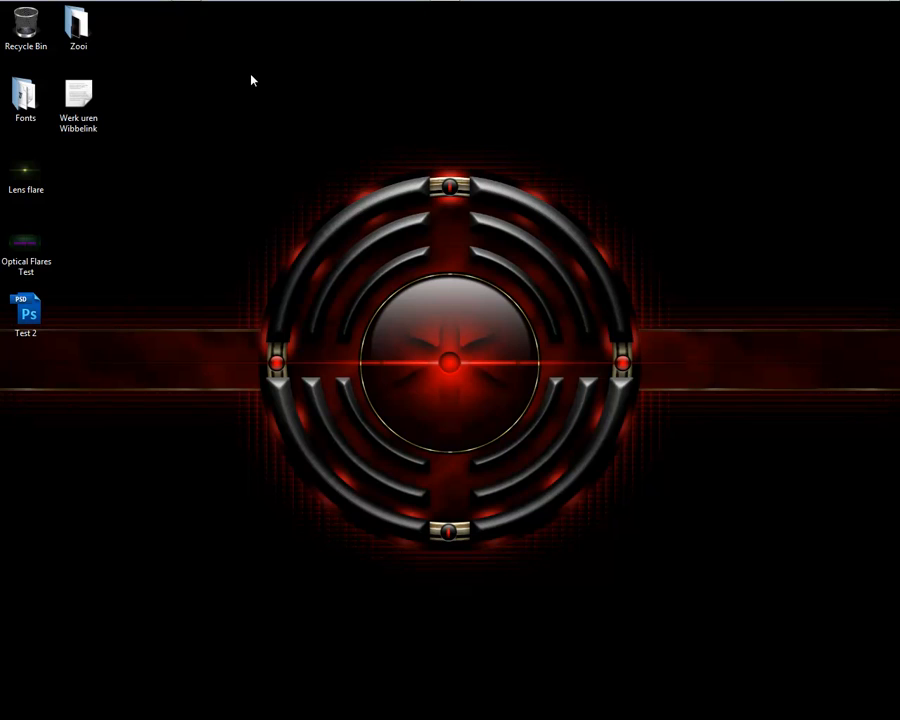
Switch to CINEMA 4D and set the render output to the 1280 x 1024 screen preset
mouse_move(186, 17)
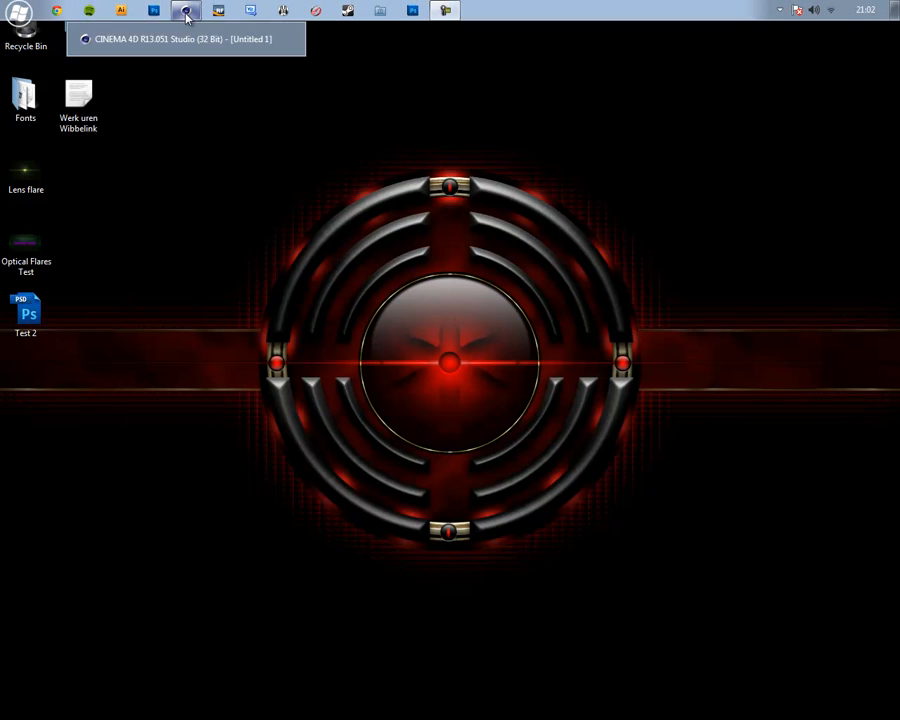
left_click(192, 43)
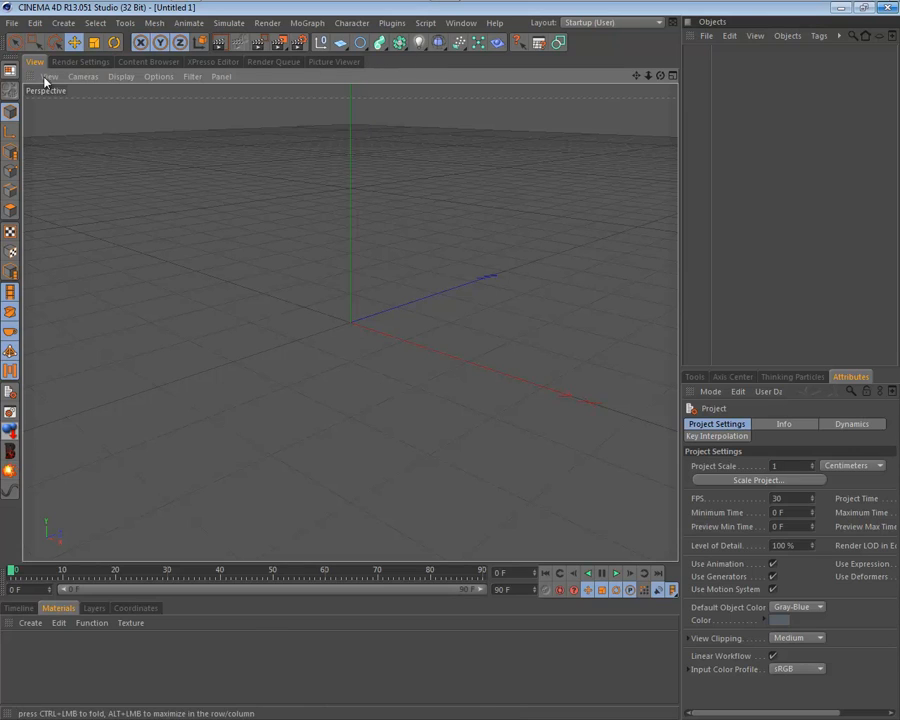
left_click(82, 62)
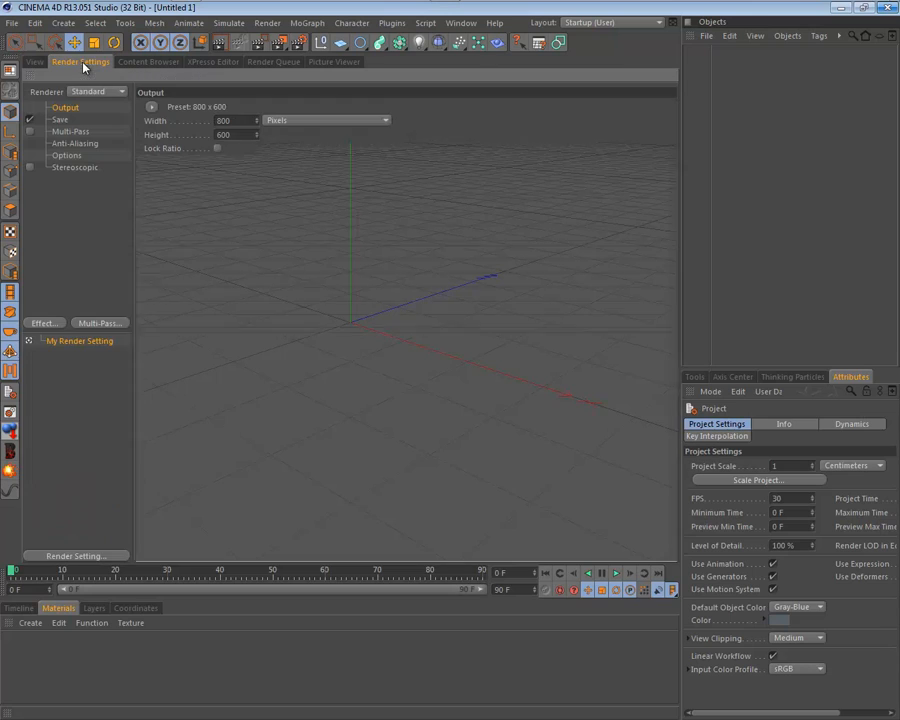
left_click(151, 107)
mouse_move(162, 121)
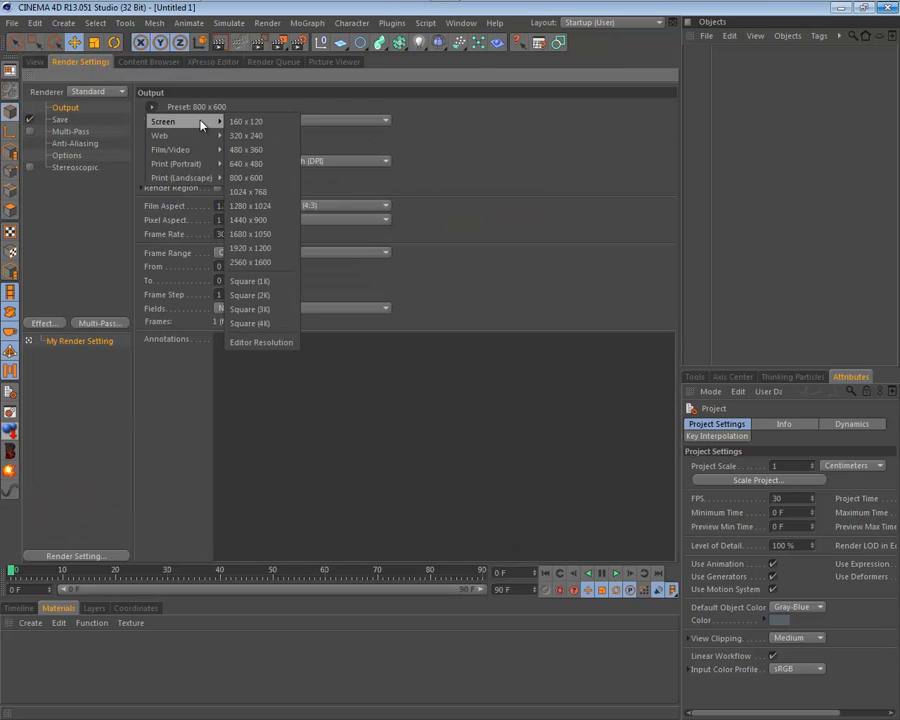
left_click(277, 206)
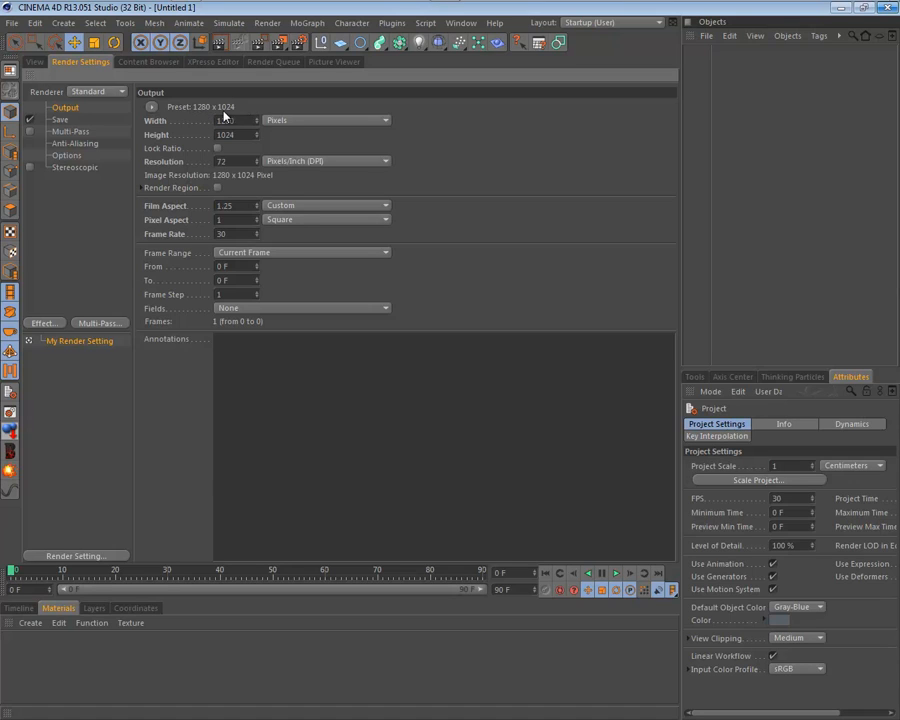
Set the render to save as PNG in the Images folder under the file name Wallpaper 6
left_click(64, 120)
left_click(290, 150)
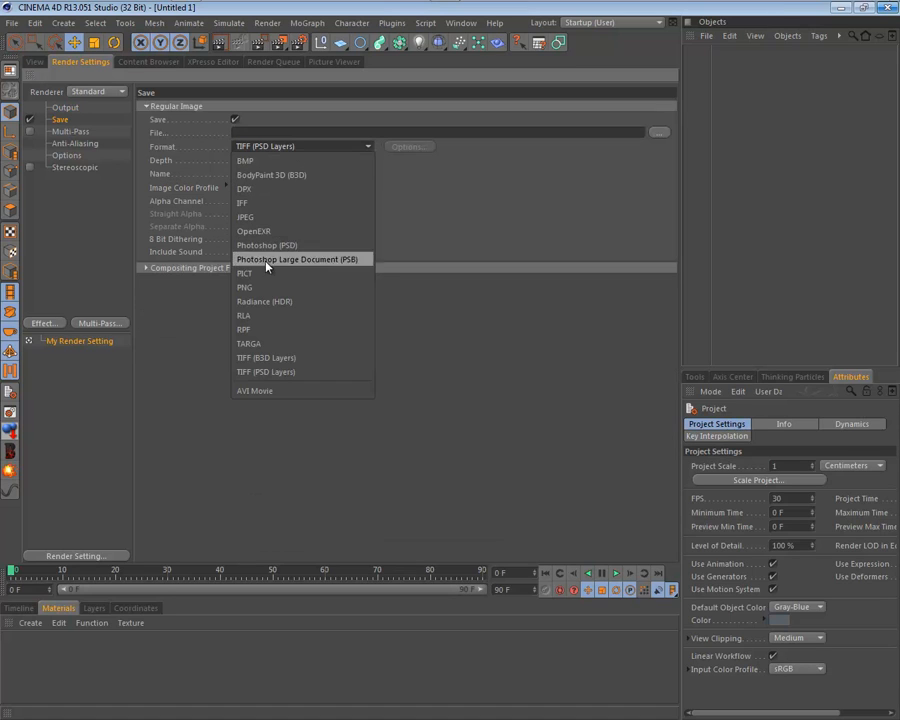
left_click(255, 287)
left_click(659, 133)
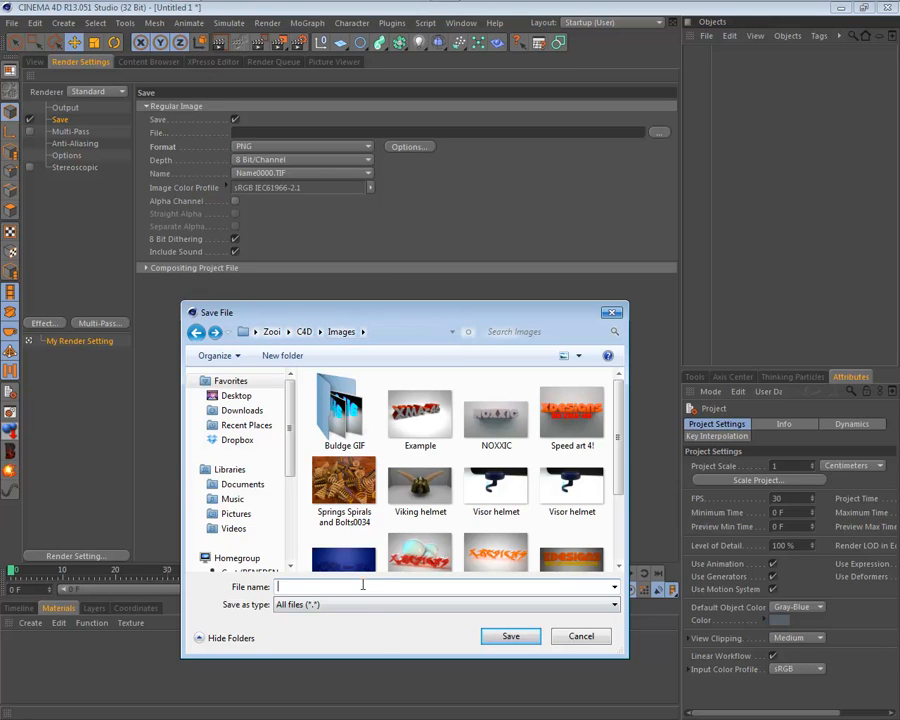
type("W")
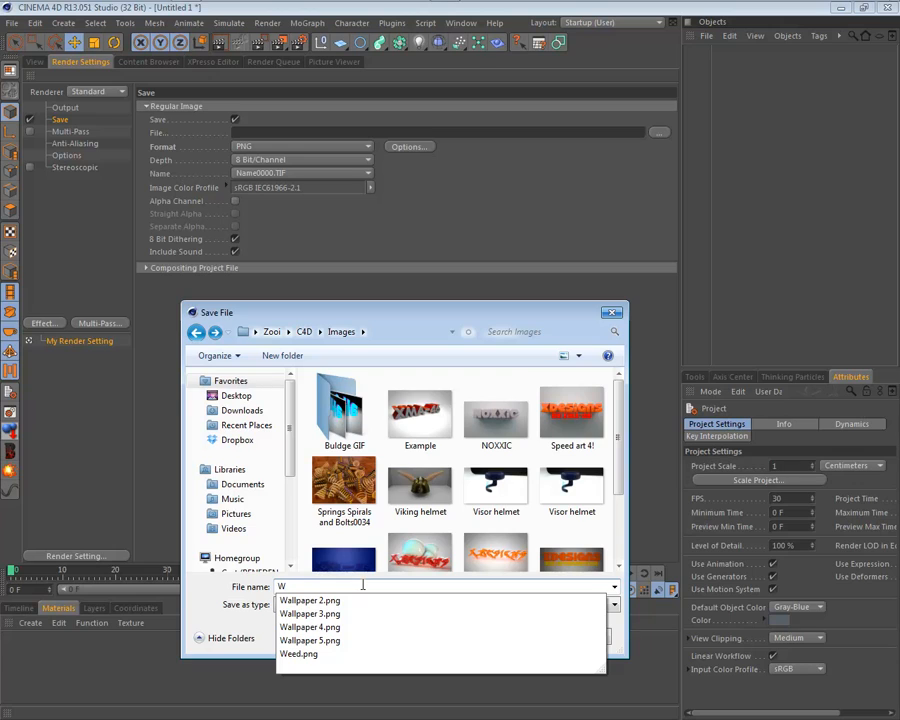
type("allpaper 6")
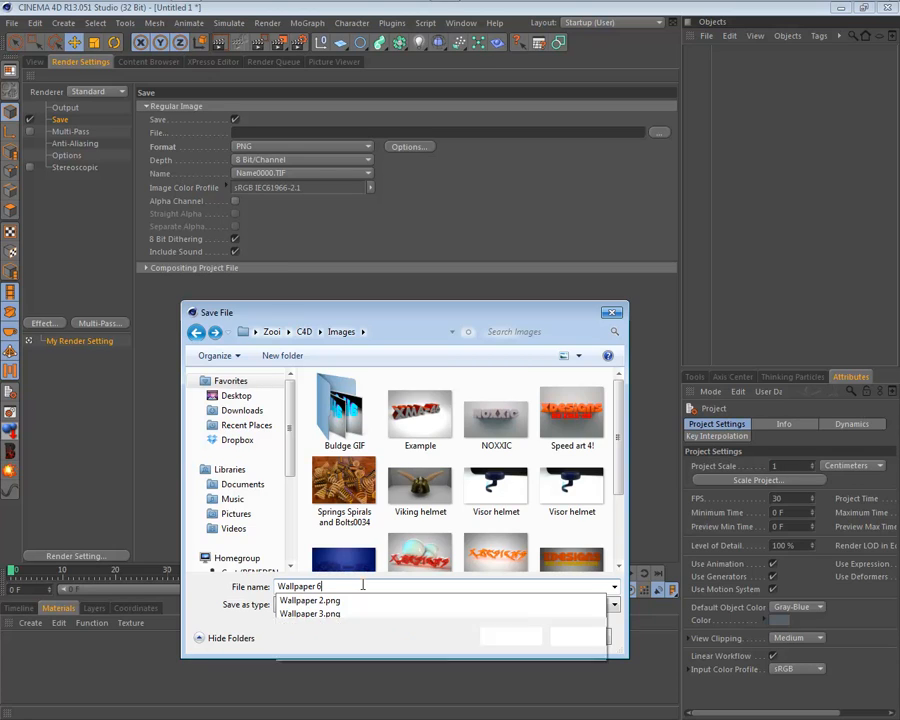
key("Return")
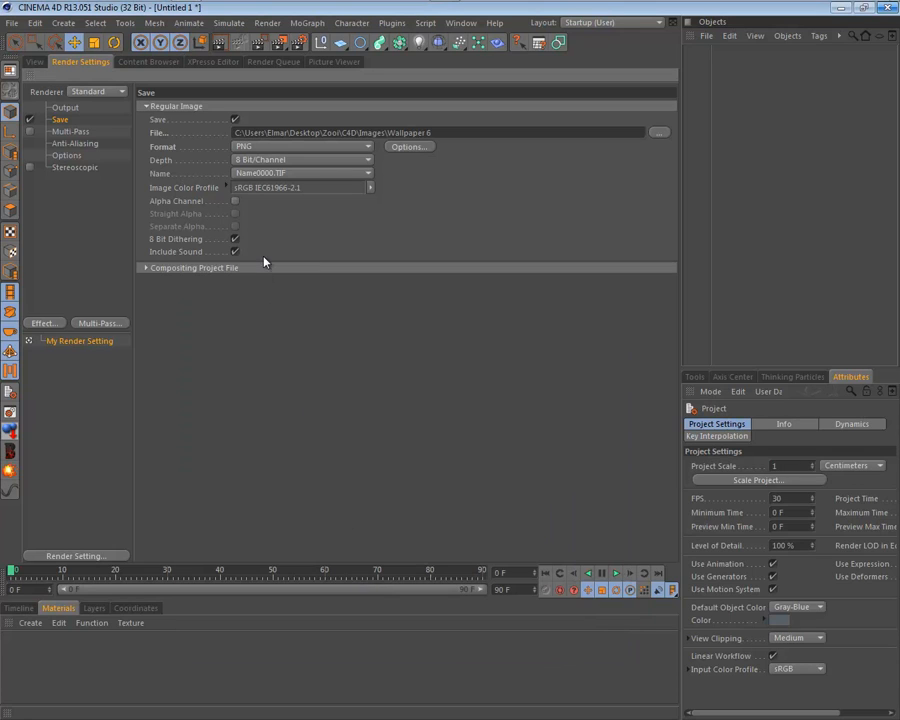
Set the render's anti-aliasing to Best
left_click(73, 144)
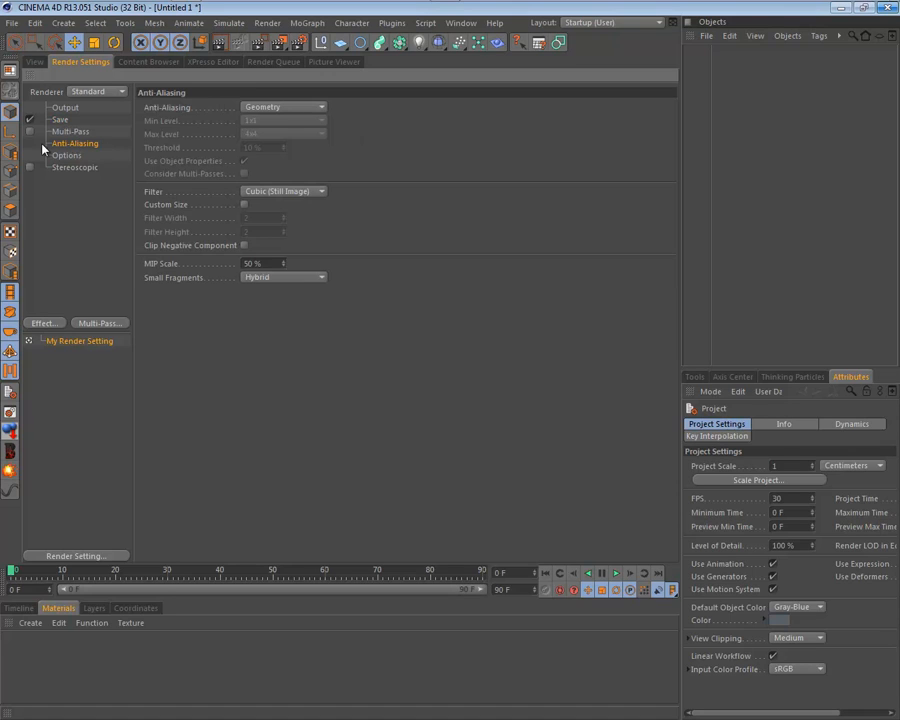
left_click(270, 108)
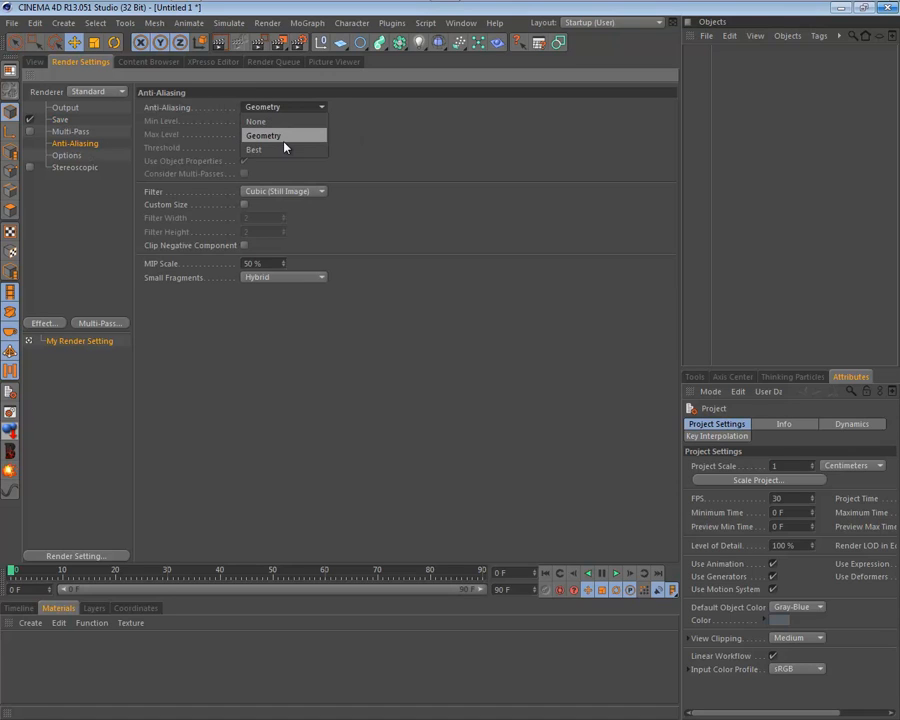
left_click(285, 149)
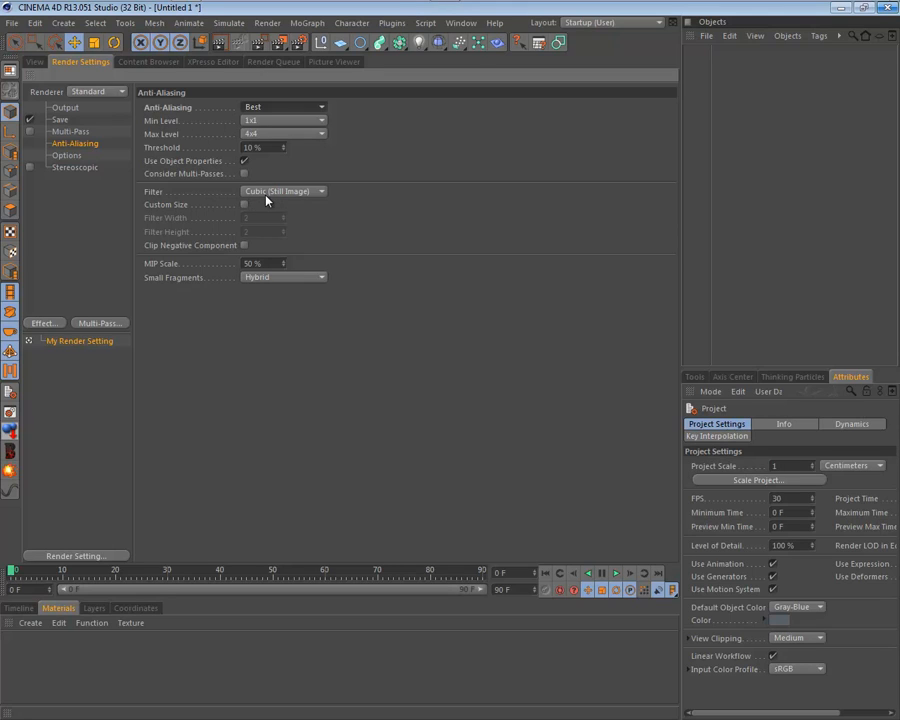
Turn off Default Light in the render options and return to the viewport
left_click(68, 156)
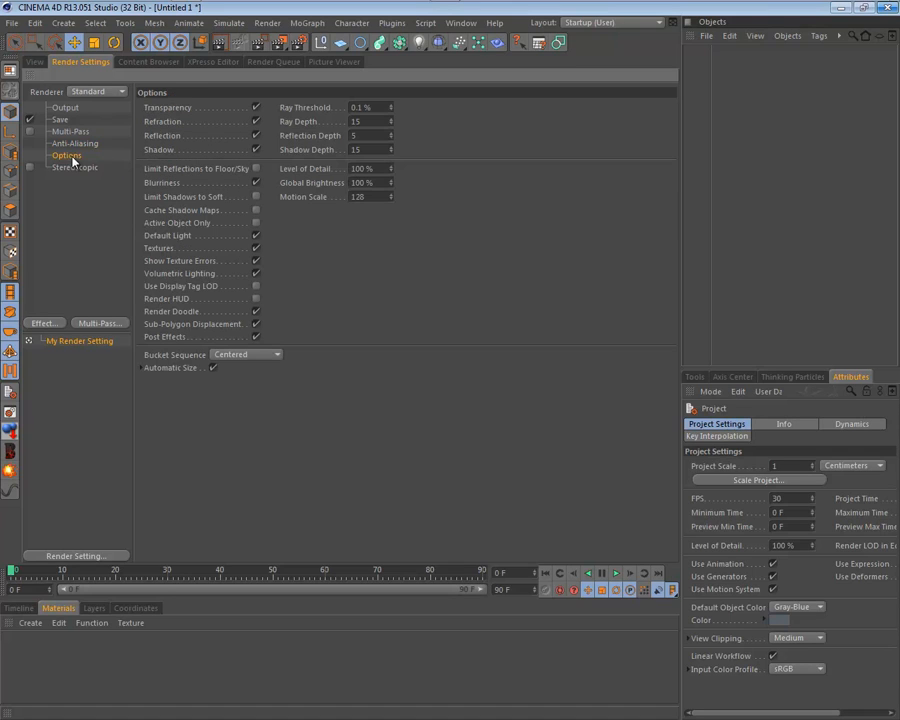
left_click(256, 236)
left_click(35, 62)
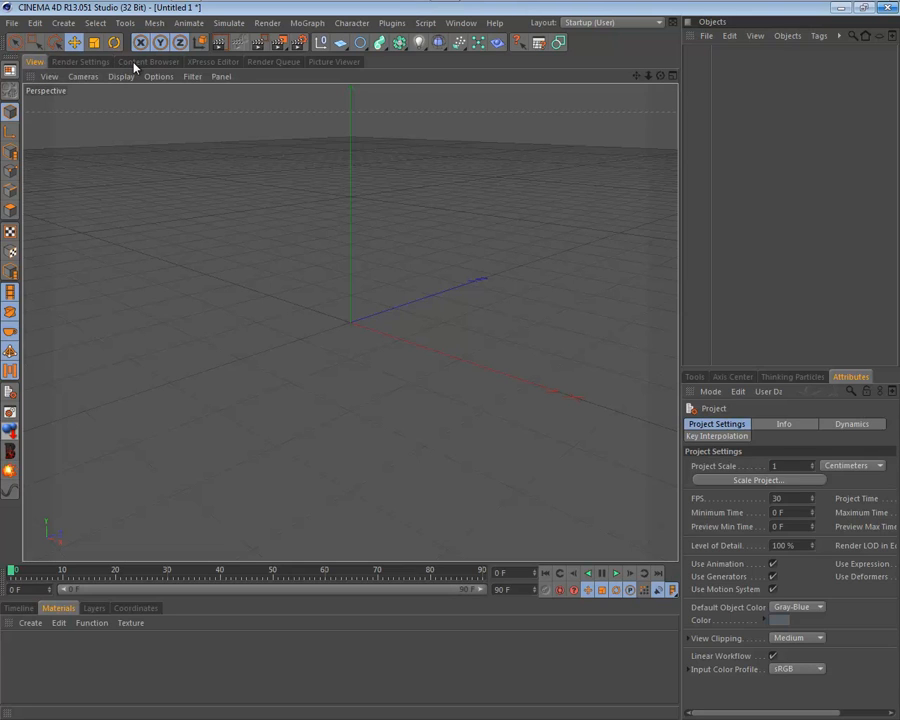
Add the Global Illumination effect to the render settings and set its GI mode to IR + QMC (Still Image)
left_click(79, 62)
right_click(75, 238)
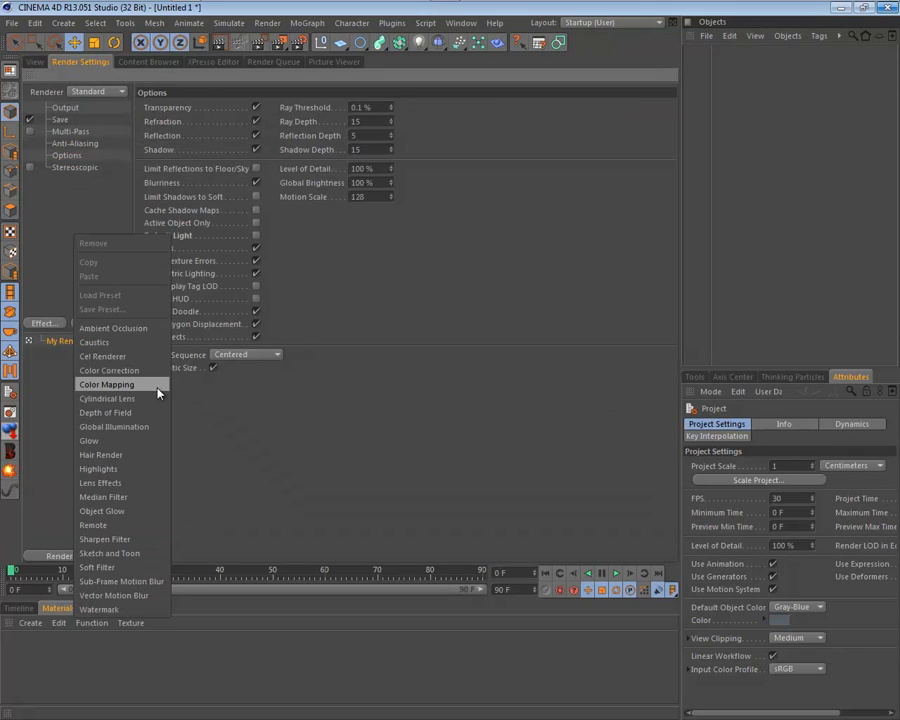
left_click(55, 247)
right_click(50, 214)
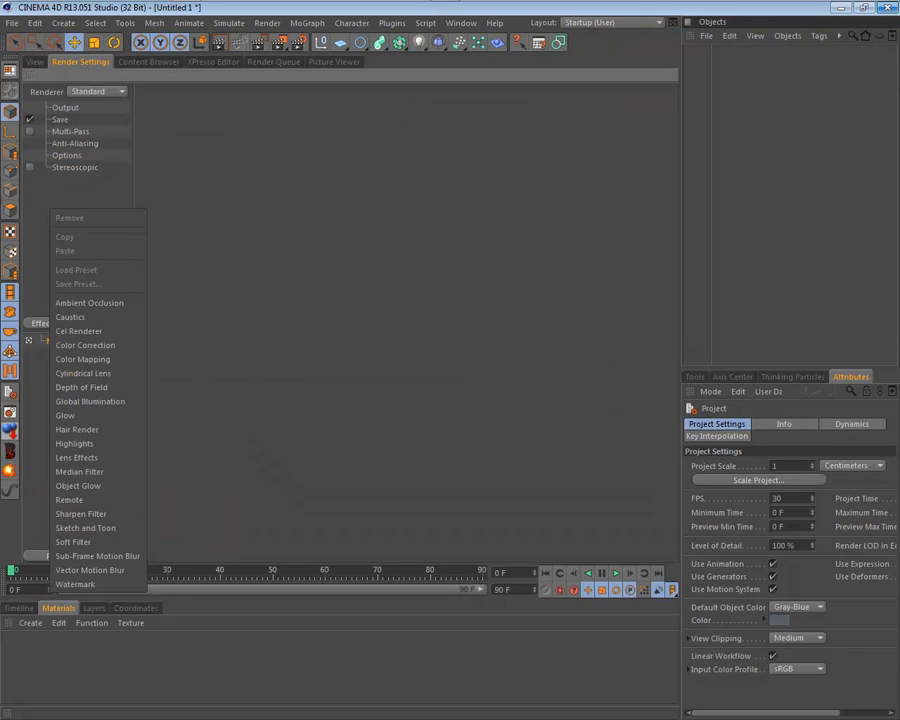
left_click(100, 401)
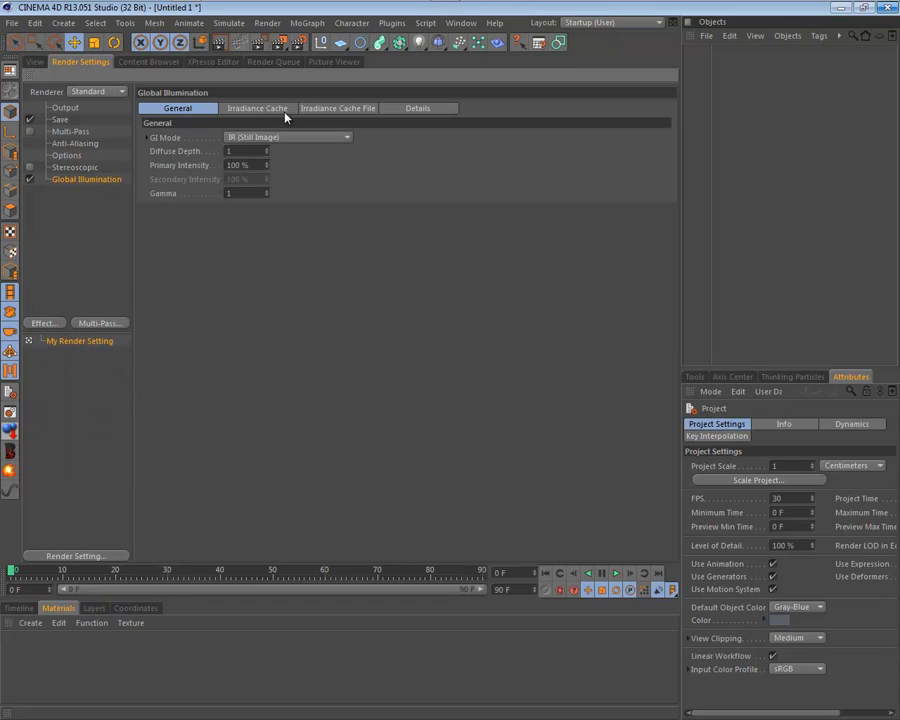
left_click(240, 137)
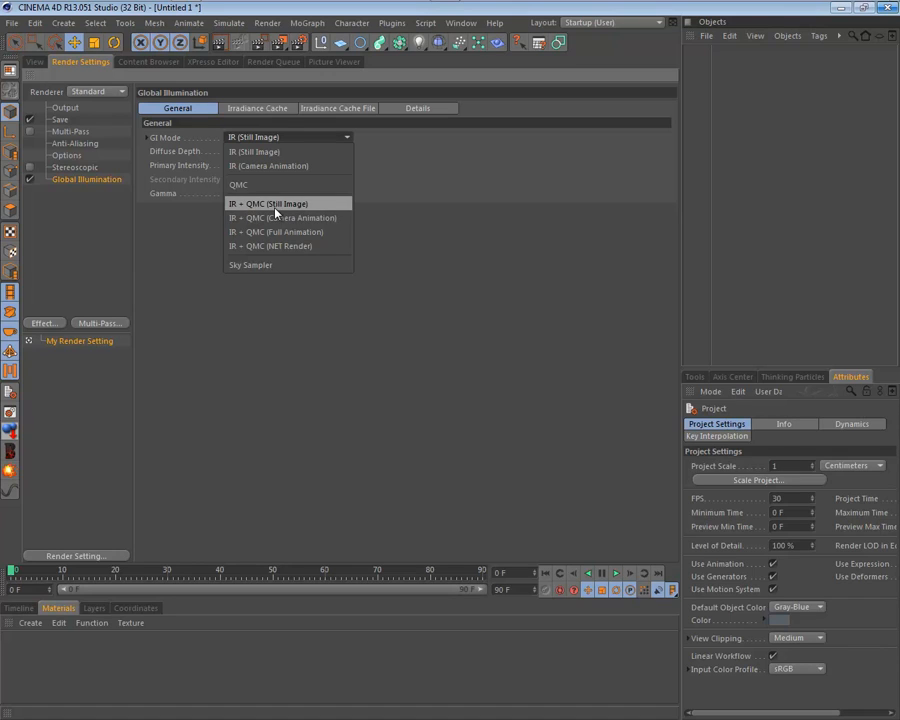
left_click(275, 206)
Set the irradiance cache's stochastic samples and record density both to Low
left_click(242, 110)
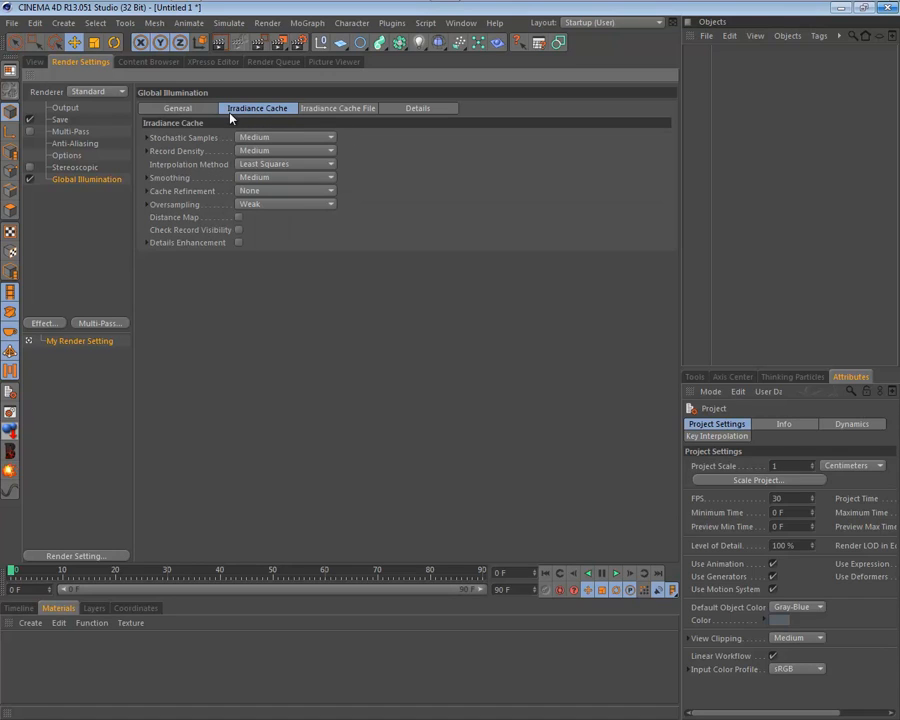
left_click(271, 140)
left_click(279, 181)
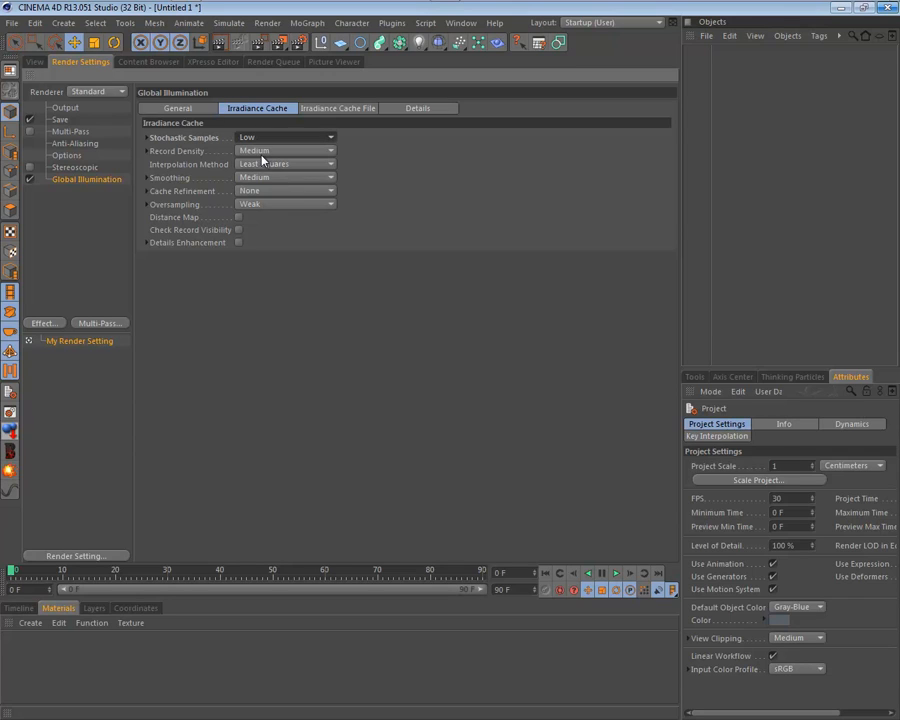
left_click(258, 152)
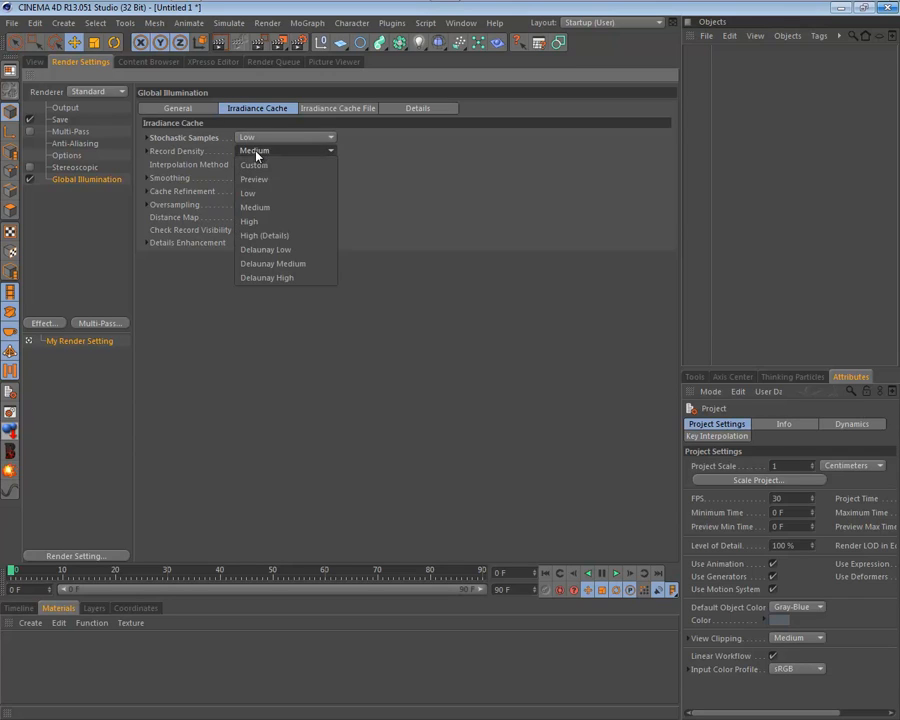
left_click(258, 193)
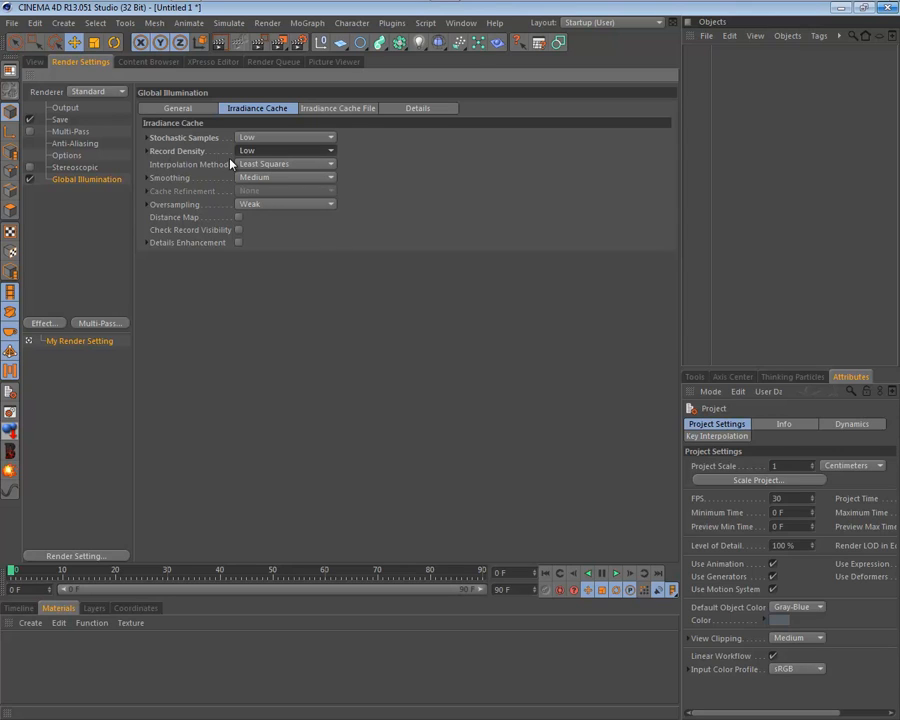
Examine the empty scene from a rotated perspective, the four-view layout and the Top view
left_click(34, 62)
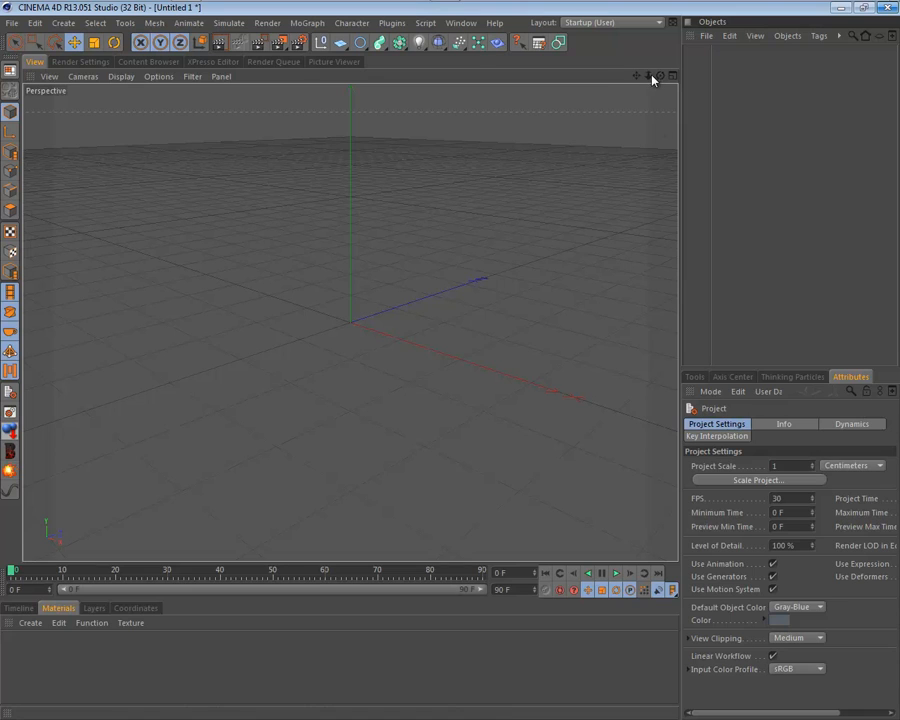
left_click_drag(659, 75, 451, 366)
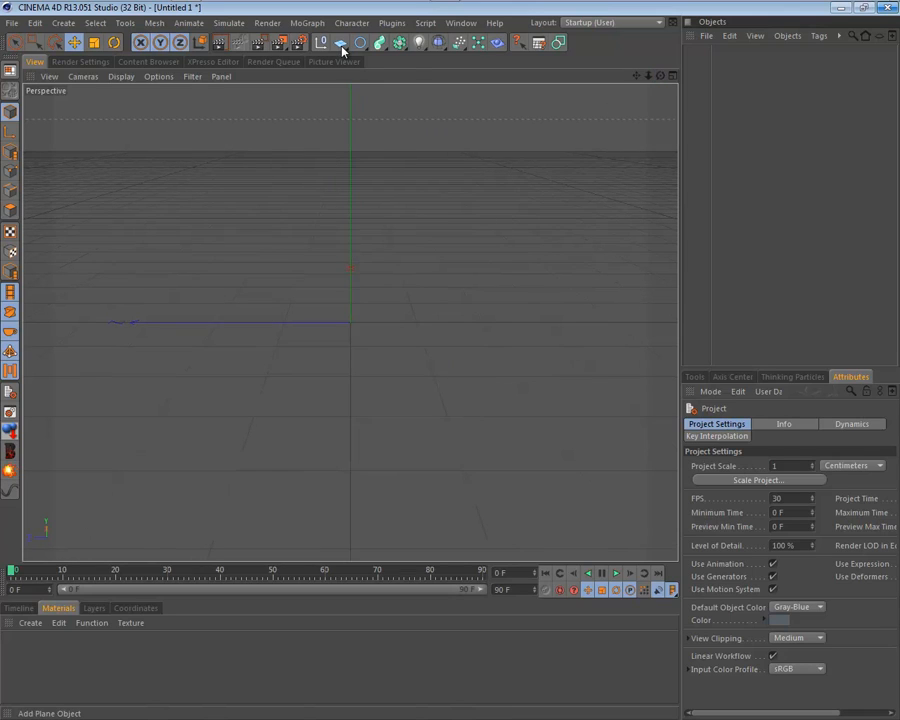
middle_click(306, 112)
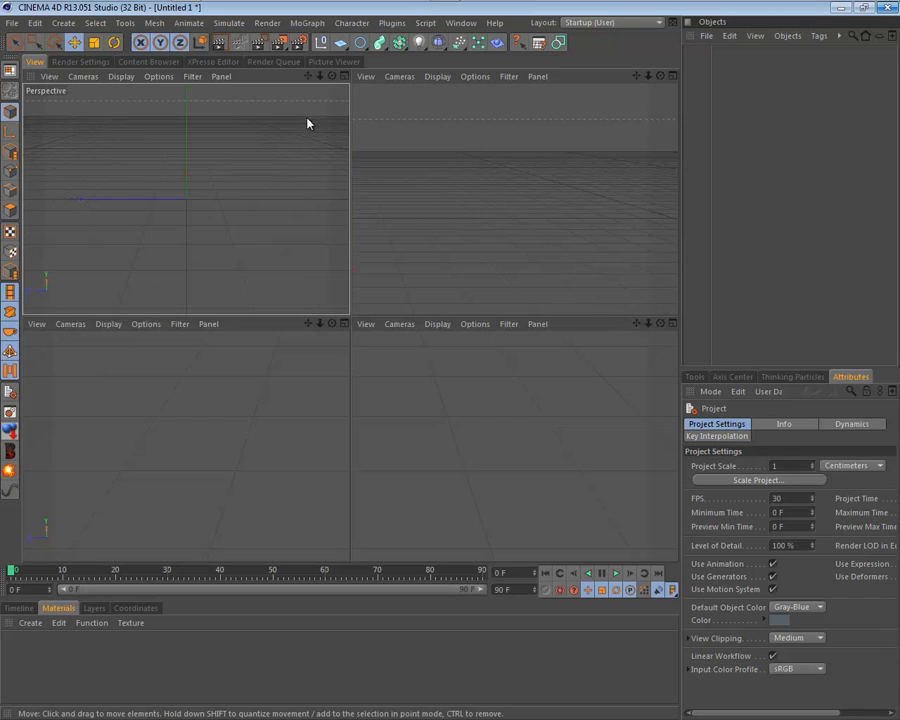
middle_click(458, 167)
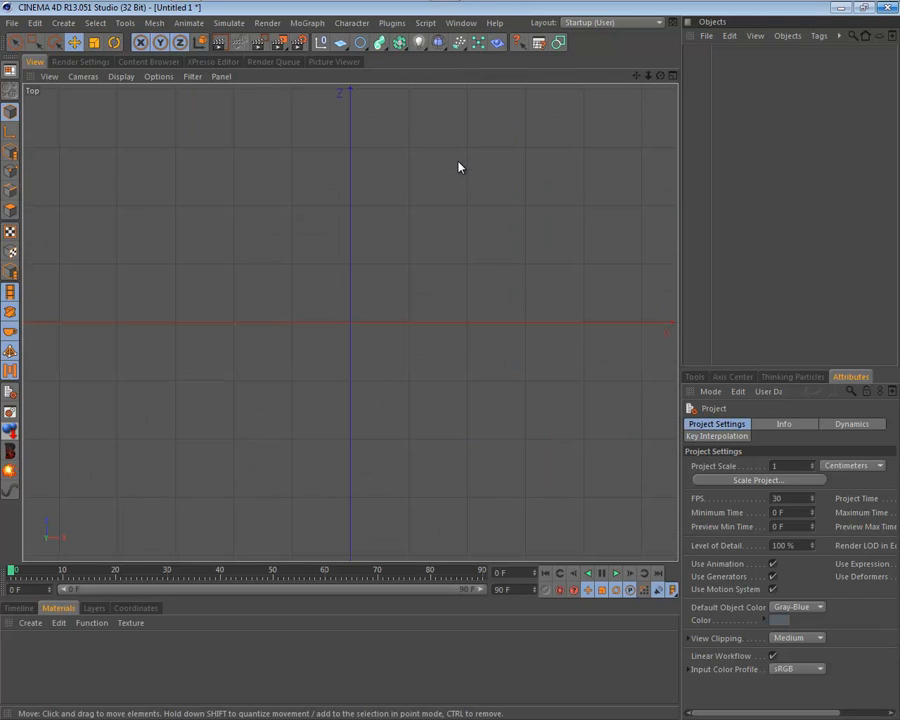
middle_click(458, 167)
middle_click(262, 171)
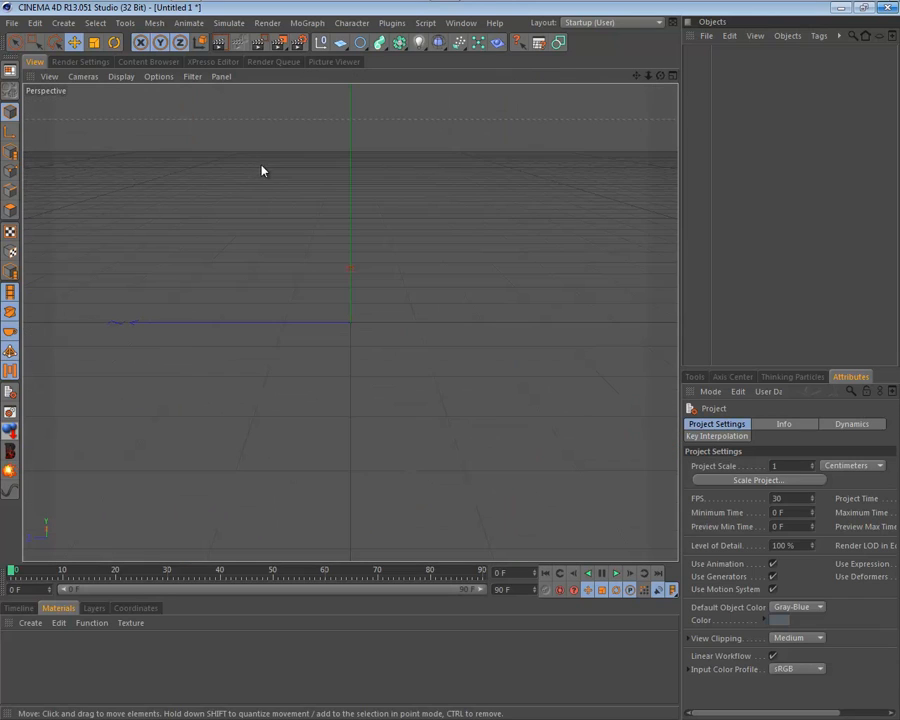
middle_click(262, 171)
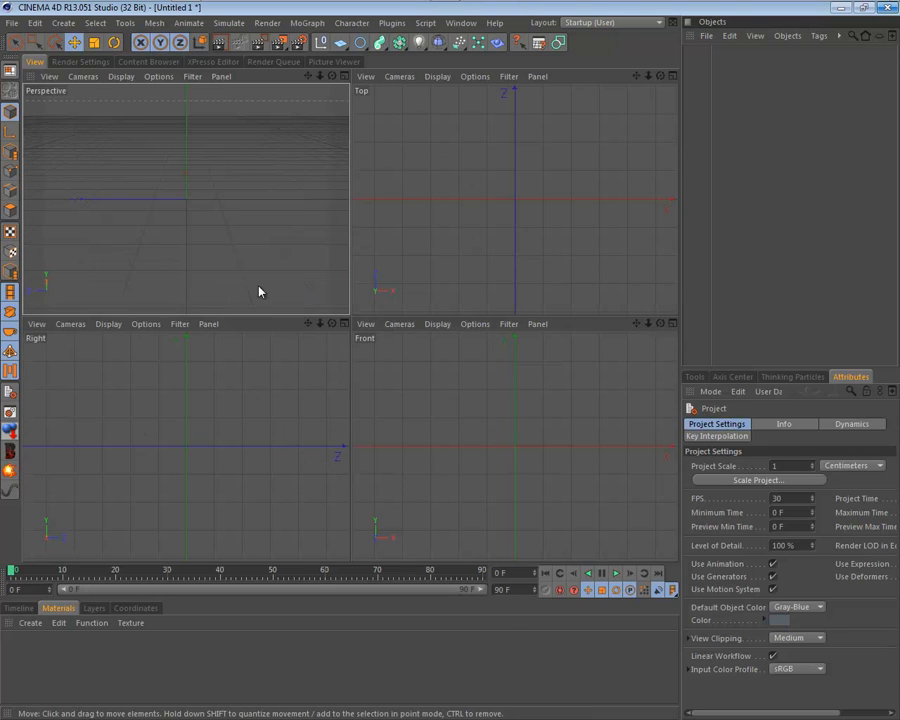
middle_click(220, 282)
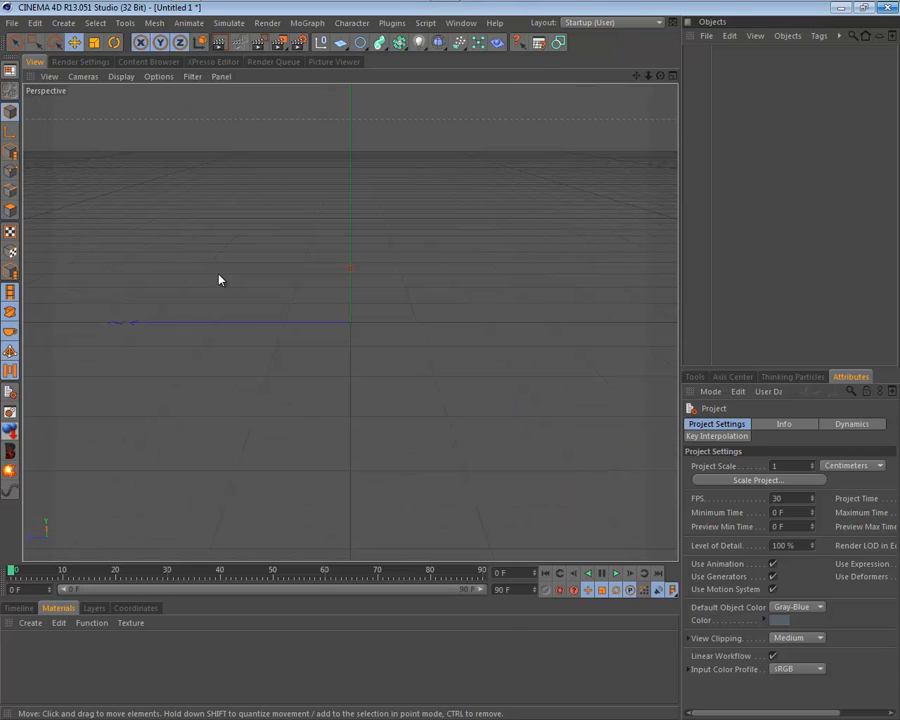
Add a plane object and set its orientation to -X
left_click(341, 44)
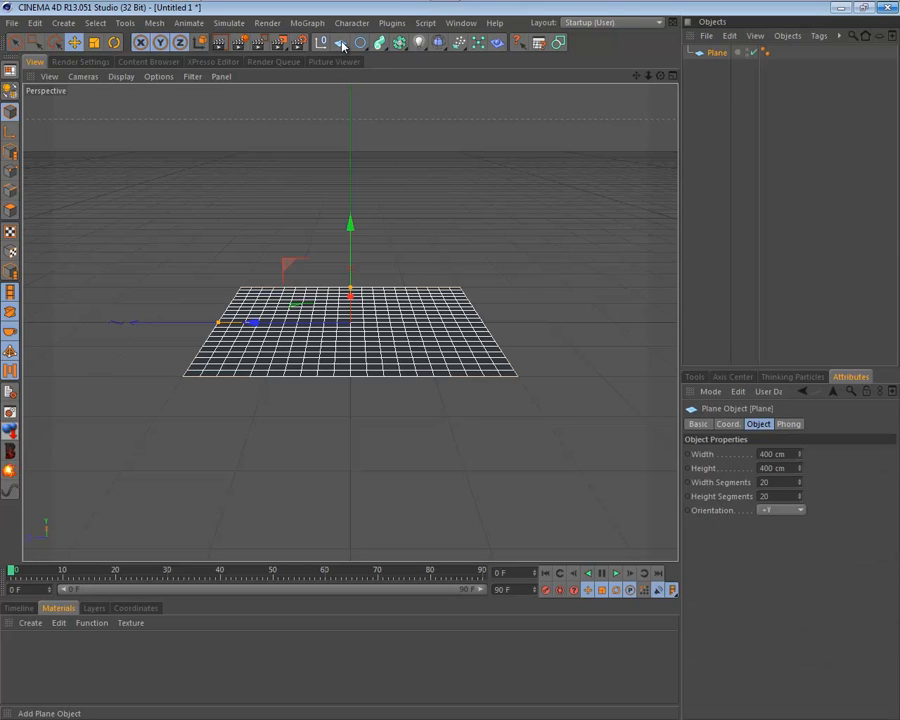
left_click(782, 510)
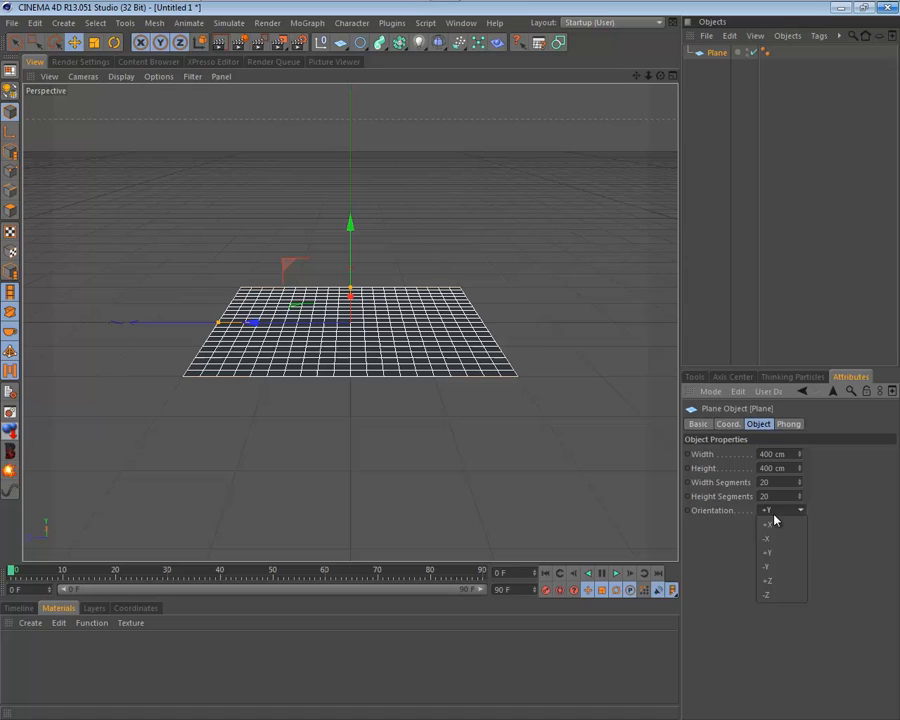
left_click(775, 596)
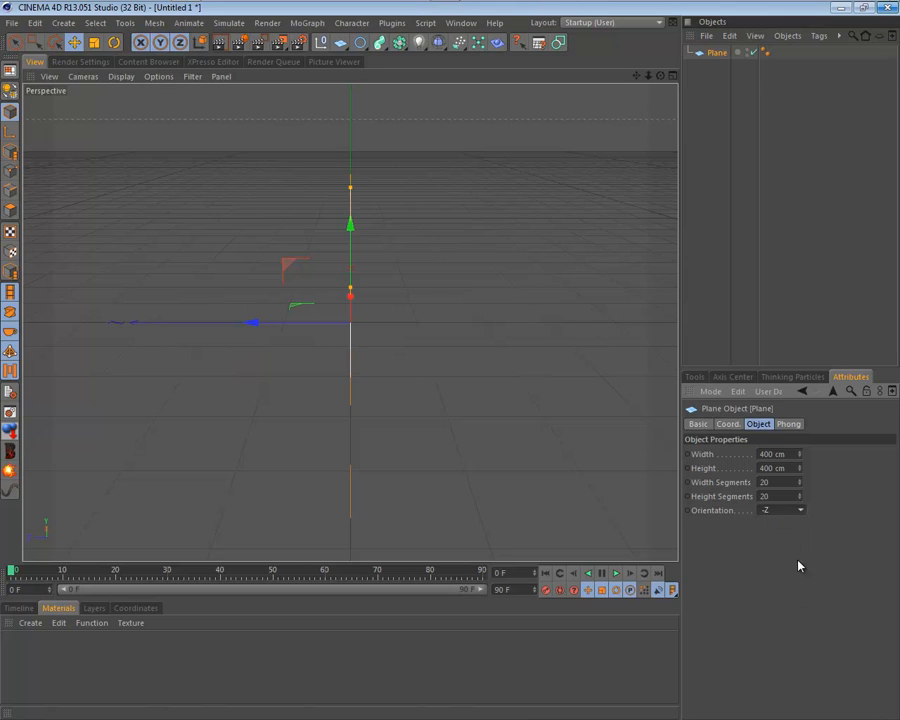
left_click(773, 514)
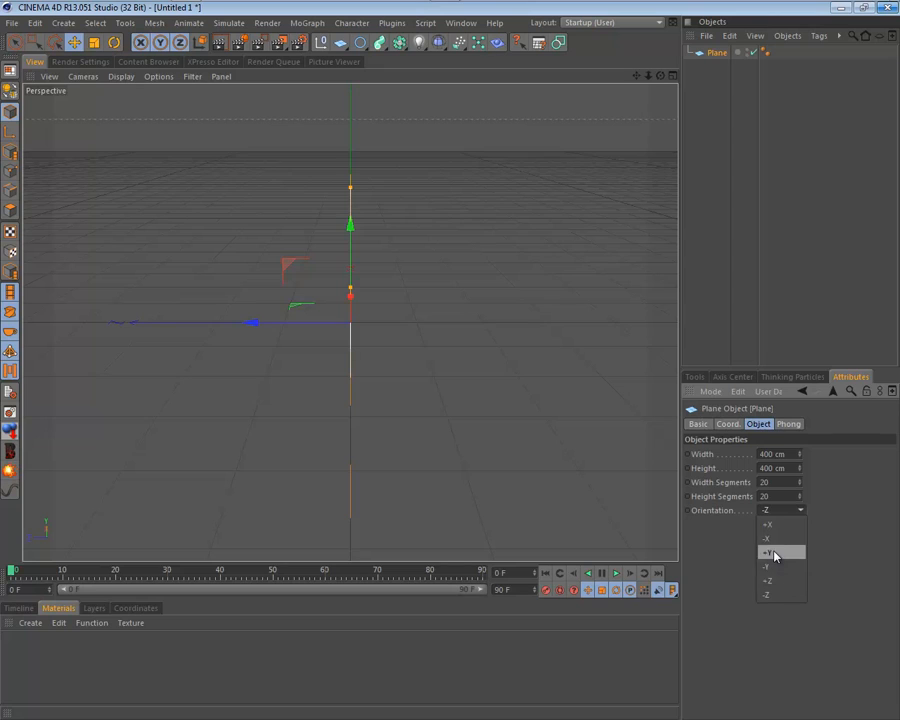
left_click(773, 551)
left_click(775, 511)
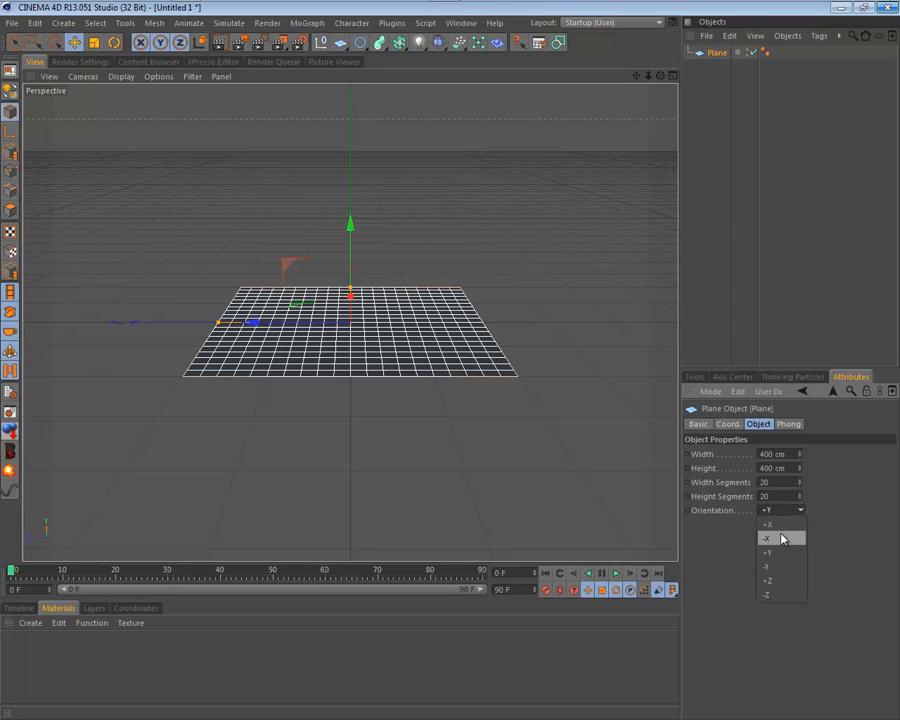
left_click(782, 537)
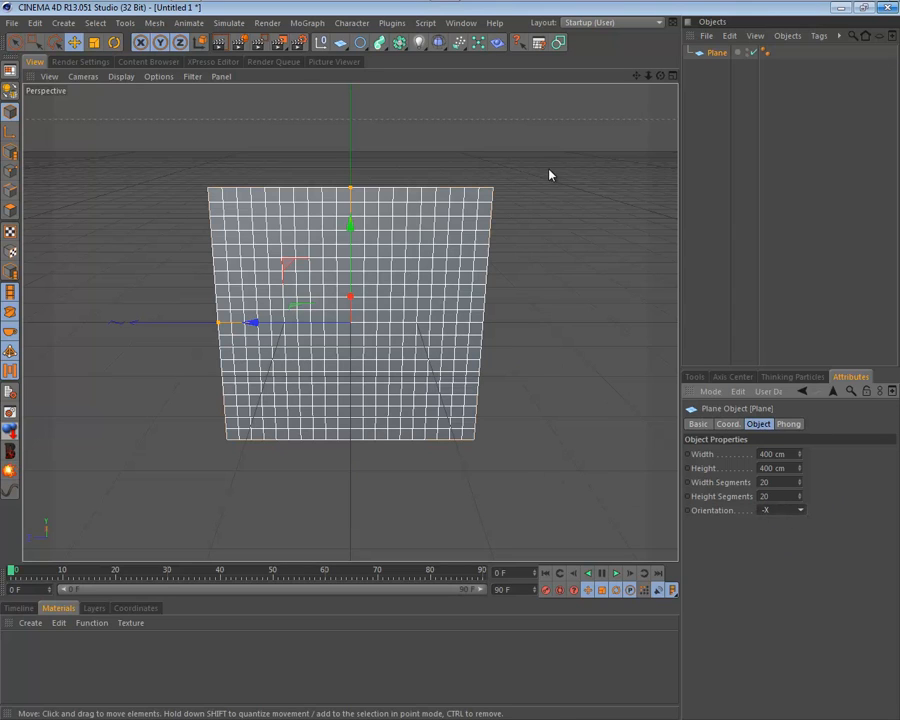
Add a MoText object and rotate it about its vertical axis so its letters face the view
left_click(307, 23)
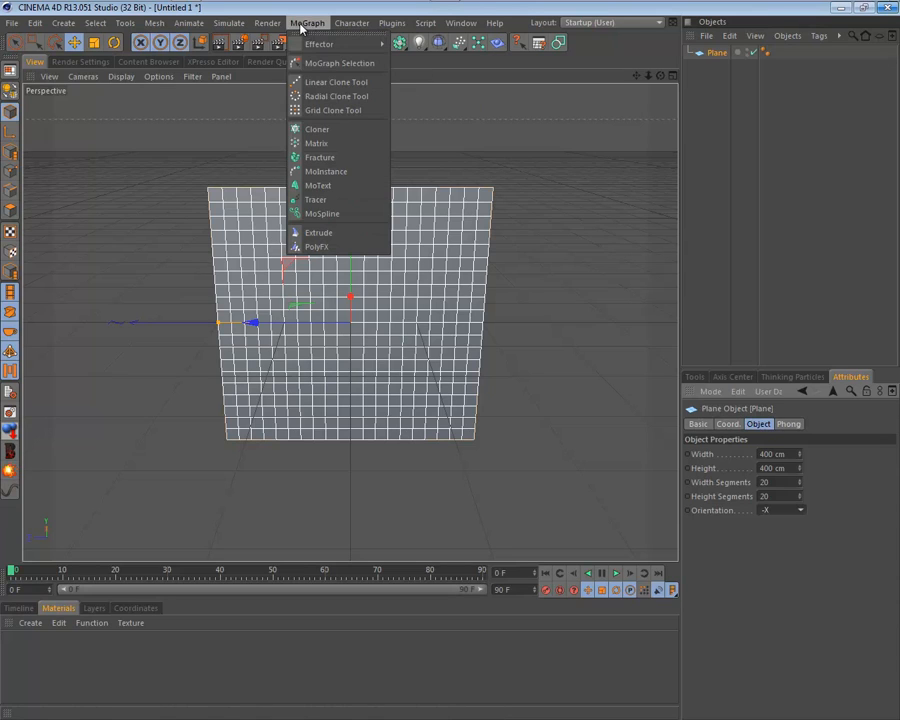
left_click(345, 186)
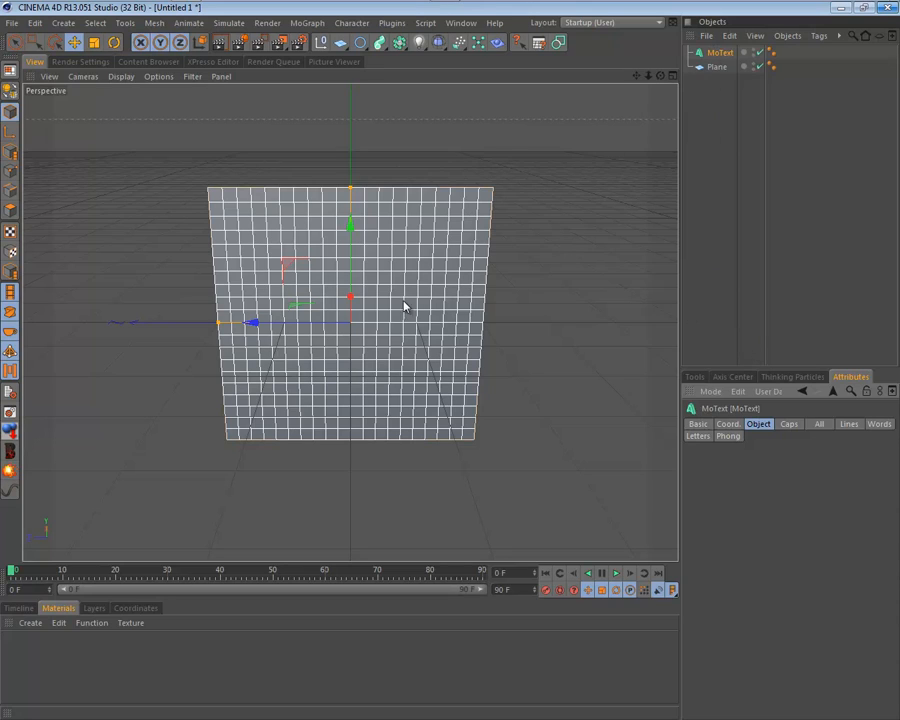
left_click(712, 54)
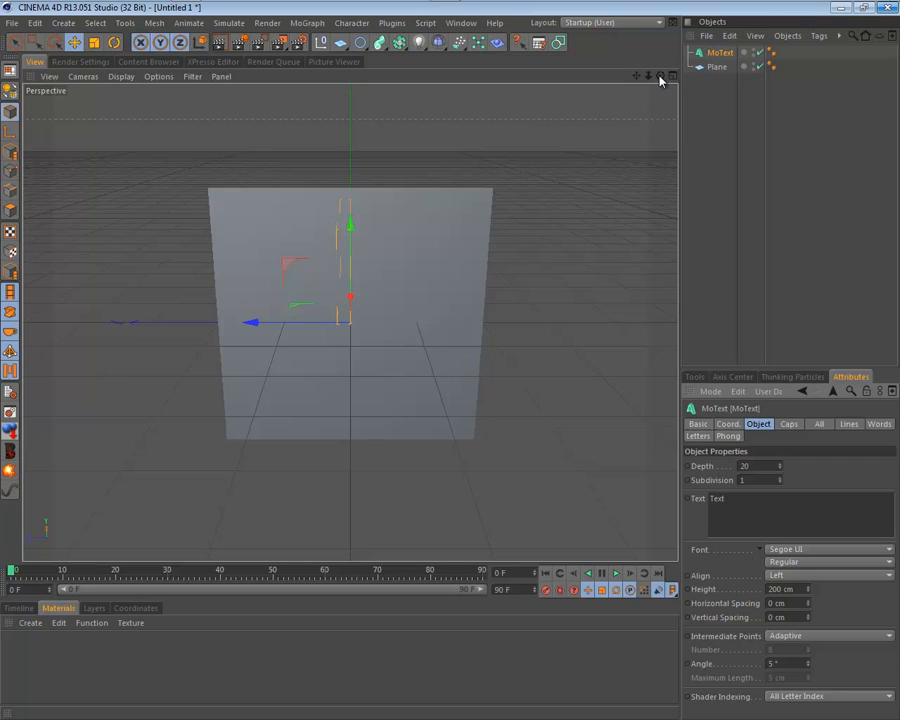
left_click(114, 42)
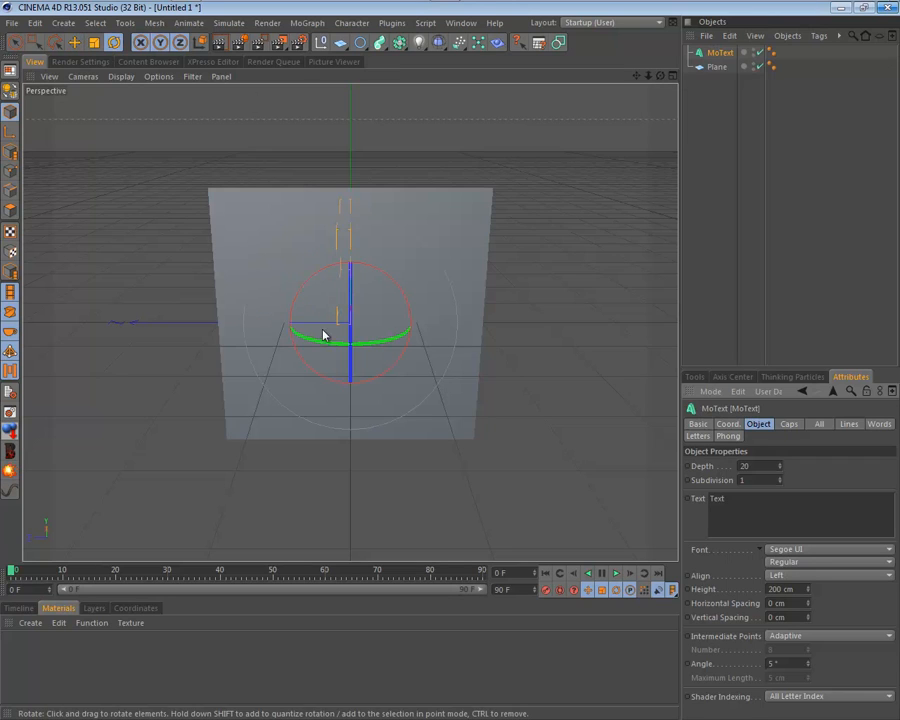
mouse_move(322, 332)
left_mouse_down()
mouse_move(367, 348)
mouse_move(418, 334)
mouse_move(263, 315)
mouse_move(305, 338)
left_mouse_up()
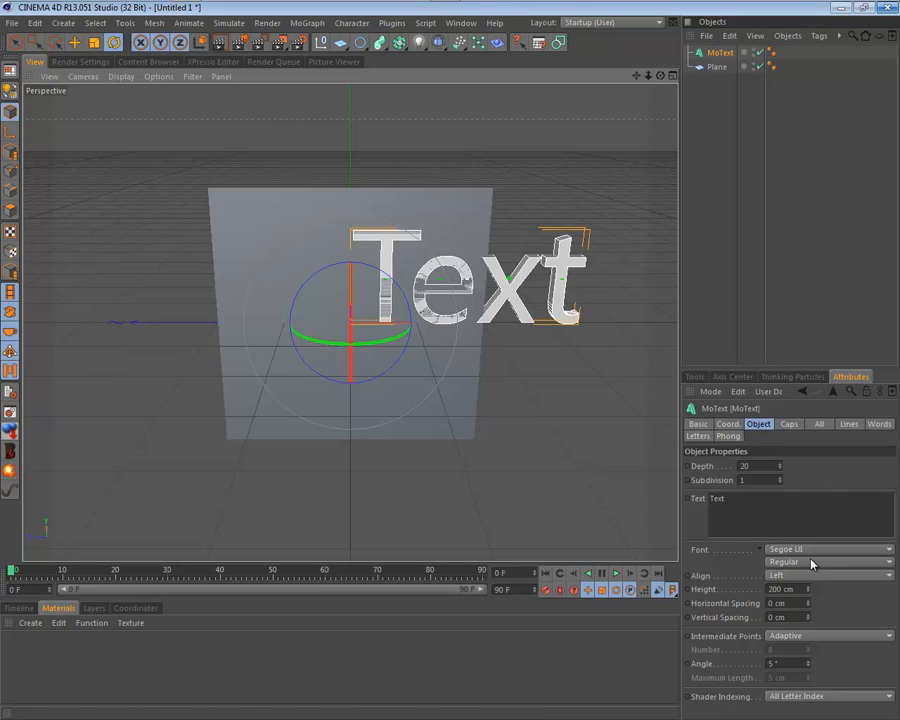
Set the MoText extrusion depth to 350
left_click(755, 465)
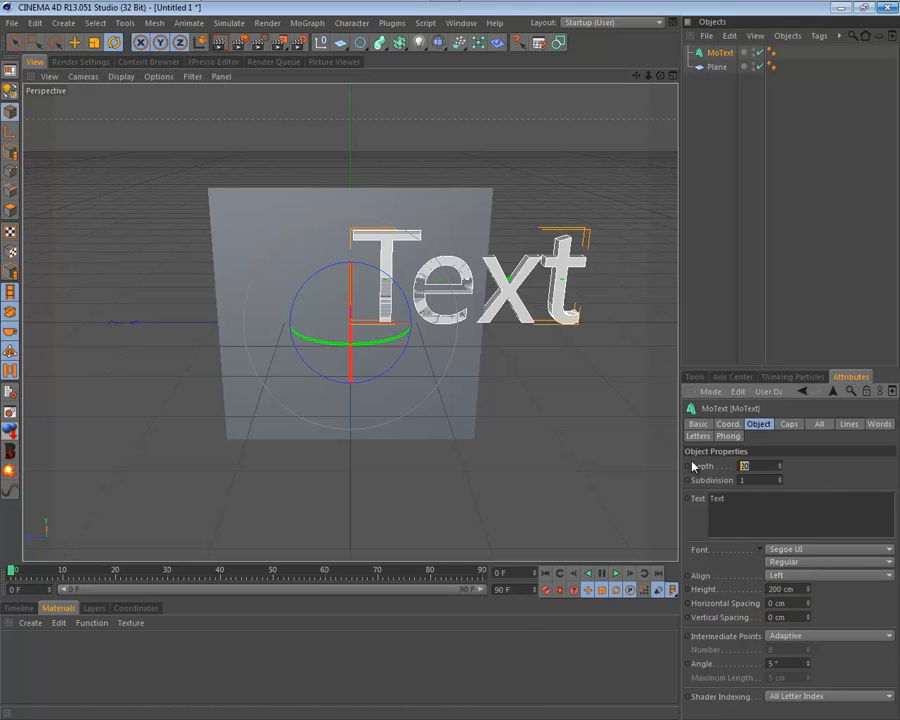
type("350")
key("Return")
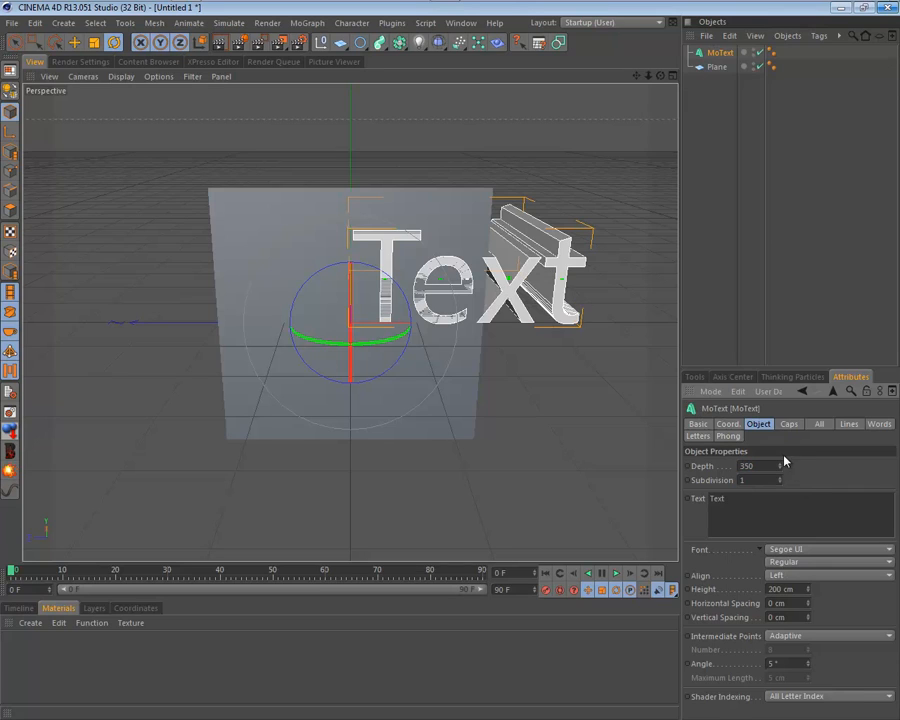
Add a camera to the scene from the current perspective
left_click(74, 43)
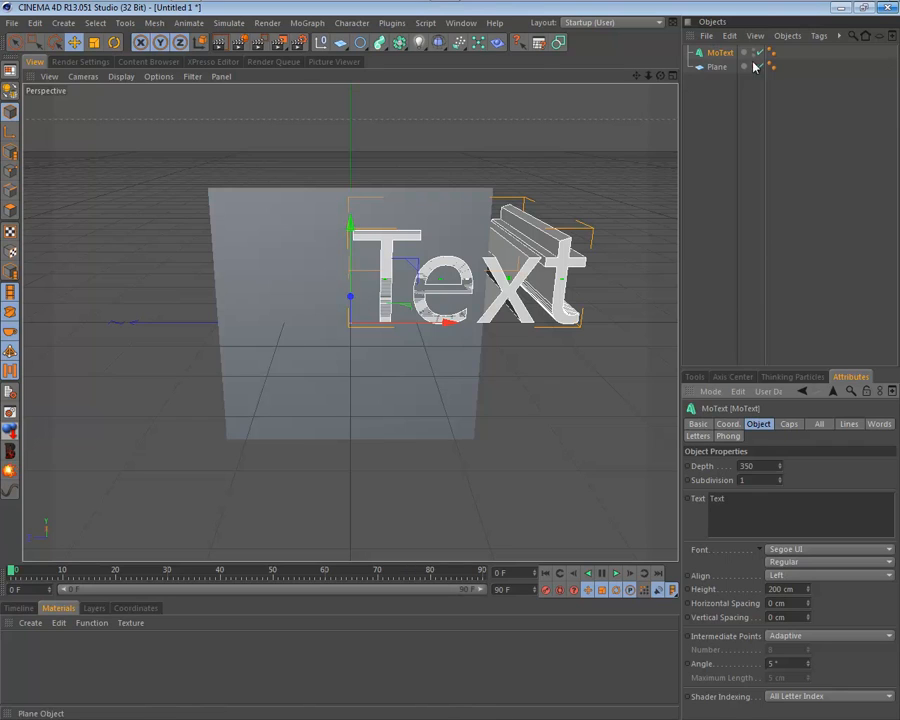
left_click_drag(420, 43, 657, 139)
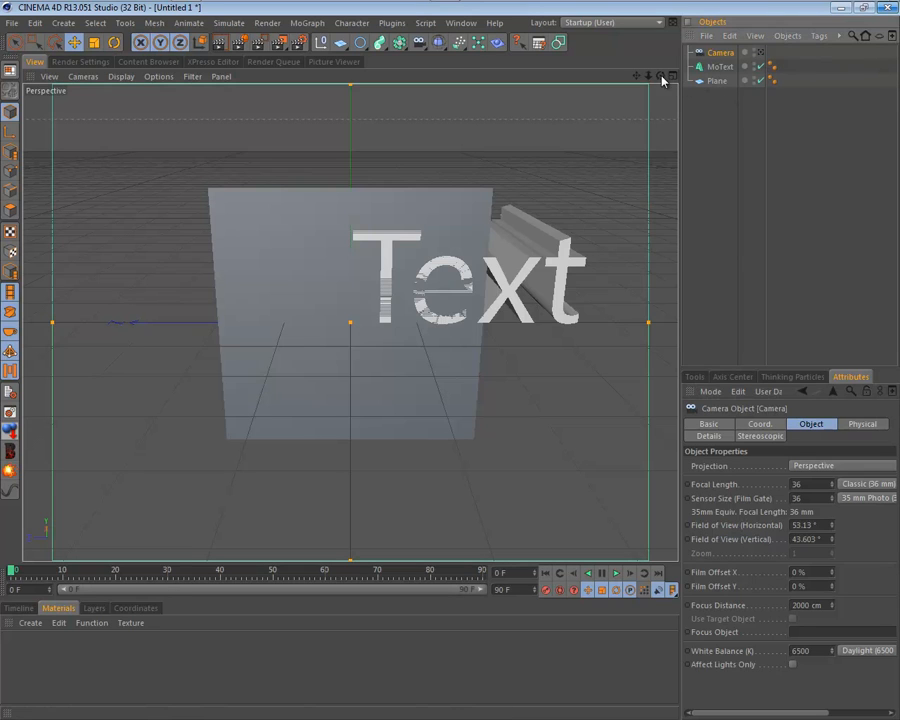
Set the MoText alignment to Middle
left_click_drag(660, 75, 468, 366)
left_click(714, 69)
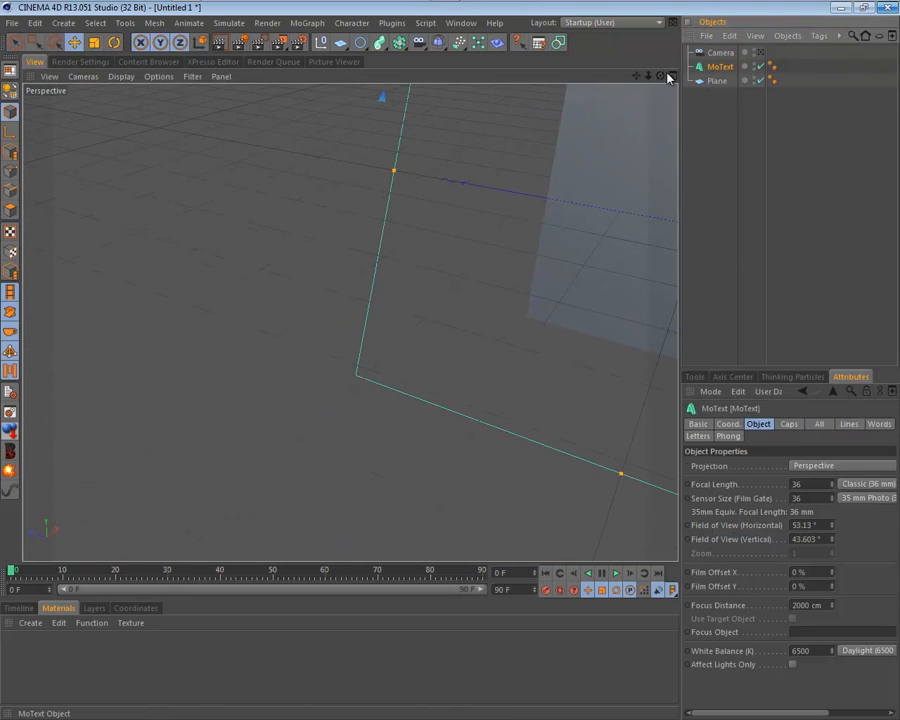
left_click_drag(637, 77, 442, 366)
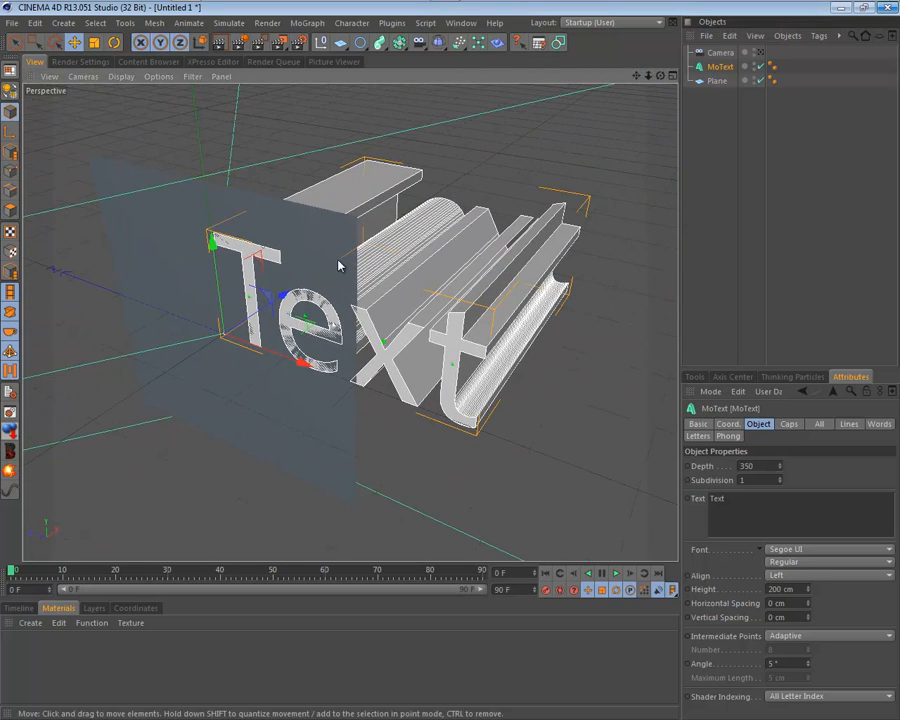
left_click(840, 576)
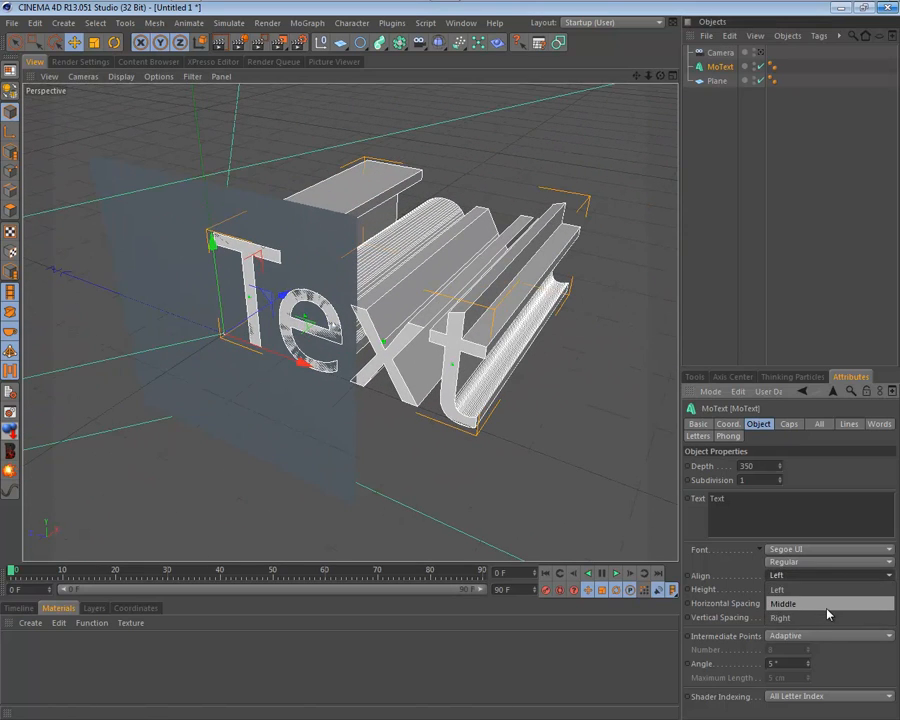
left_click(826, 602)
Move the text forward so it stands in front of the plane, and look through the camera
left_click_drag(273, 309, 450, 366)
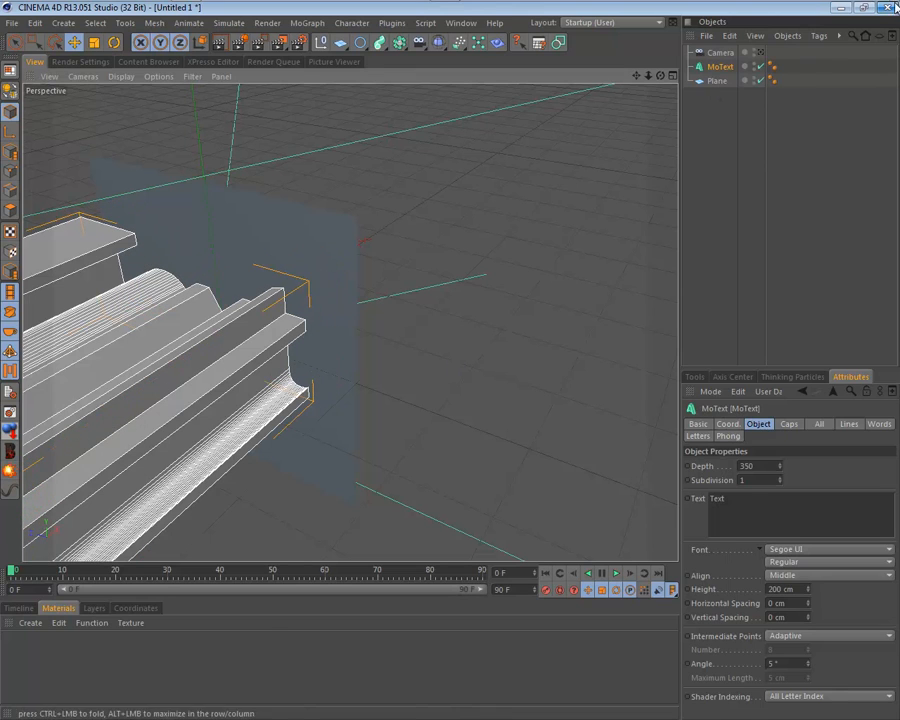
left_click(760, 52)
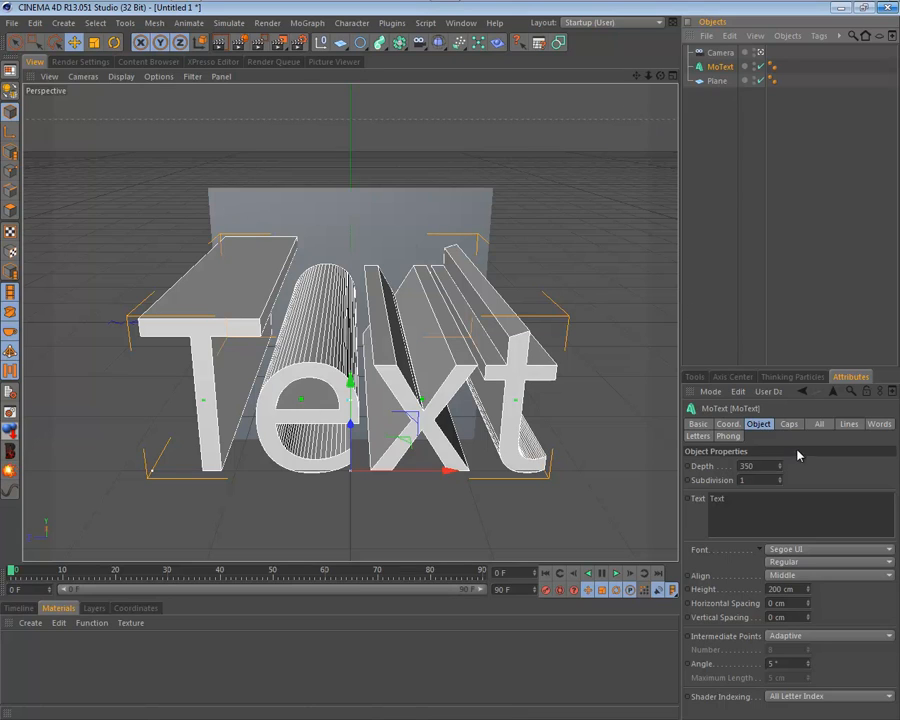
left_click(720, 52)
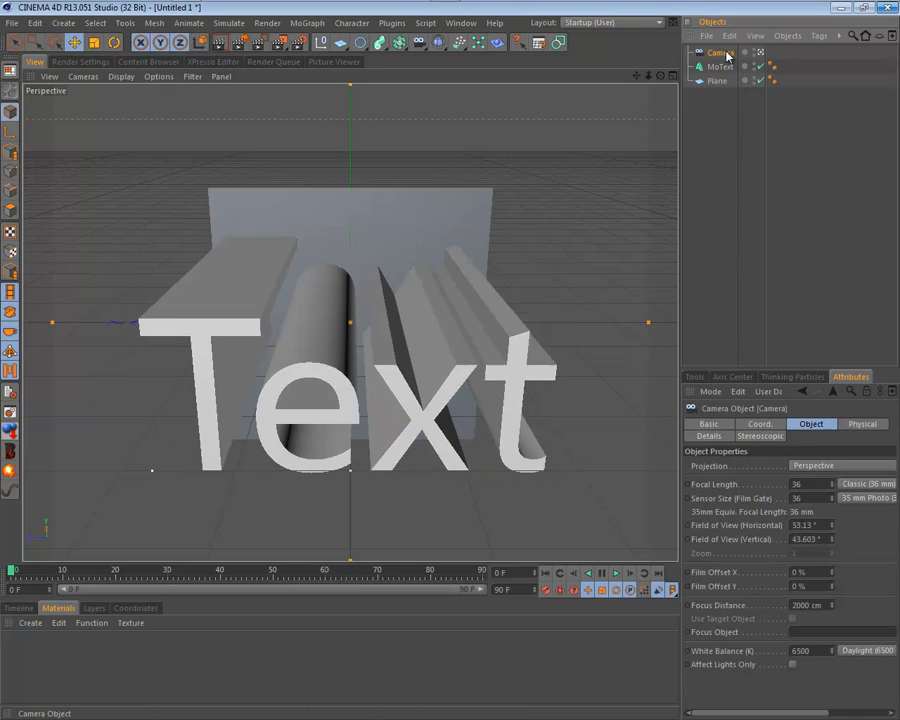
Enlarge the plane behind the text to about 1800 cm wide and about 2207 cm high
left_click(721, 81)
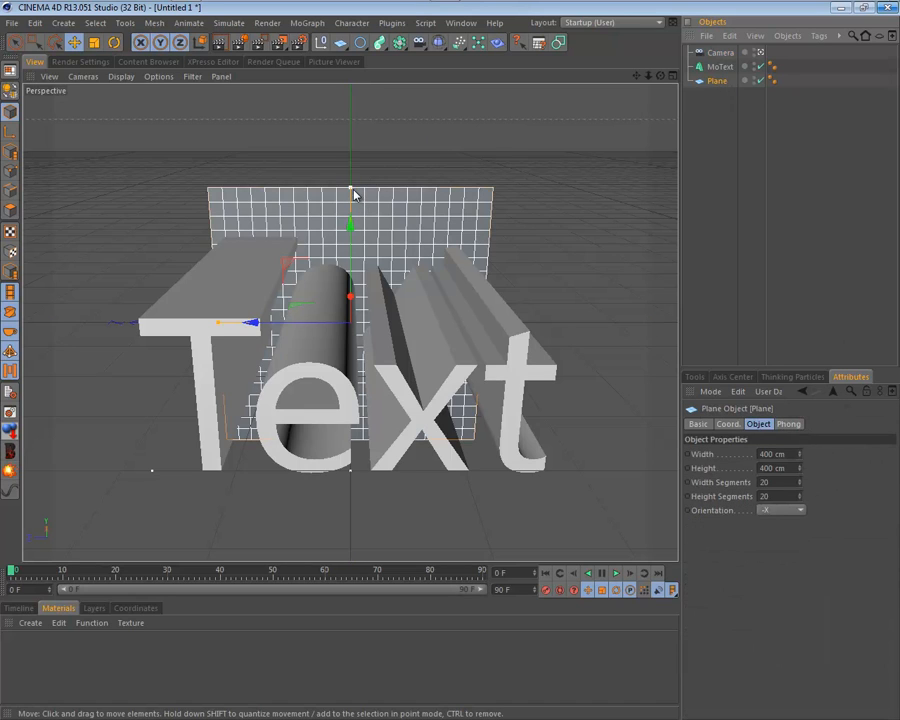
left_click_drag(352, 190, 451, 363)
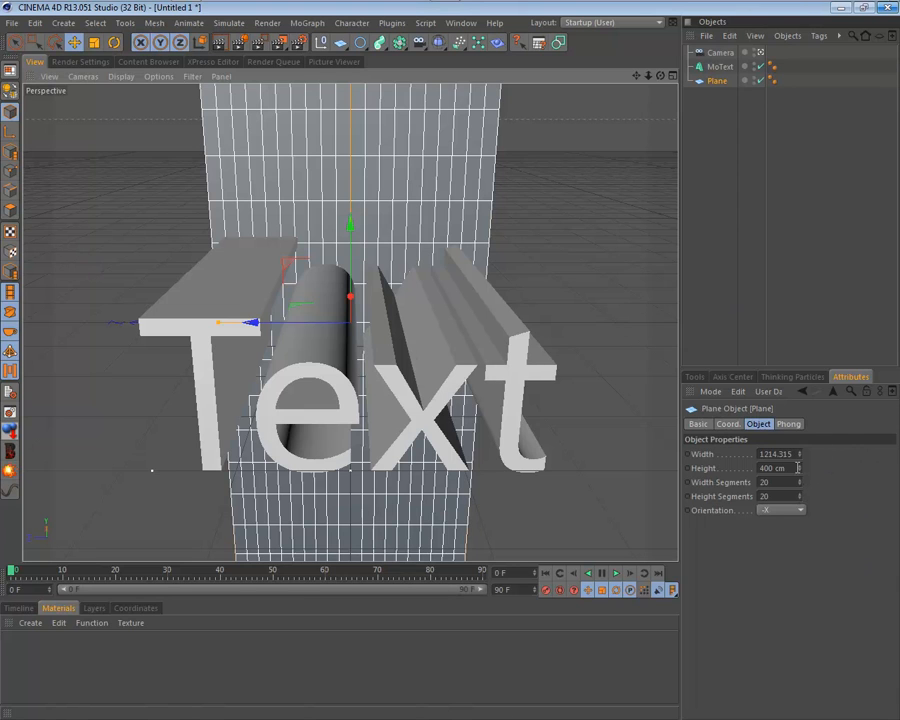
mouse_move(798, 467)
left_mouse_down()
mouse_move(804, 225)
mouse_move(794, 508)
mouse_move(800, 475)
left_mouse_up()
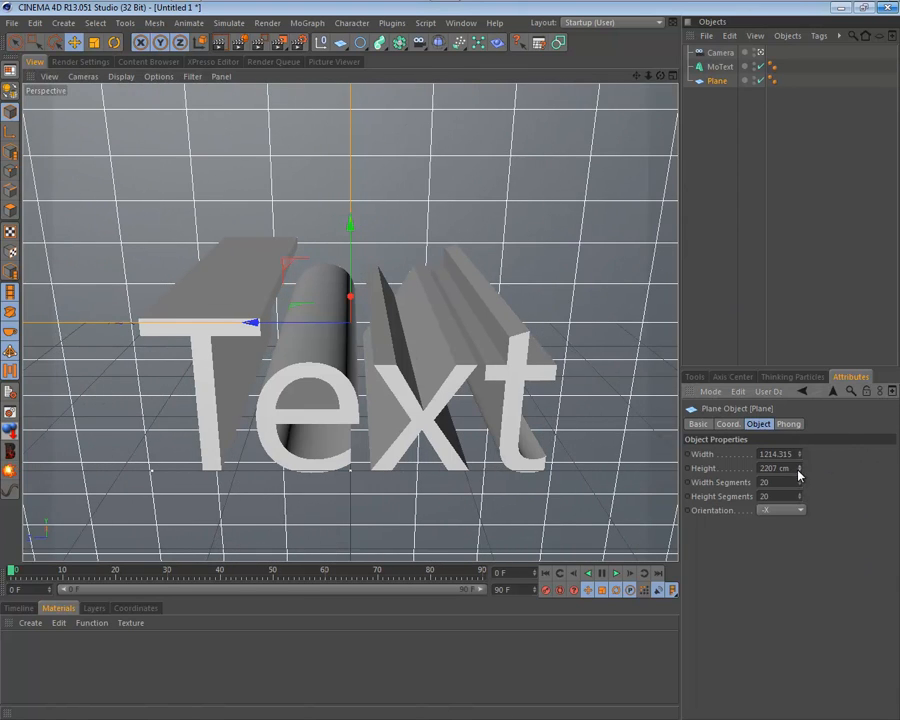
left_click_drag(648, 76, 454, 366)
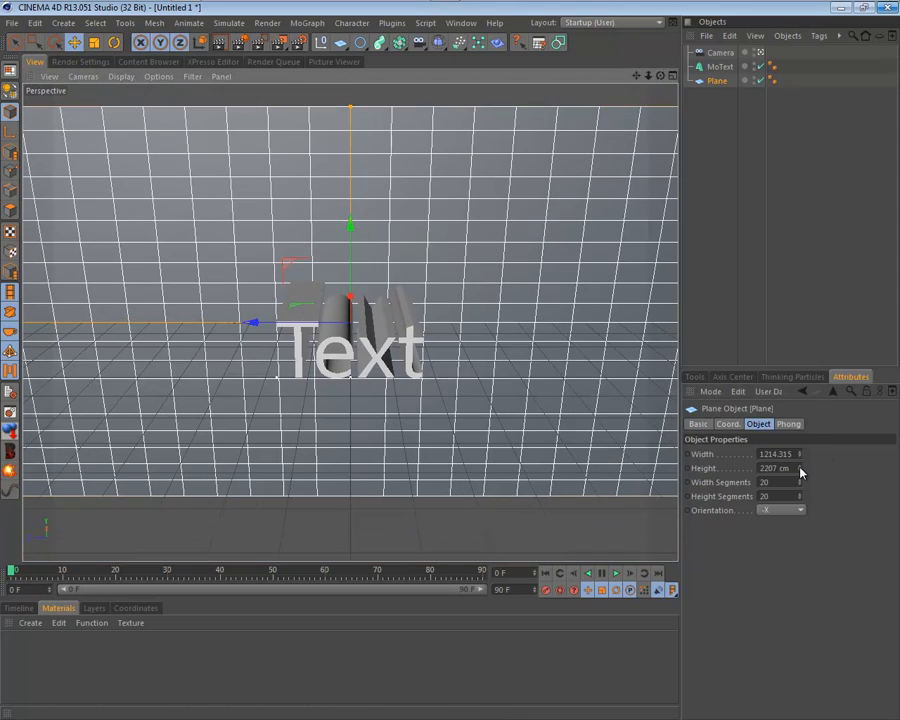
left_click_drag(800, 455, 800, 455)
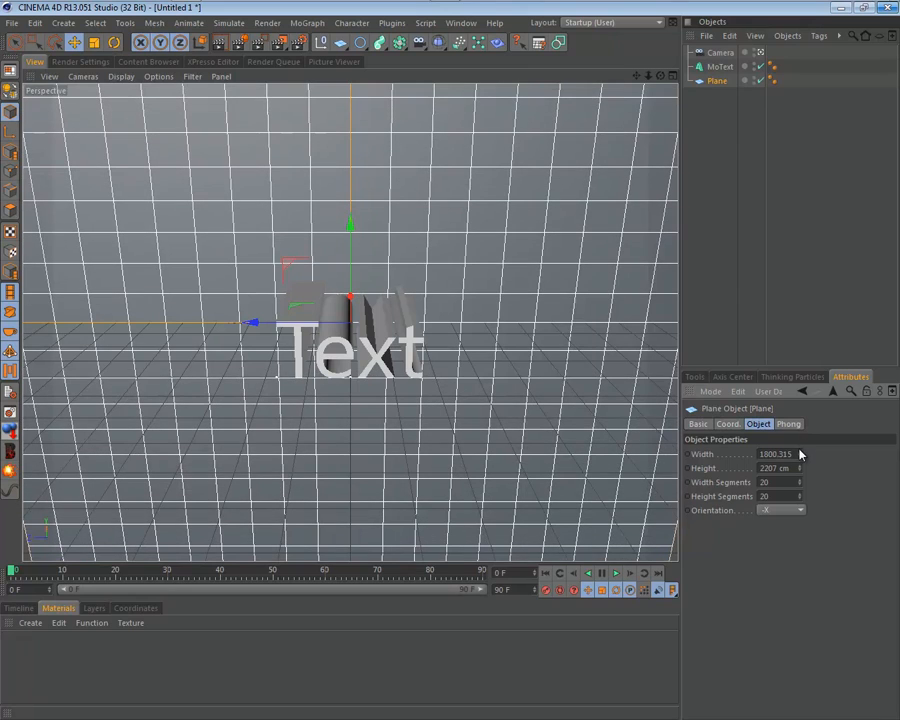
Increase the MoText height to about 316 cm and change its text to "XDesigns"
left_click(718, 68)
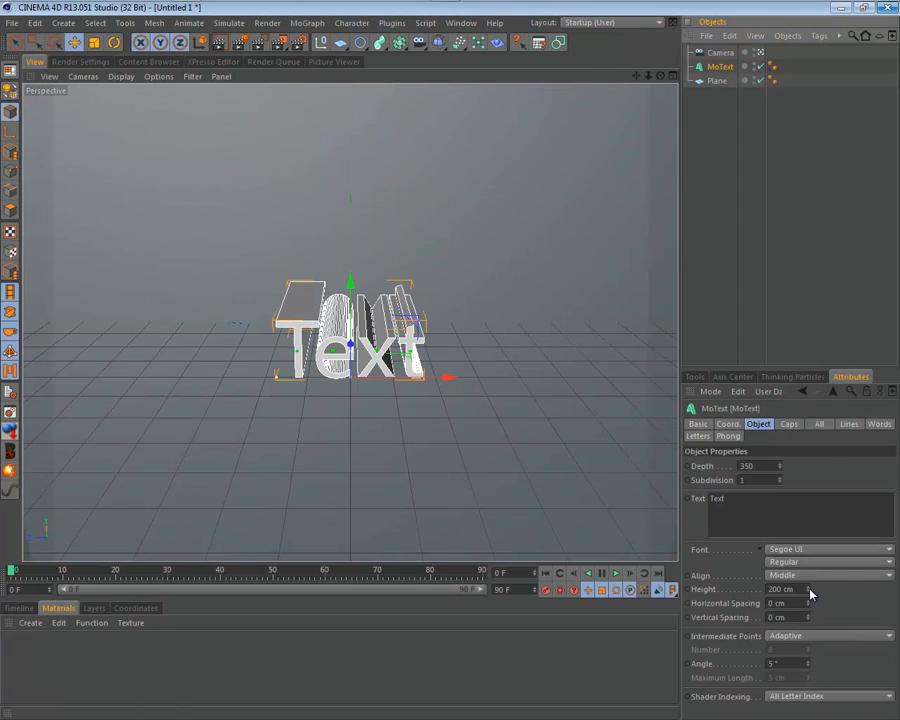
left_click_drag(810, 594, 820, 565)
left_click_drag(757, 505, 658, 491)
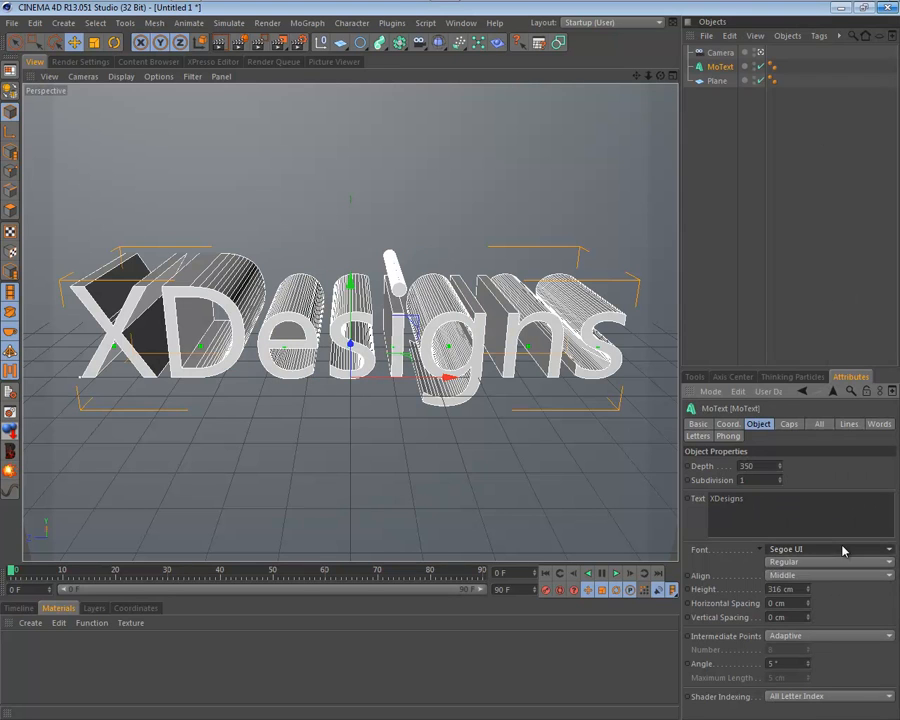
Change the MoText font to Strenuous Bl
left_click(829, 555)
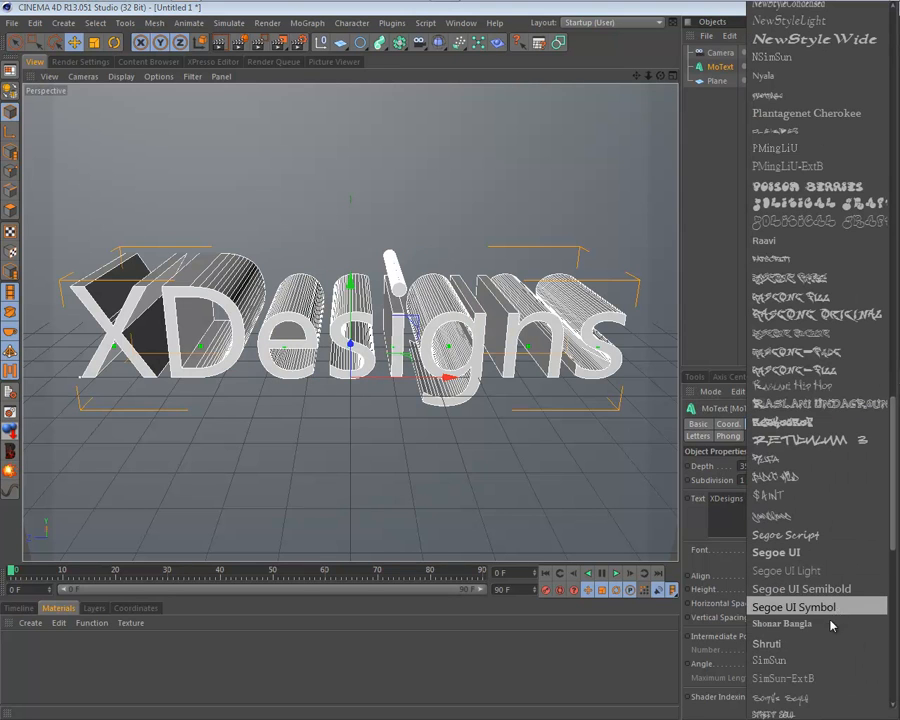
scroll(826, 652, "down", 2)
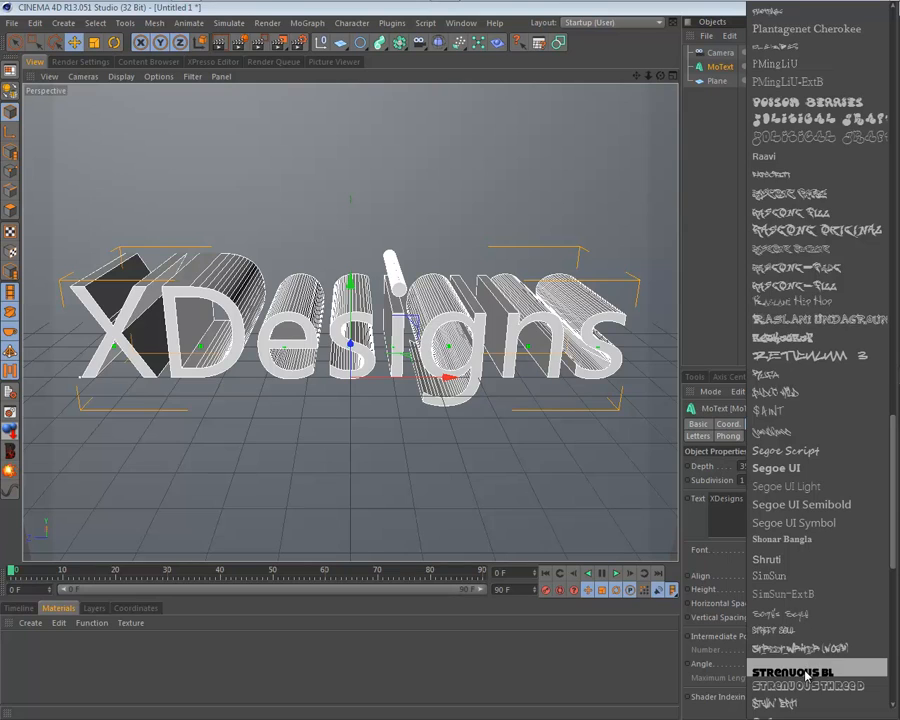
left_click(826, 672)
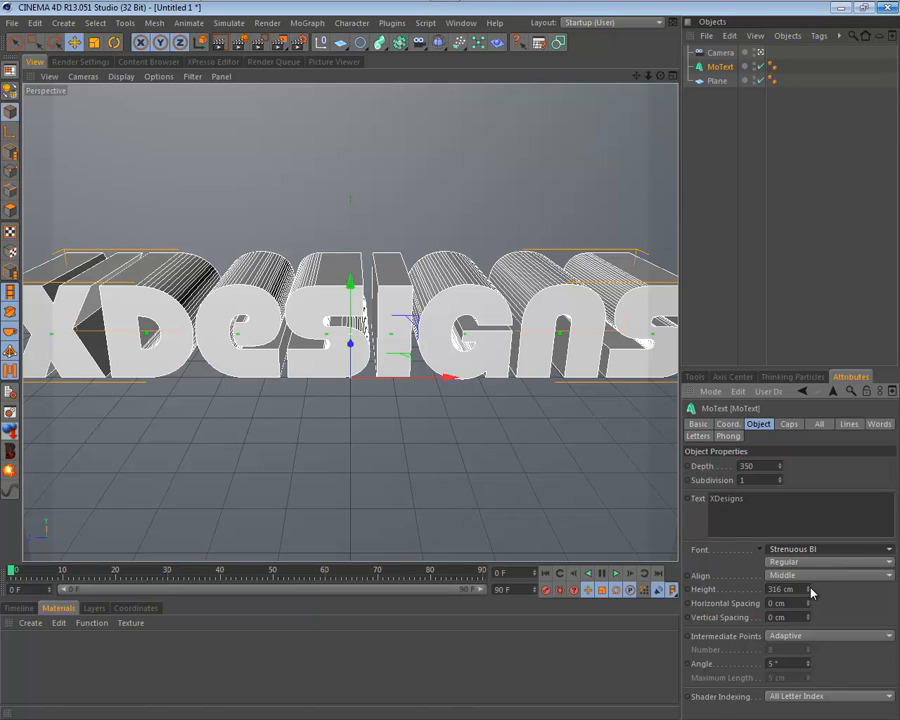
Reduce the text height so the whole word fits the camera frame, and raise the text slightly
left_click_drag(811, 592, 811, 592)
left_click_drag(356, 293, 356, 266)
Set the camera's focal length to 80 and move the camera back until the whole word fits the frame
left_click(720, 52)
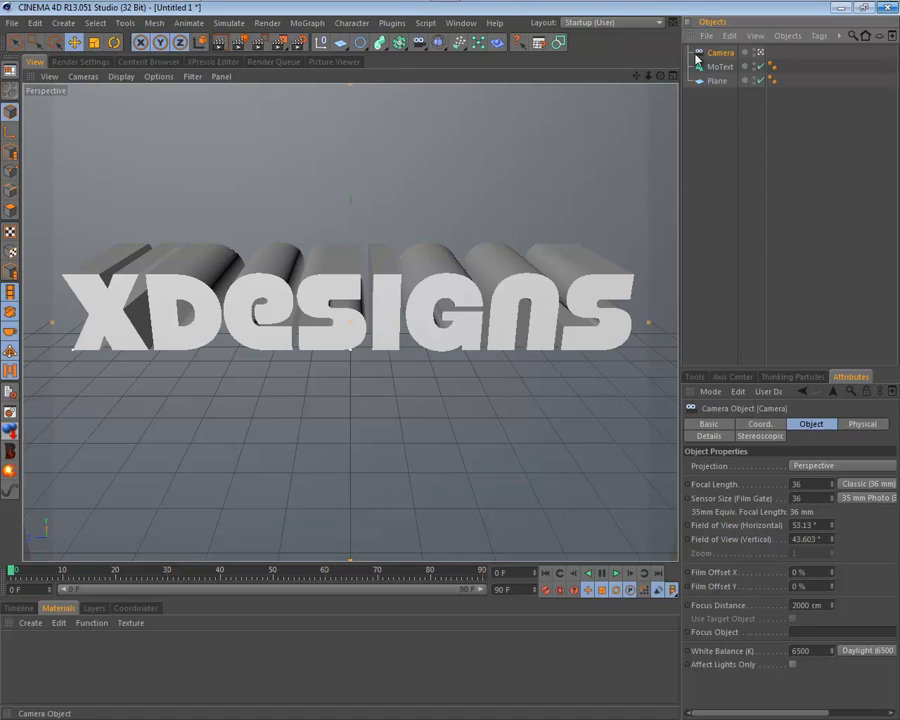
double_click(800, 485)
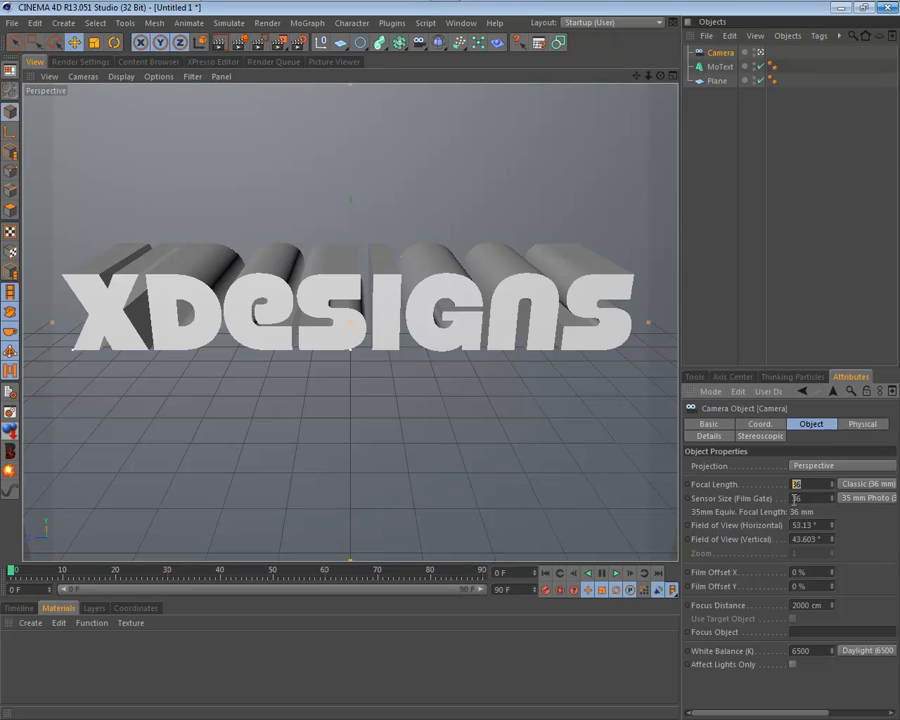
key("Return")
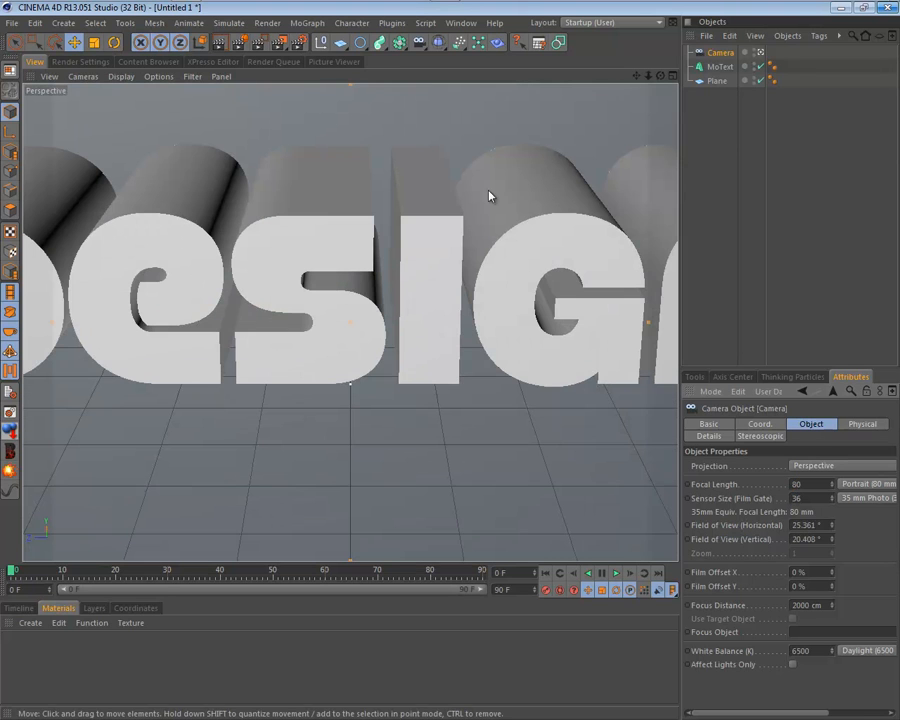
left_click_drag(648, 76, 450, 364)
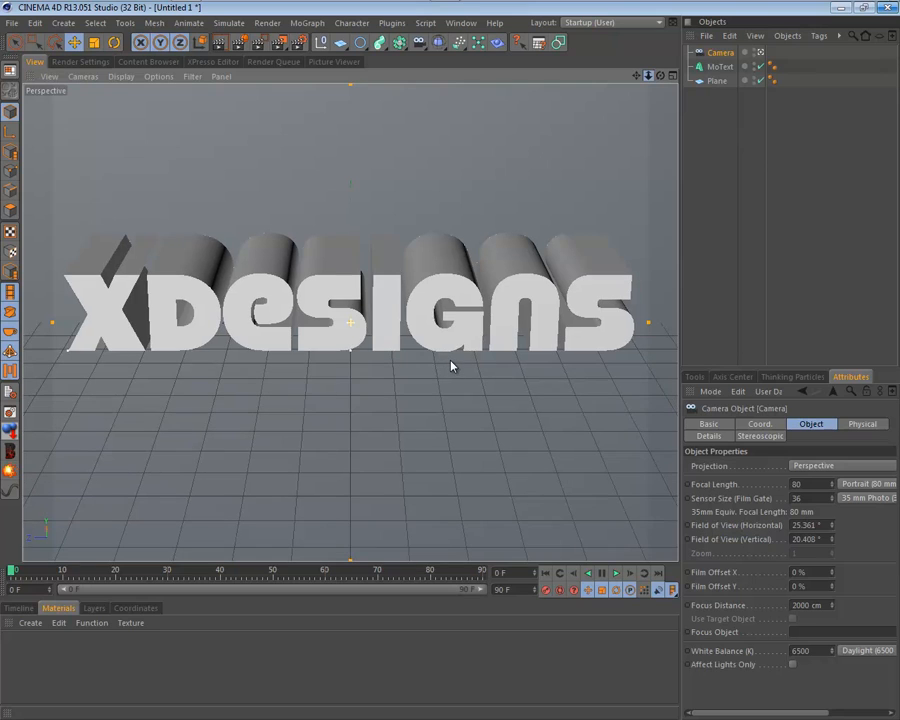
Try a camera focal length of 36, inspecting the camera from outside and through its own view, and return it to 80
left_click(762, 52)
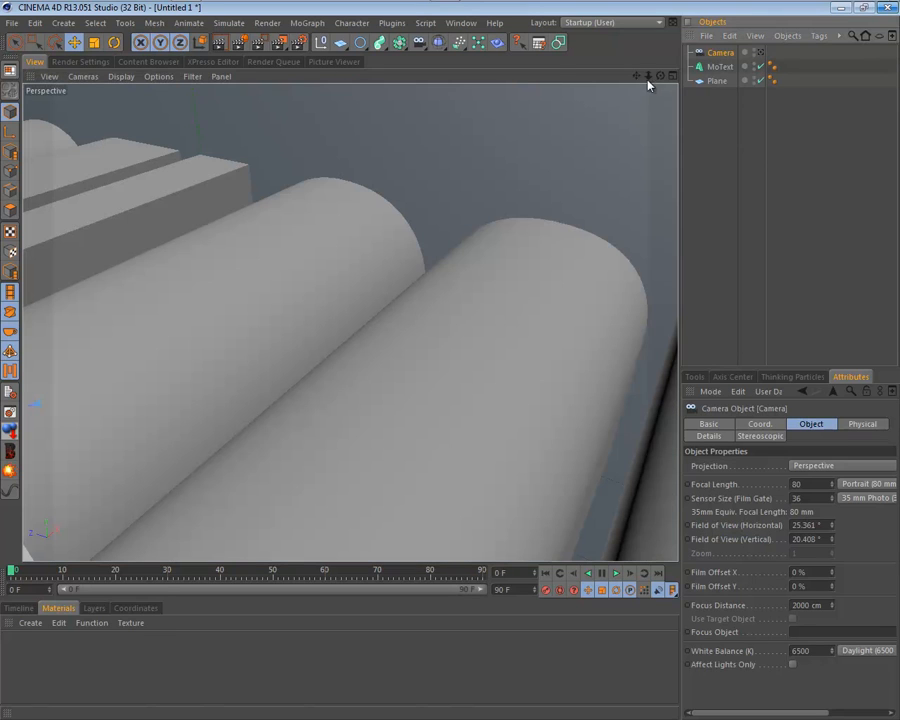
left_click_drag(649, 77, 446, 388)
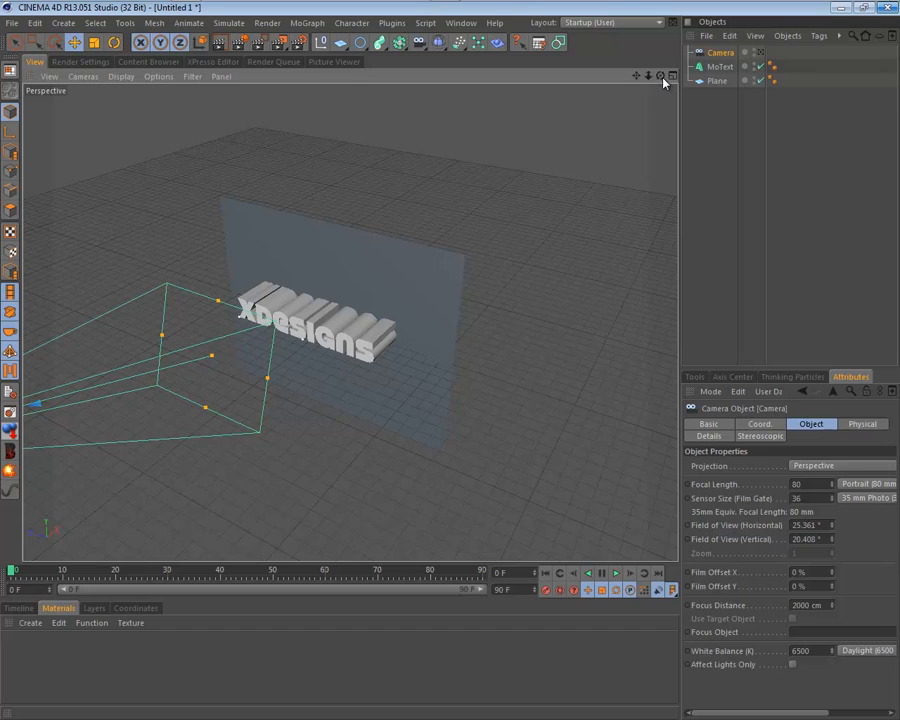
left_click_drag(663, 82, 452, 366)
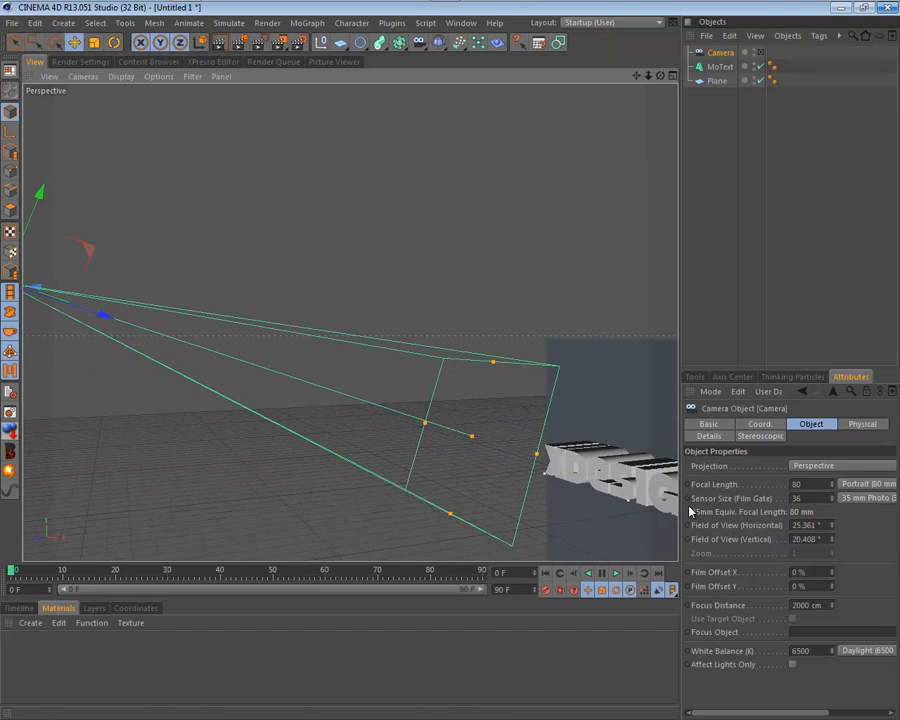
double_click(818, 483)
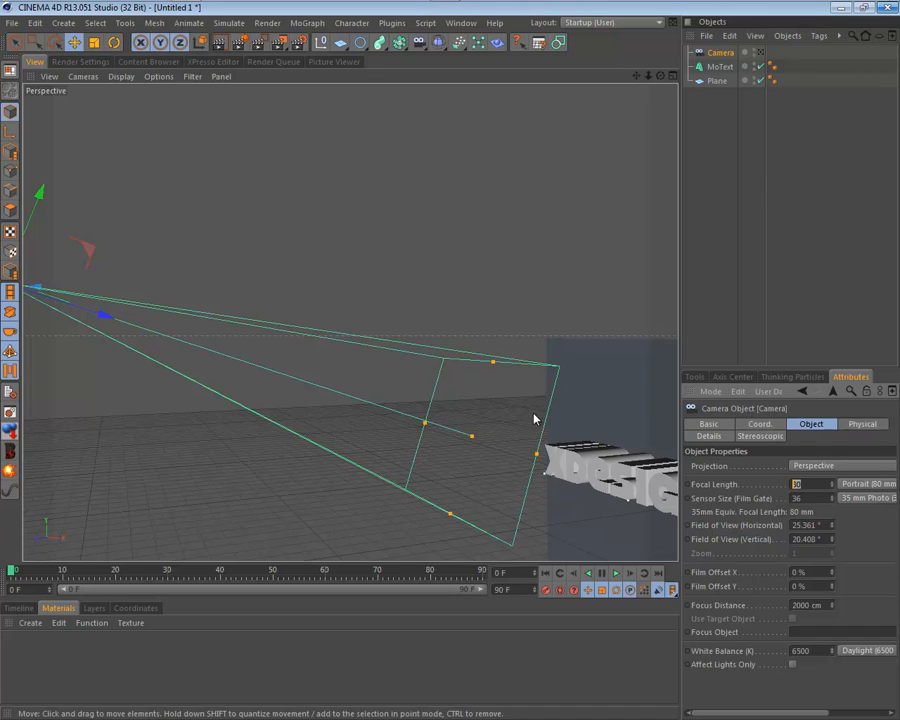
type("36")
key("Return")
left_click(762, 52)
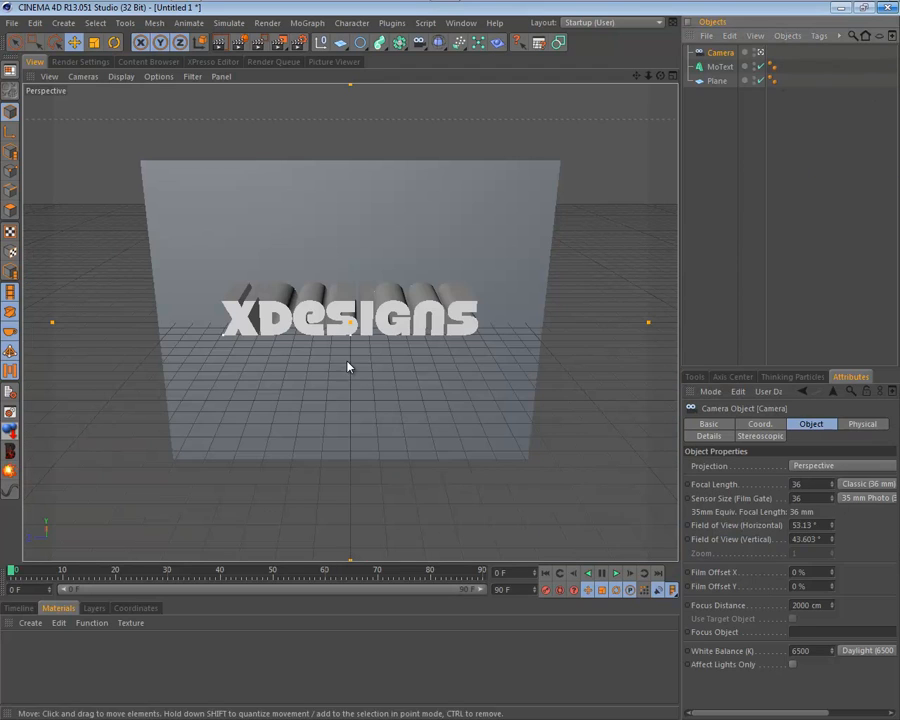
double_click(800, 484)
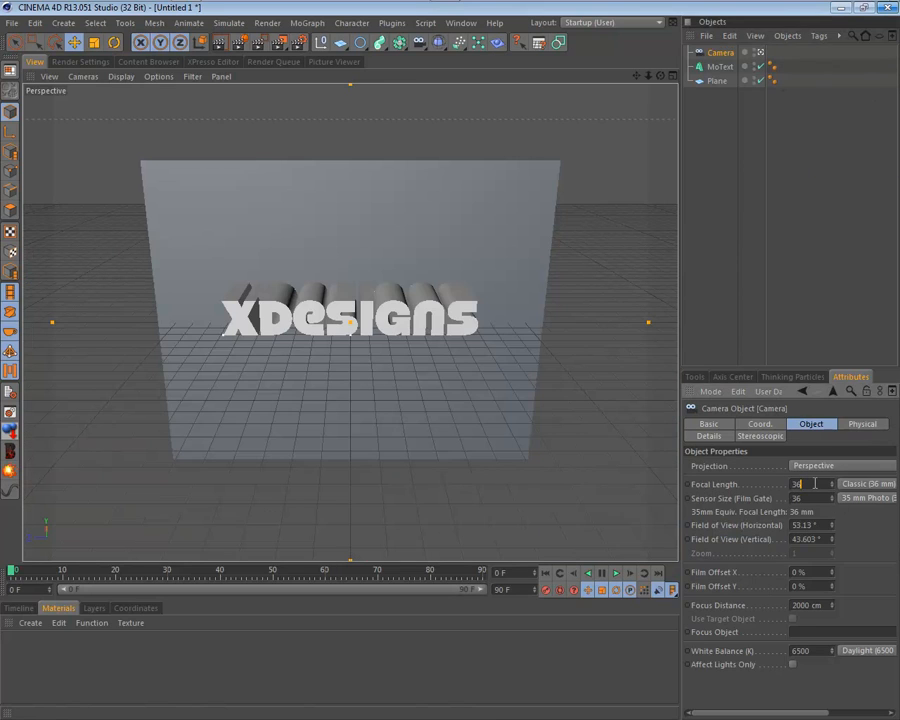
type("82")
key("Return")
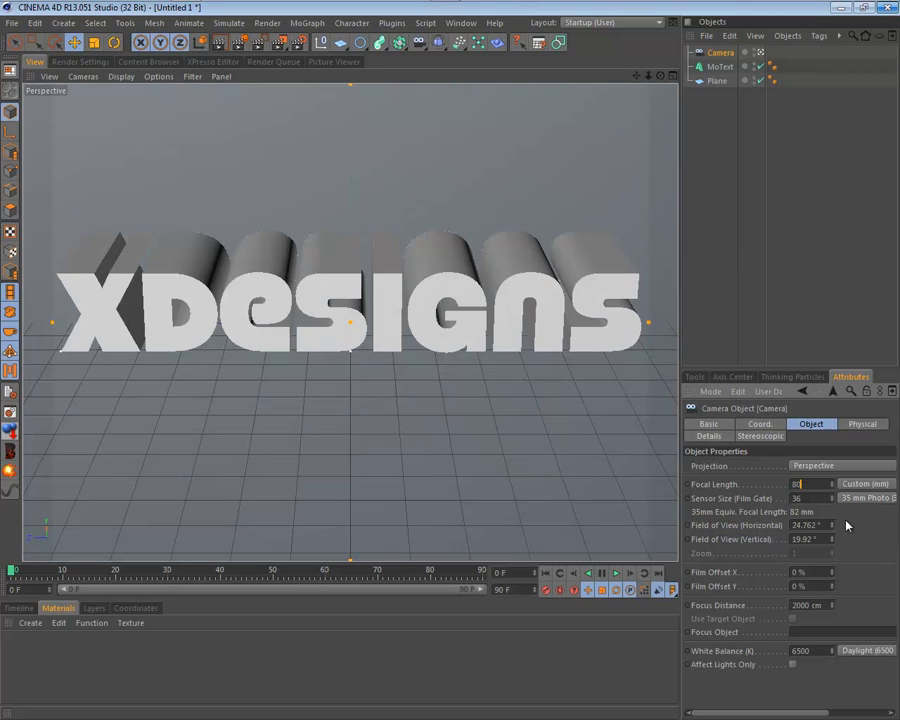
key("Return")
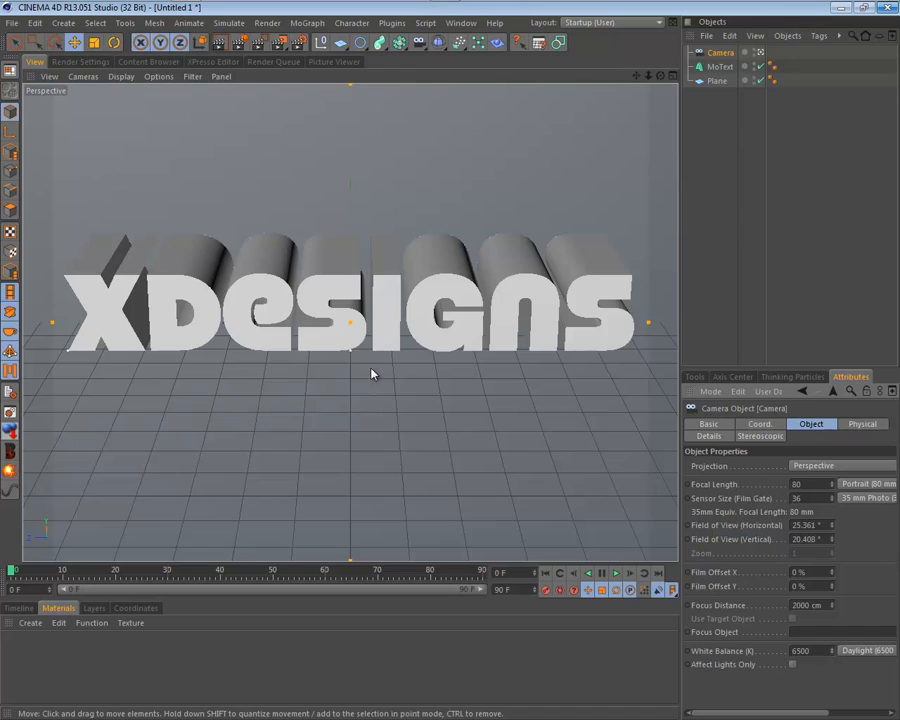
Level the camera by setting its Y position to 0 cm, its pitch to 0° and its heading to -90°
left_click(762, 424)
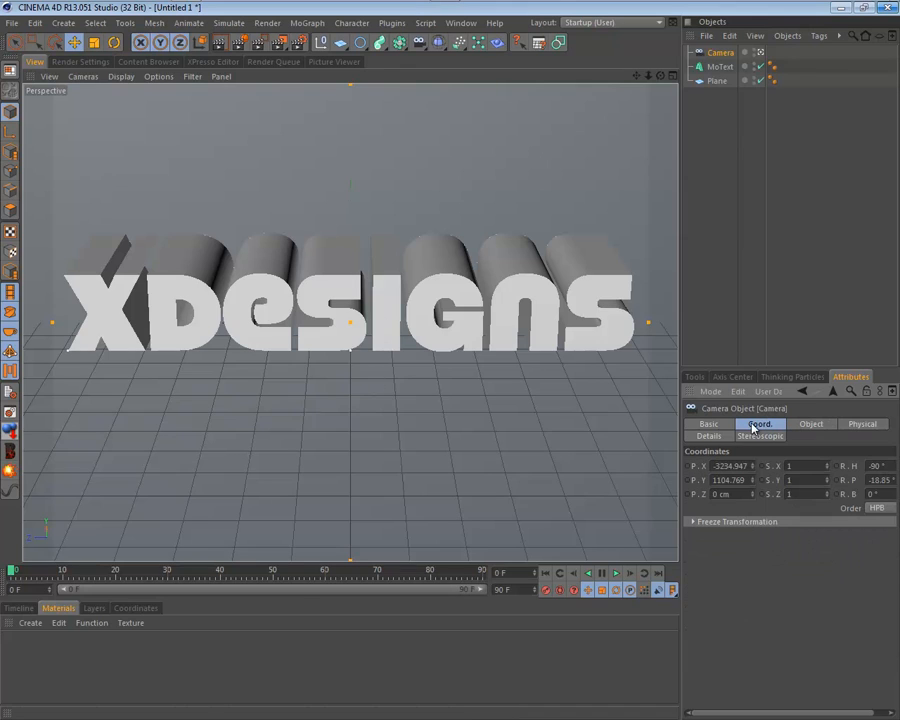
double_click(714, 480)
type("0")
key("Return")
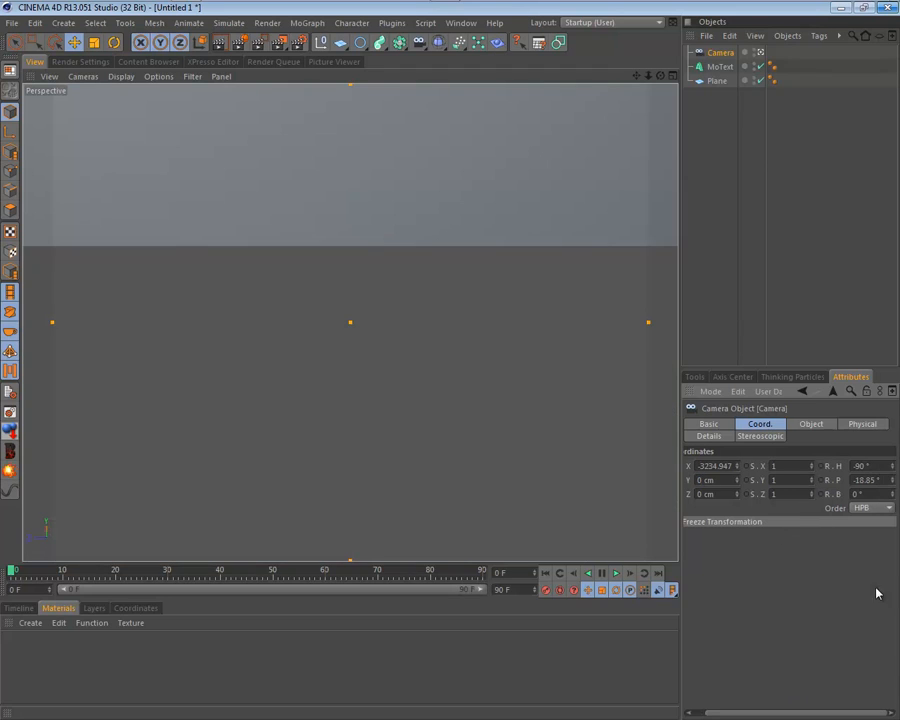
double_click(878, 468)
type("0")
double_click(880, 480)
type("0")
key("Return")
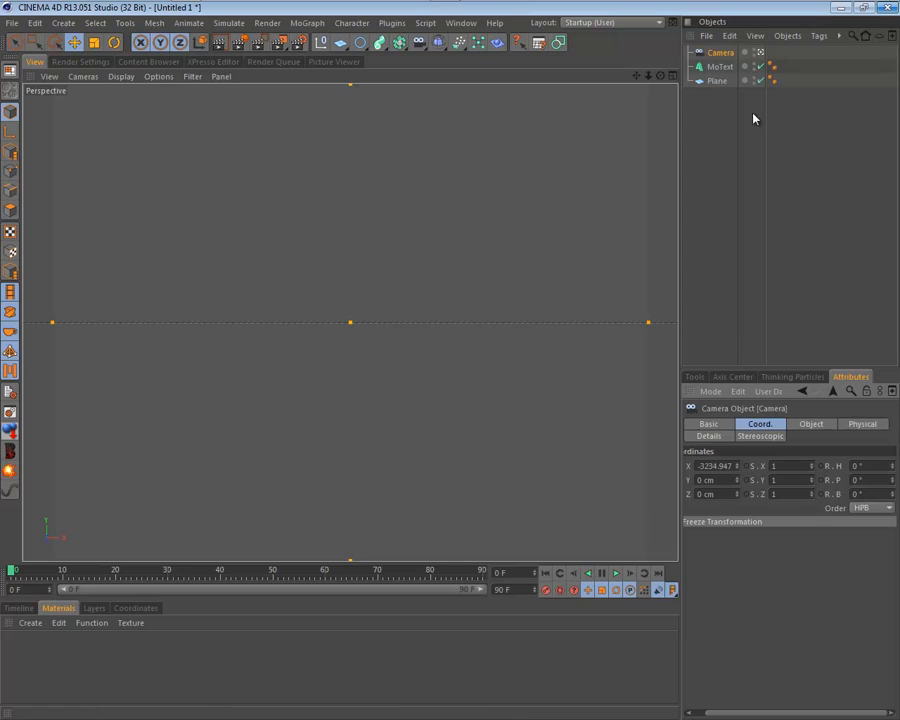
left_click_drag(878, 466, 813, 463)
type("-90")
key("Return")
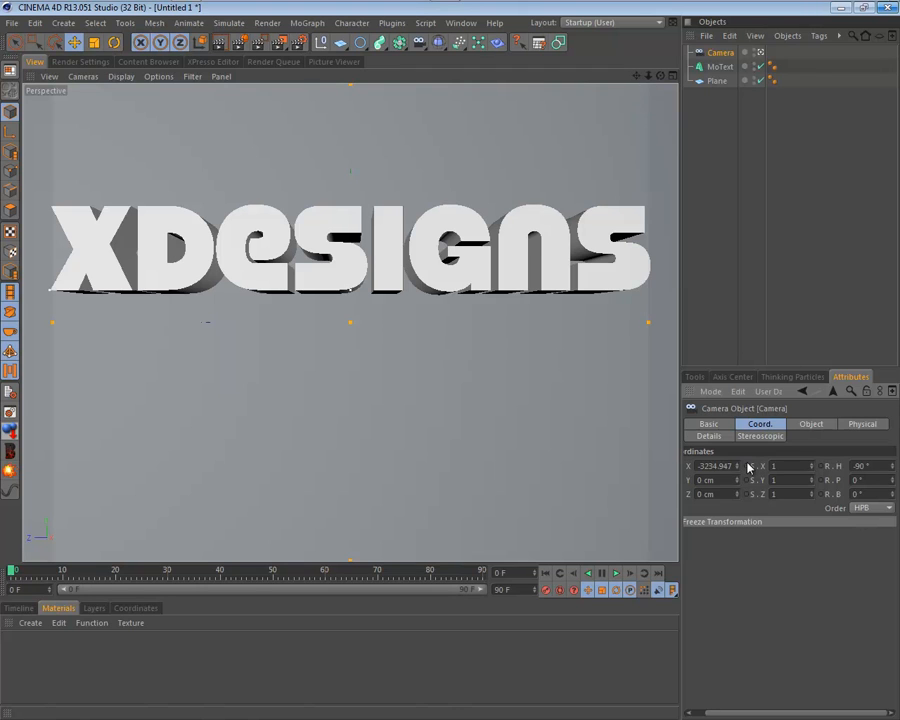
Raise the camera to about 553 cm in Y, set its pitch to -8° and pull it back to about -3311 cm in X
left_click_drag(738, 482, 740, 482)
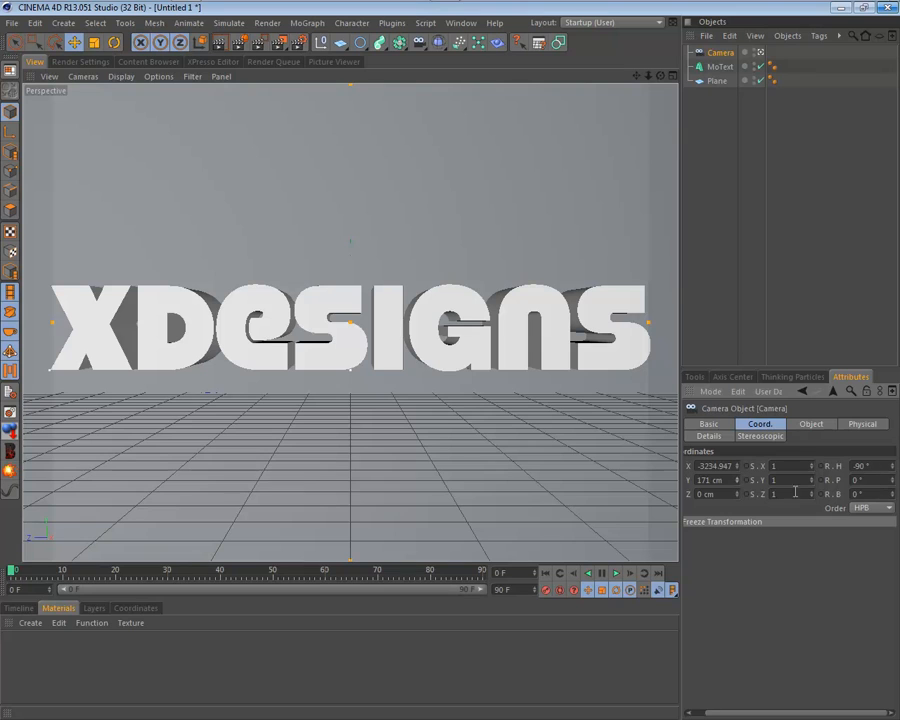
left_click_drag(735, 480, 738, 481)
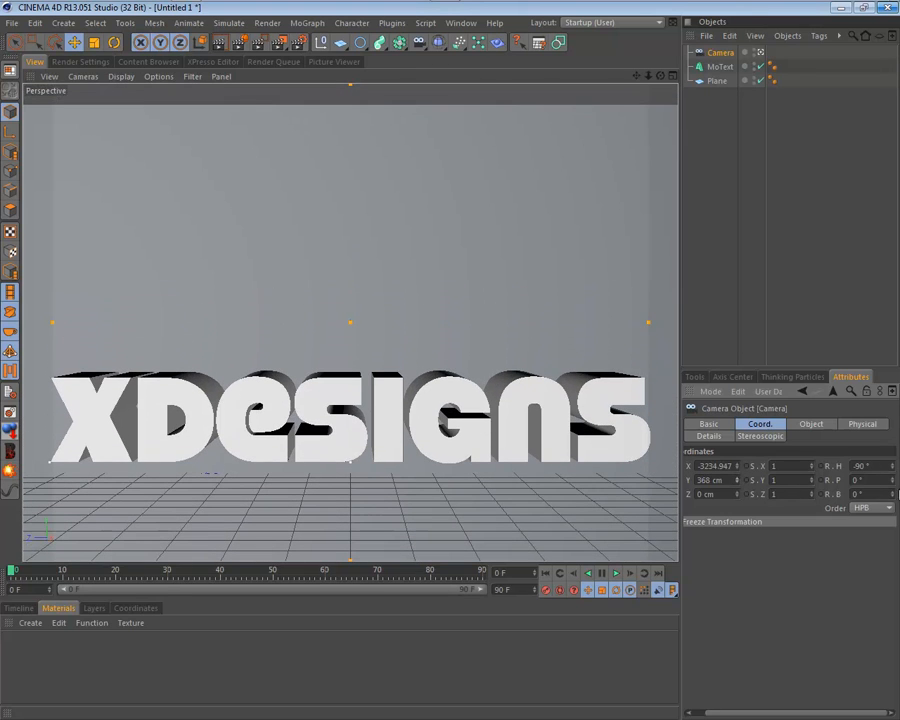
left_click_drag(891, 481, 894, 482)
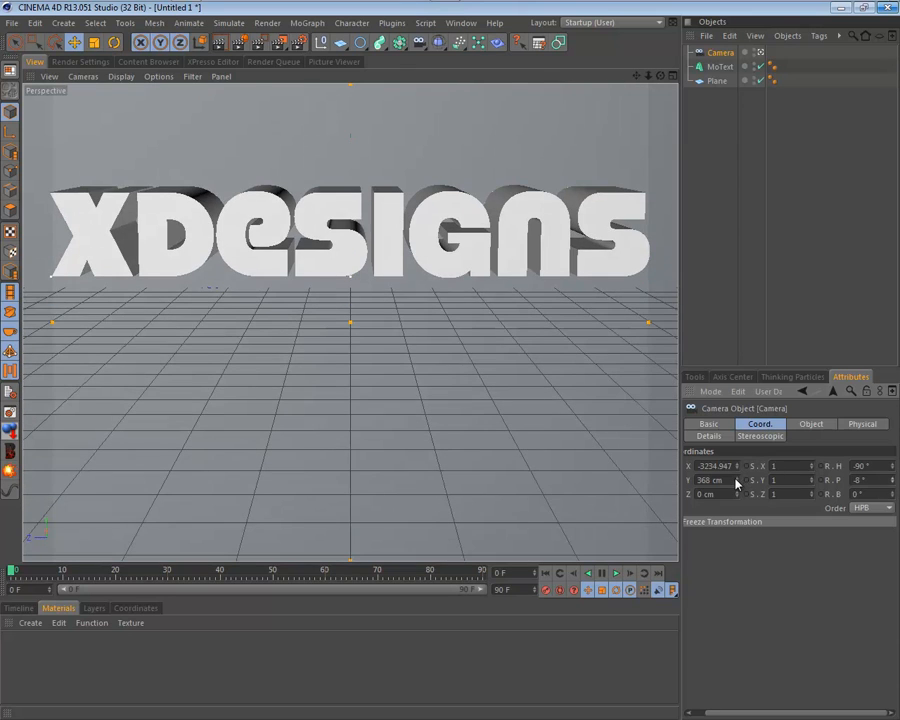
left_click_drag(736, 481, 738, 485)
left_click_drag(649, 76, 451, 361)
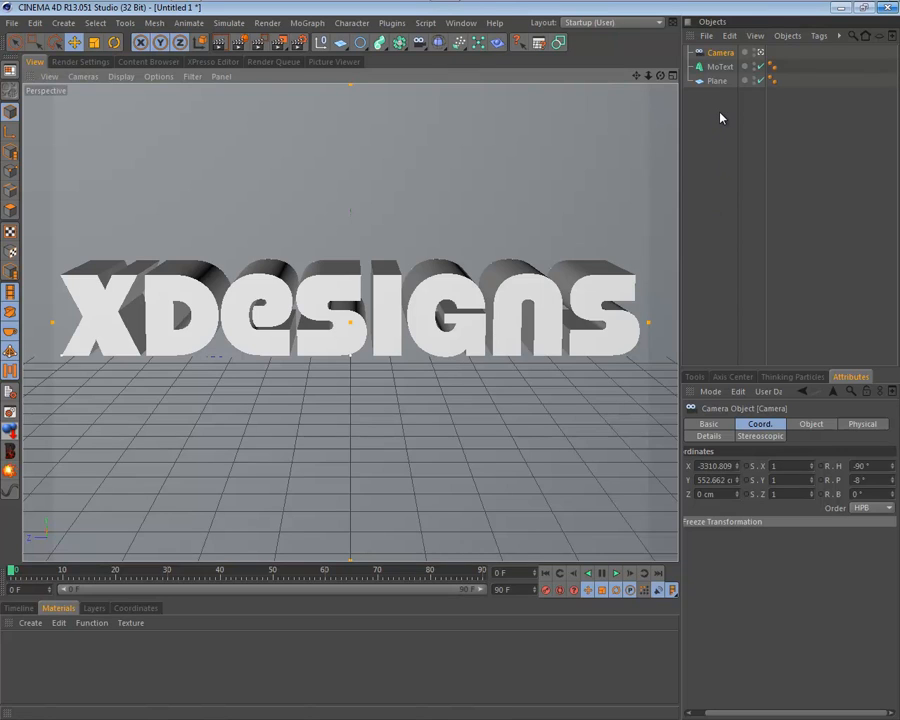
Set both the start and end caps of the MoText to Fillet Cap
left_click(721, 66)
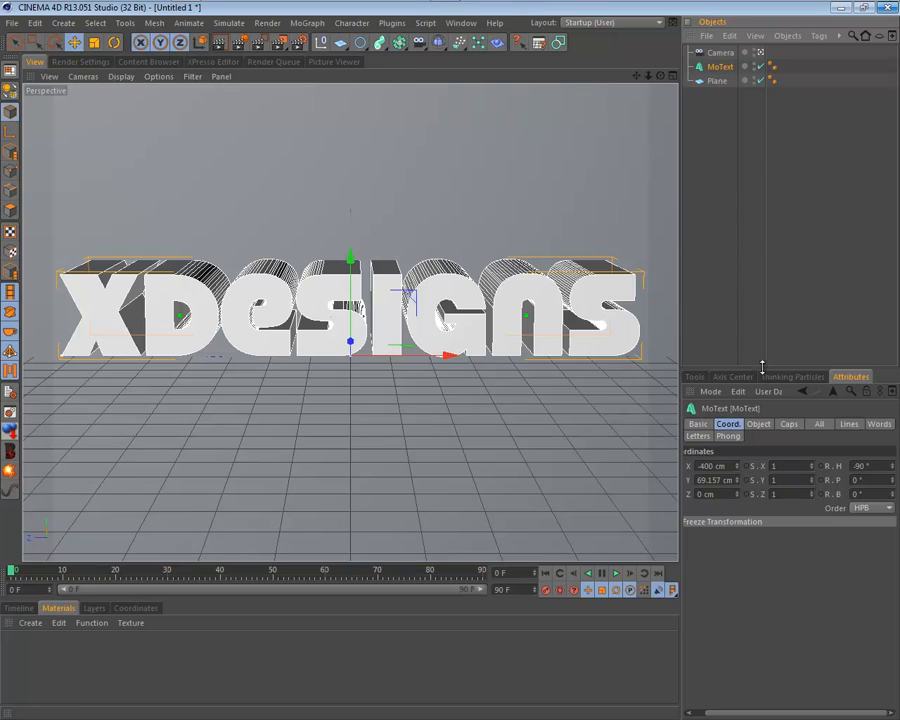
left_click(787, 424)
left_click(810, 467)
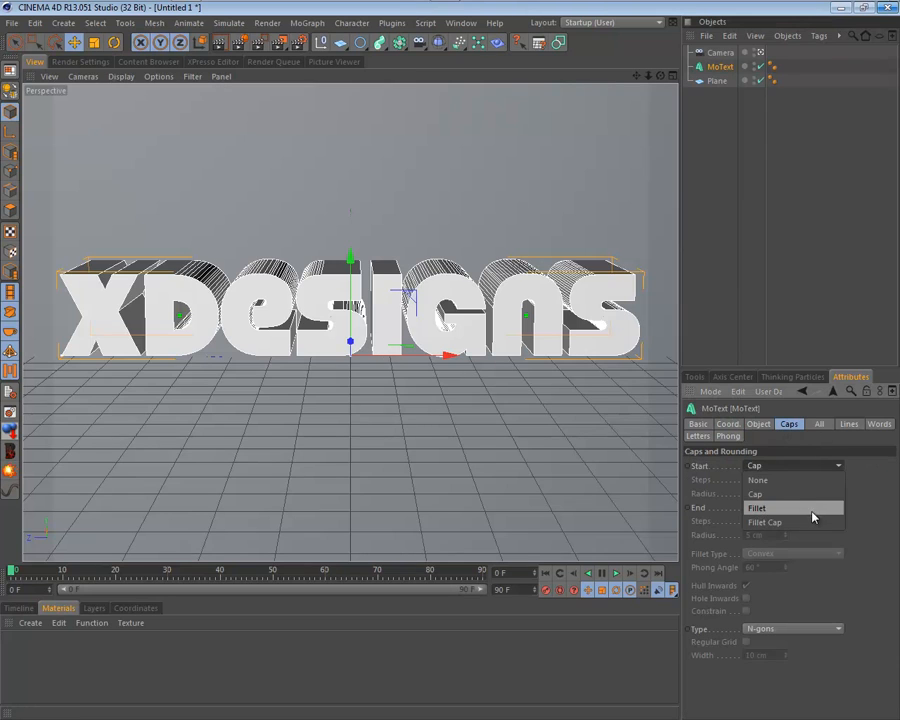
left_click(812, 521)
left_click(815, 508)
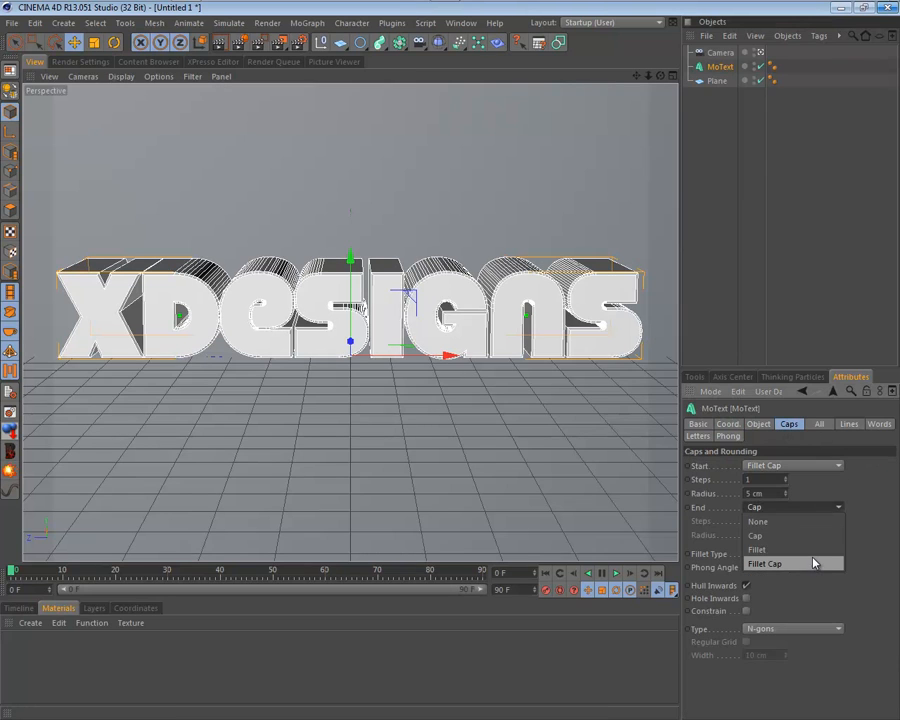
left_click(813, 563)
Give the start and end fillets of the MoText 5 steps and a radius of 3 cm
double_click(751, 480)
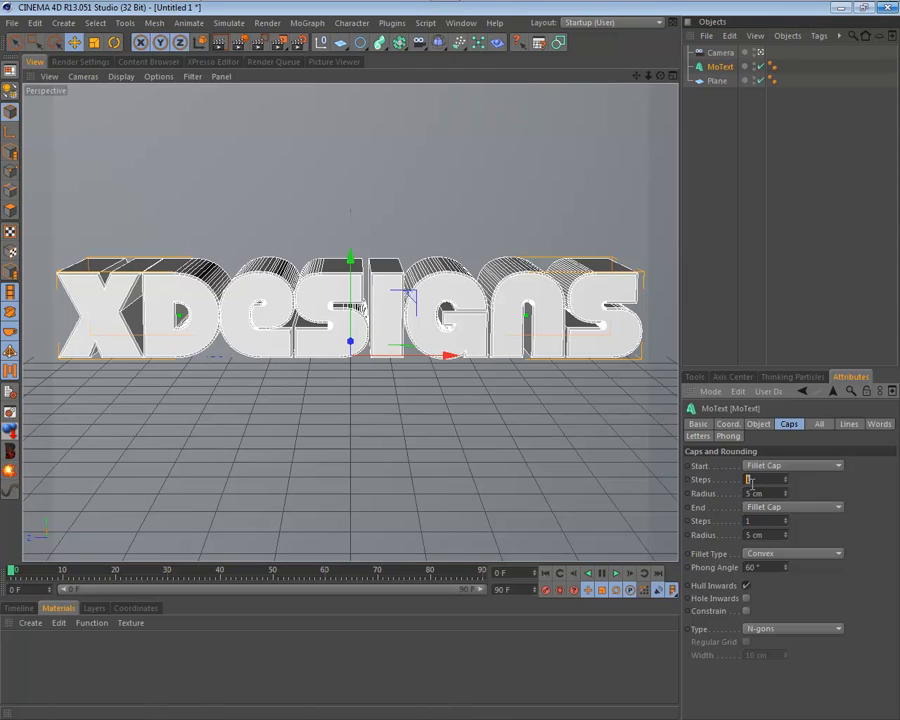
left_click_drag(775, 494, 737, 537)
type("35")
type("3")
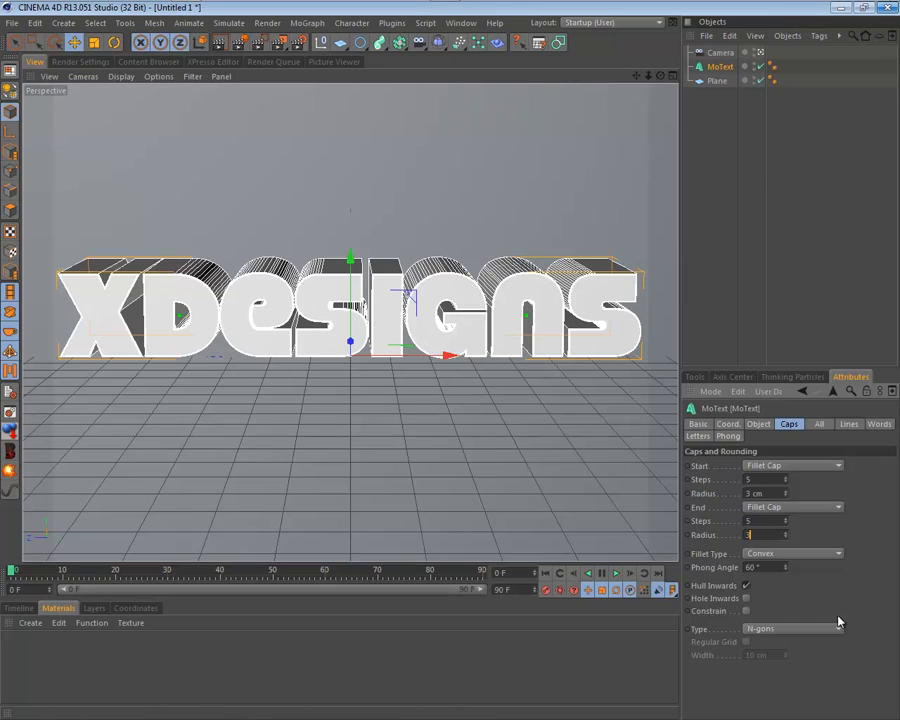
key("Return")
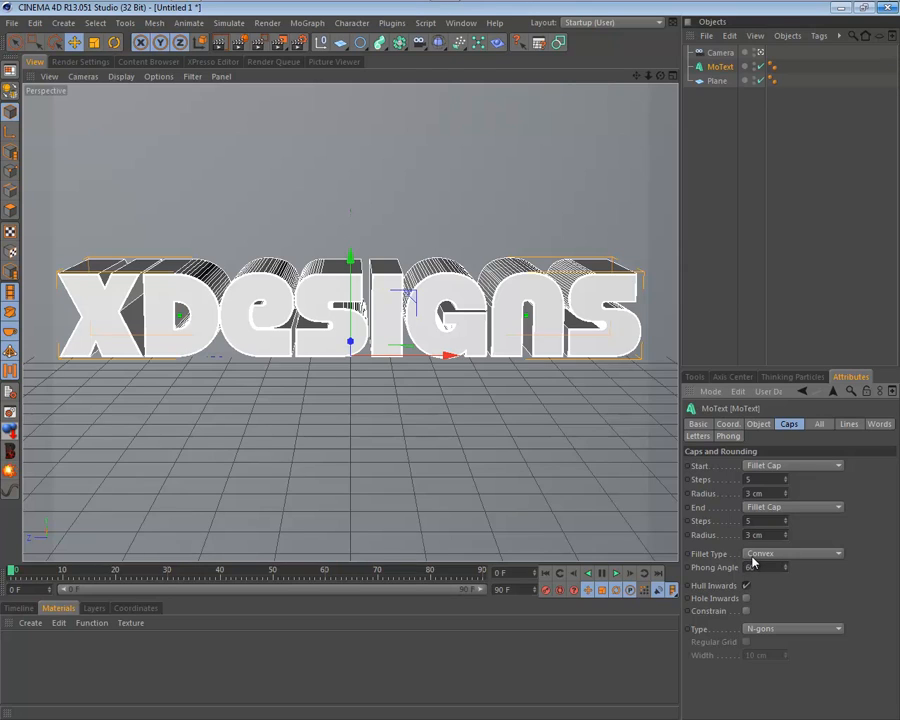
Set the MoText fillet type to Half Circle with 5 cm start and end radii, and render the view as a check
left_click(780, 557)
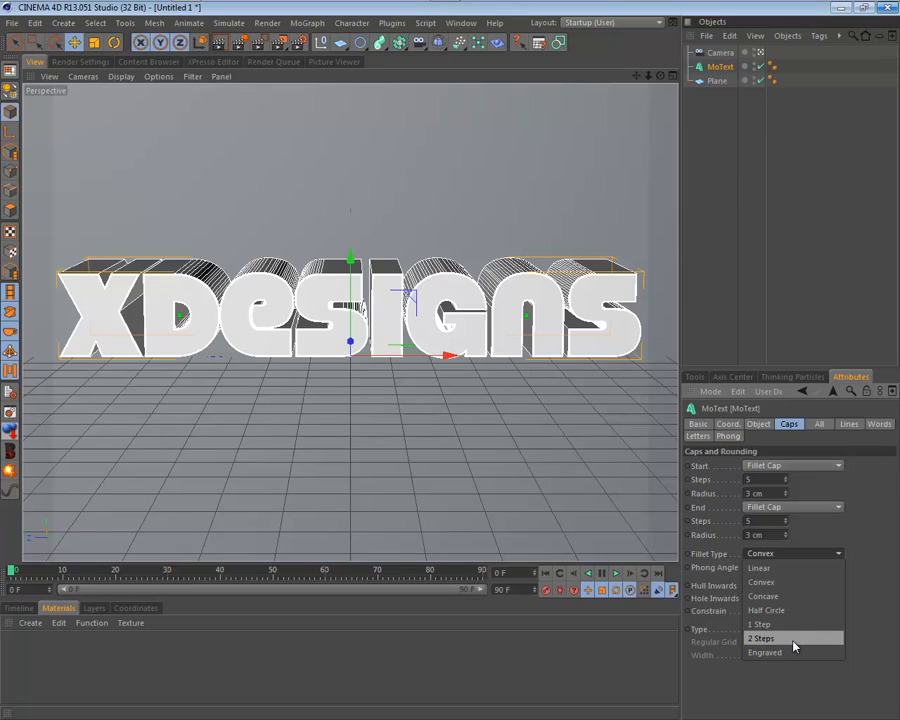
left_click(793, 612)
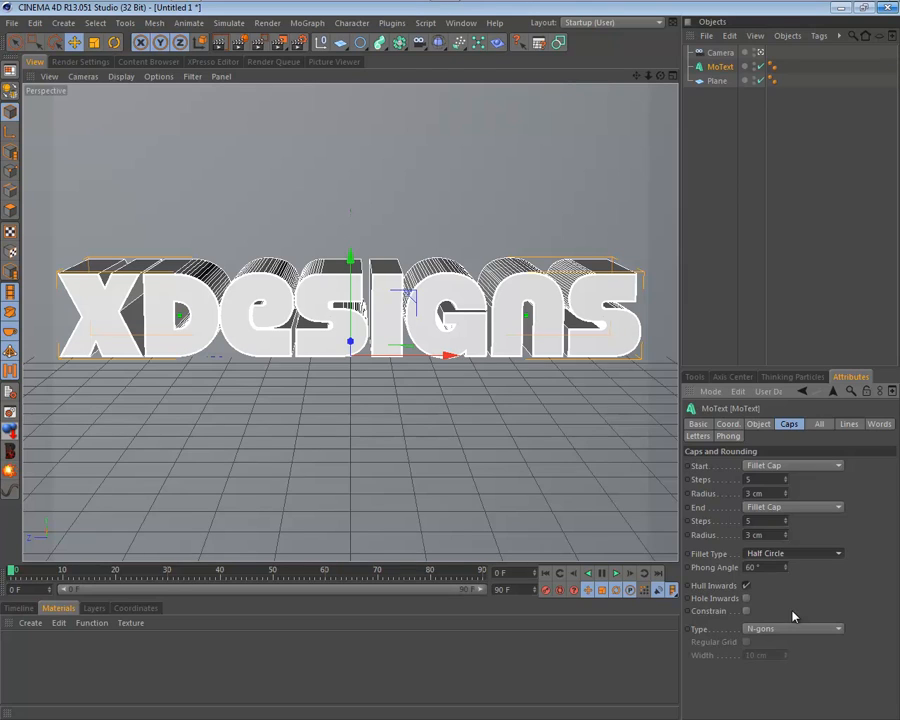
double_click(763, 493)
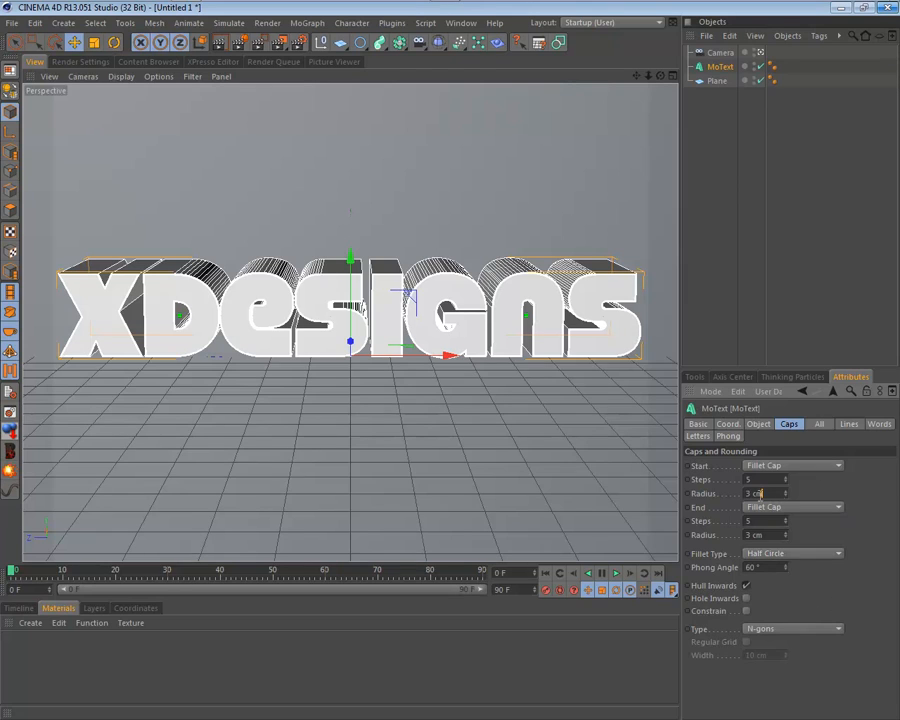
type("5")
double_click(776, 535)
type("5")
left_click(851, 530)
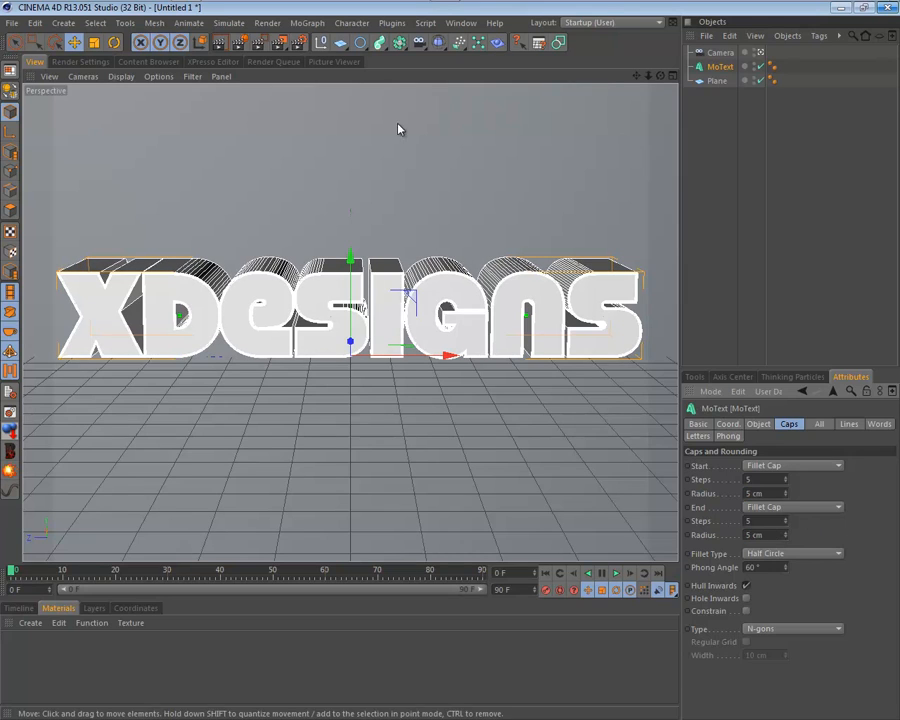
left_click(218, 42)
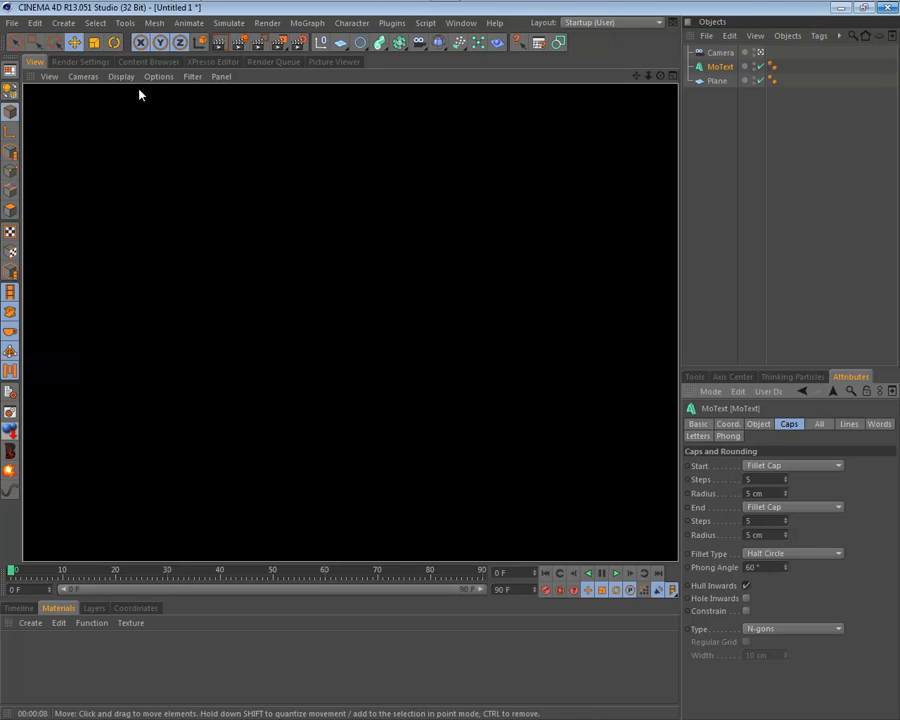
Add the Softbox.c4d light preset from GreyscalegorillaHDRILightKitPro1.5 to the scene and return to the perspective view
left_click(84, 63)
left_click(160, 62)
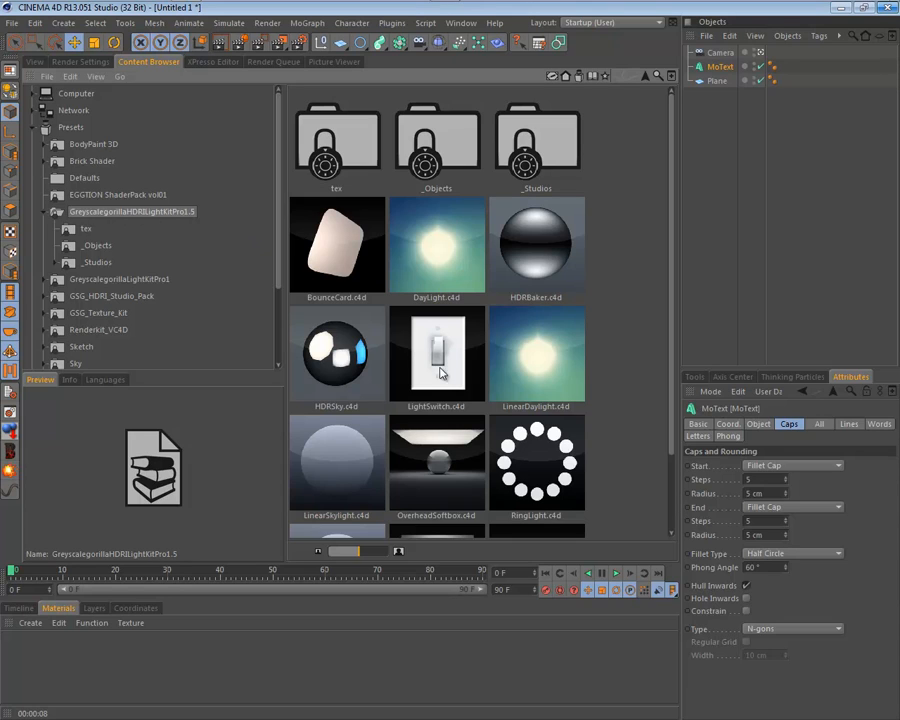
left_click(424, 464)
scroll(426, 460, "down", 1)
double_click(426, 461)
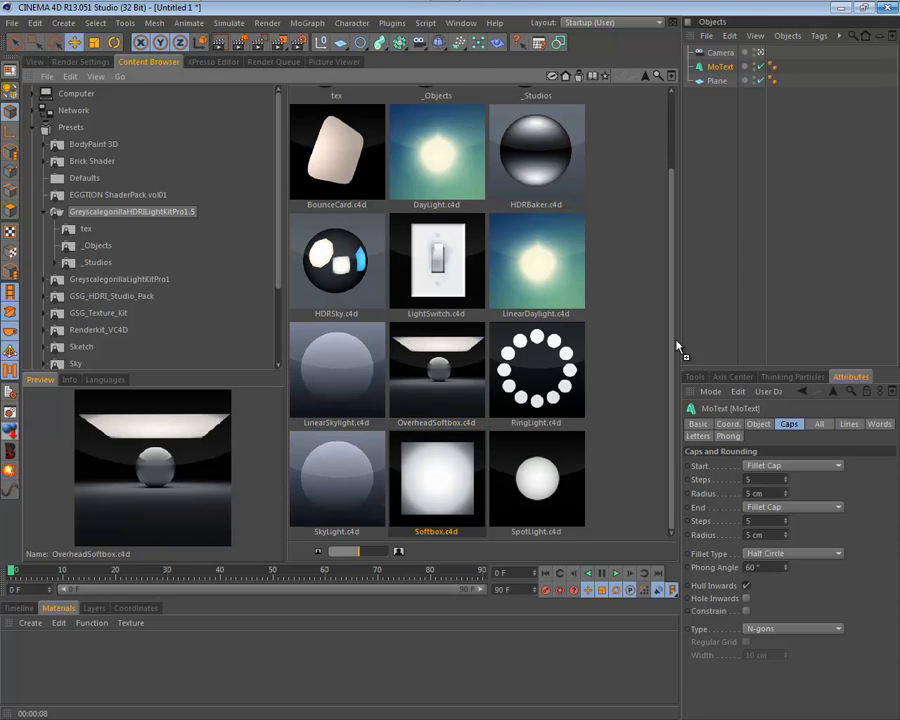
left_click(35, 62)
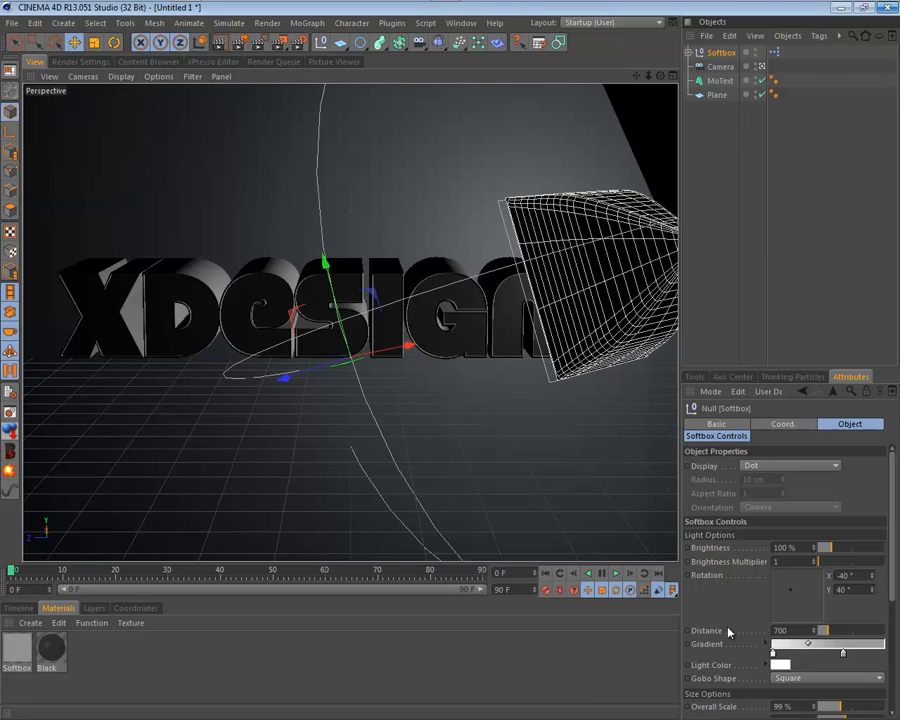
Try placing the softbox in front of the text and setting its X rotation to 0°
left_click_drag(790, 590, 784, 595)
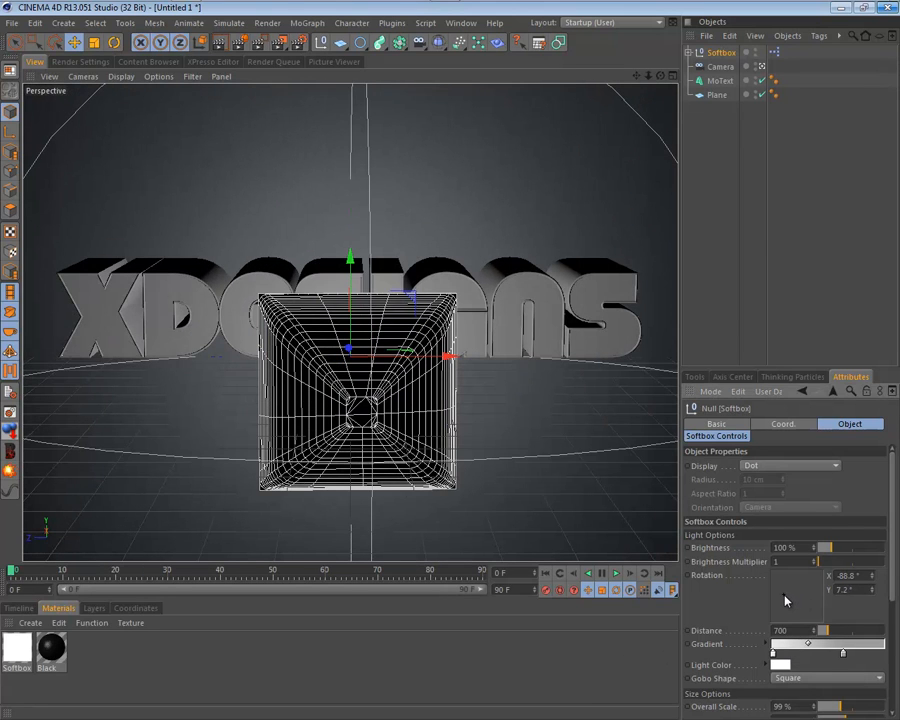
left_click_drag(862, 577, 828, 578)
type("0")
key("Return")
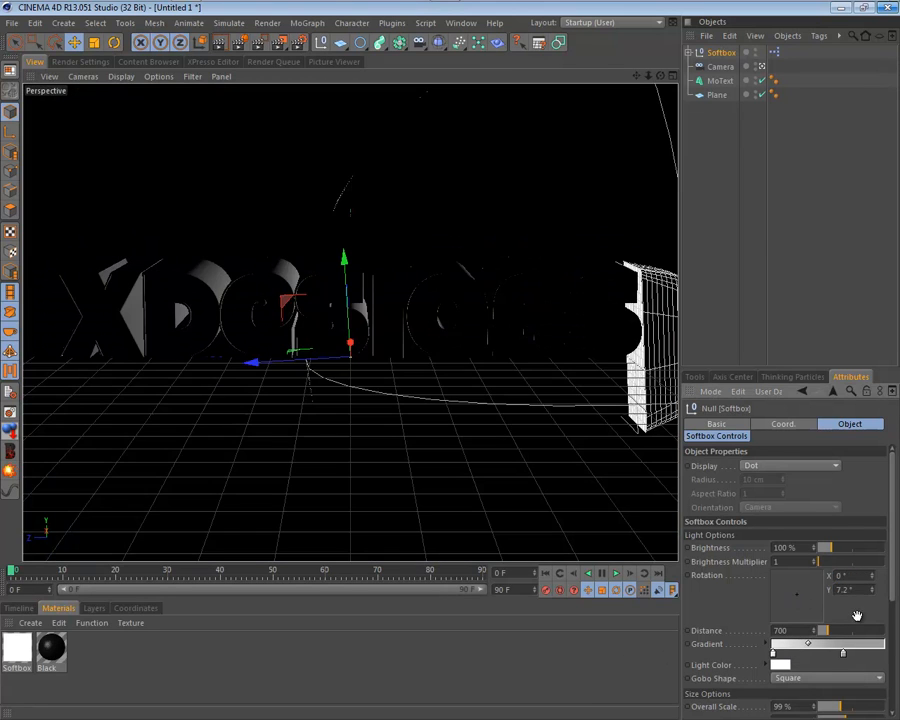
Rotate the softbox above the text, with an X rotation of -90° and a Y rotation of about 79.4°
mouse_move(862, 592)
left_mouse_down()
mouse_move(832, 604)
mouse_move(872, 585)
mouse_move(880, 615)
mouse_move(870, 571)
left_mouse_up()
type("0")
key("Return")
key("BackSpace")
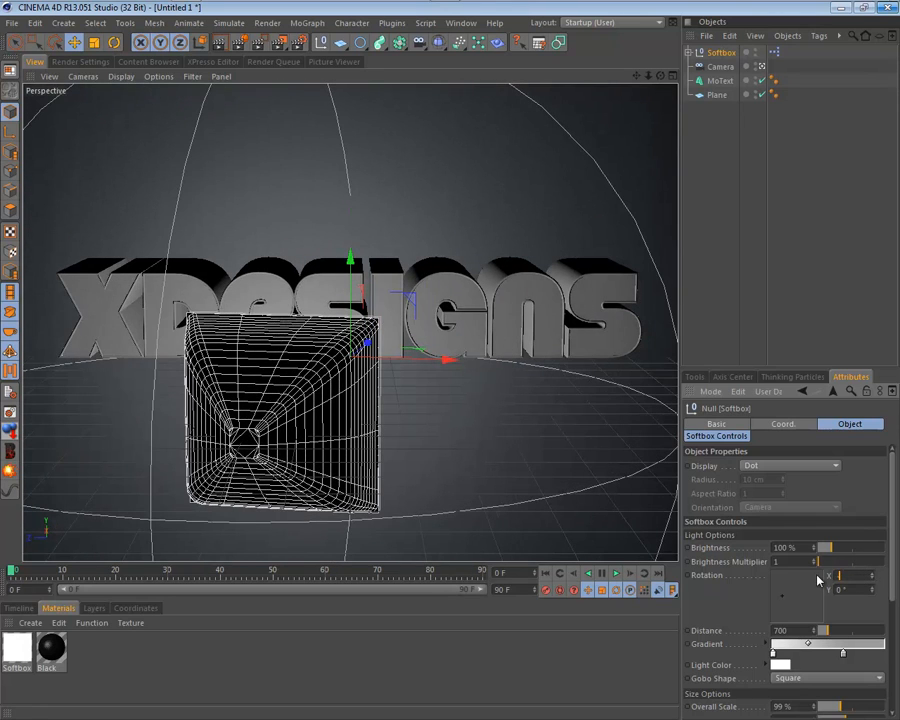
key("Return")
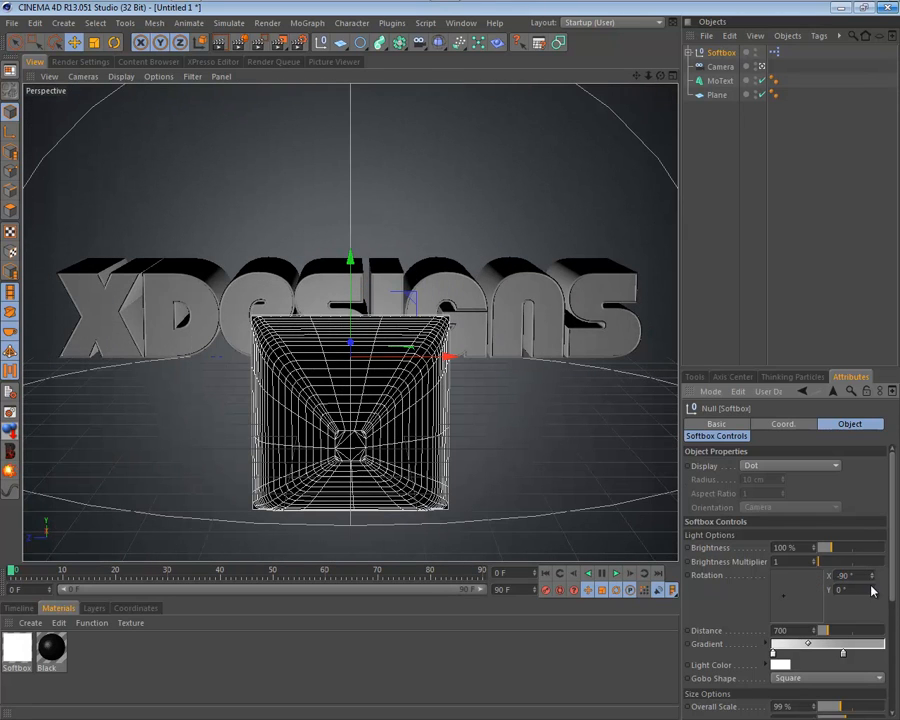
left_click_drag(872, 589, 864, 545)
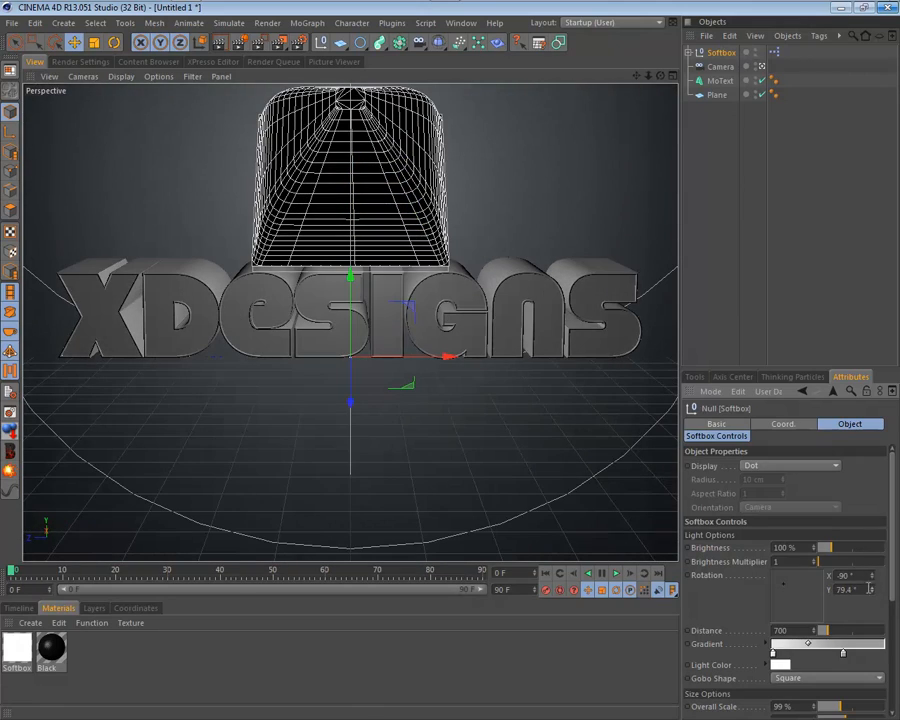
Set the softbox's distance to 1285 and its light falloff radius to 1074 cm
mouse_move(817, 637)
left_mouse_down()
mouse_move(816, 581)
mouse_move(816, 627)
left_mouse_up()
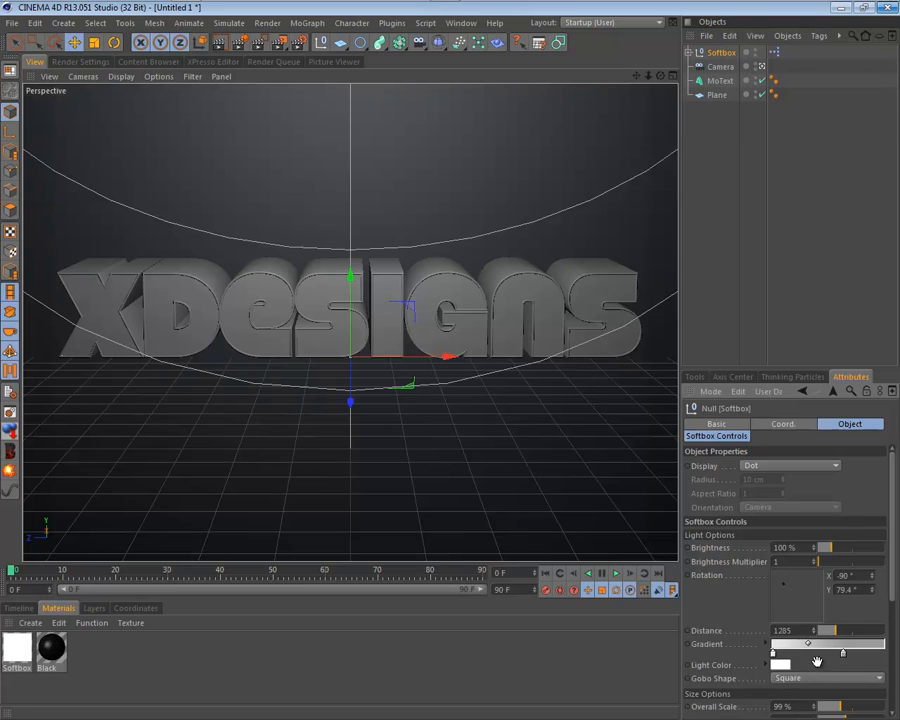
scroll(812, 600, "down", 4)
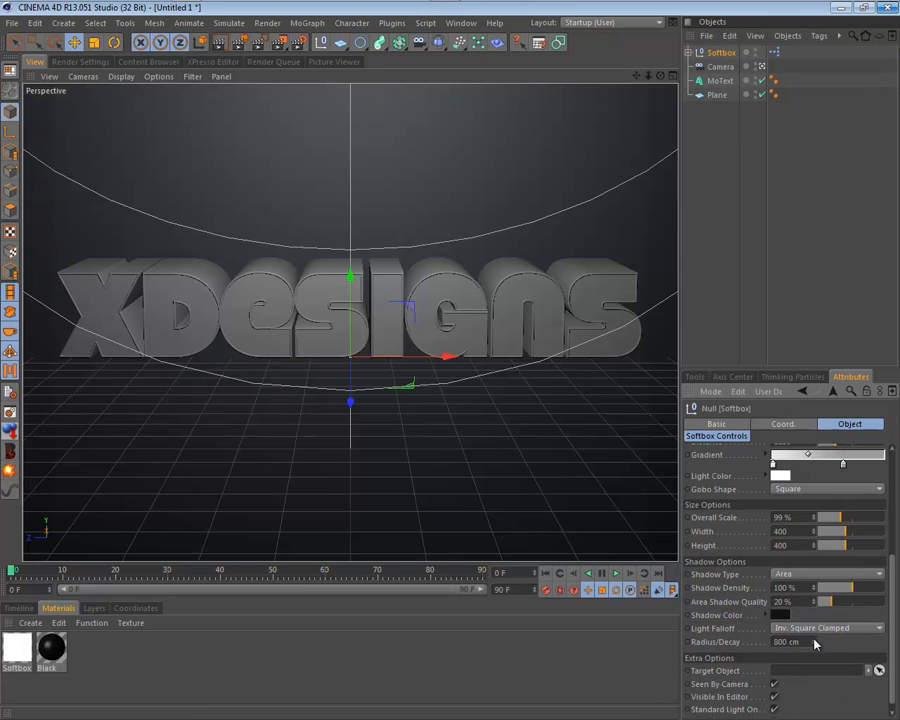
mouse_move(815, 644)
left_mouse_down()
mouse_move(815, 615)
mouse_move(815, 647)
left_mouse_up()
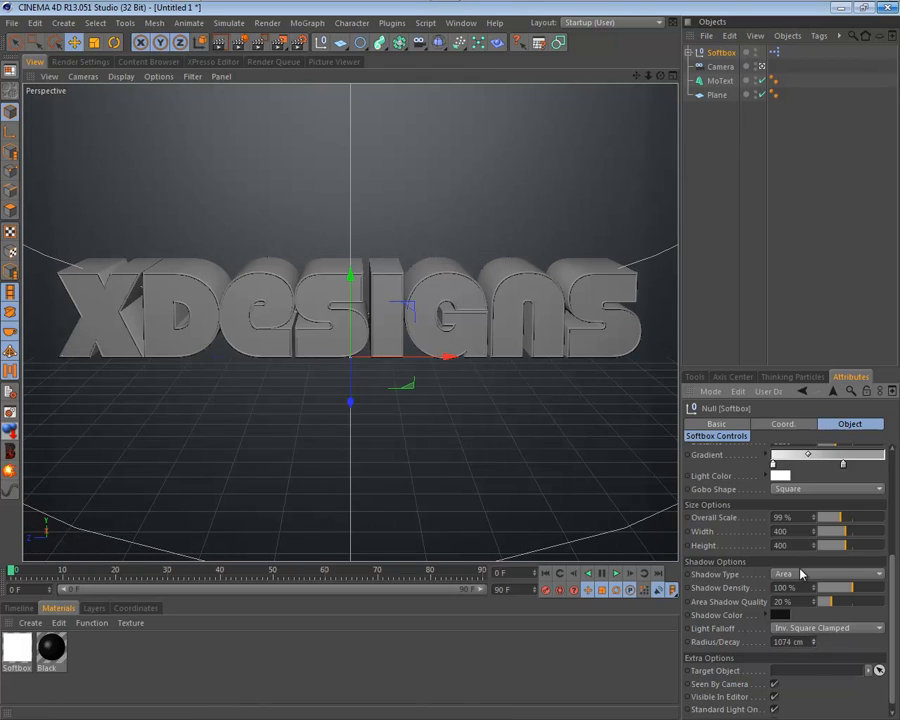
Set the softbox's shadows to Shadow Maps (Soft) with 20% density and 100% area shadow quality, and render the view as a check
left_click(801, 573)
left_click(818, 605)
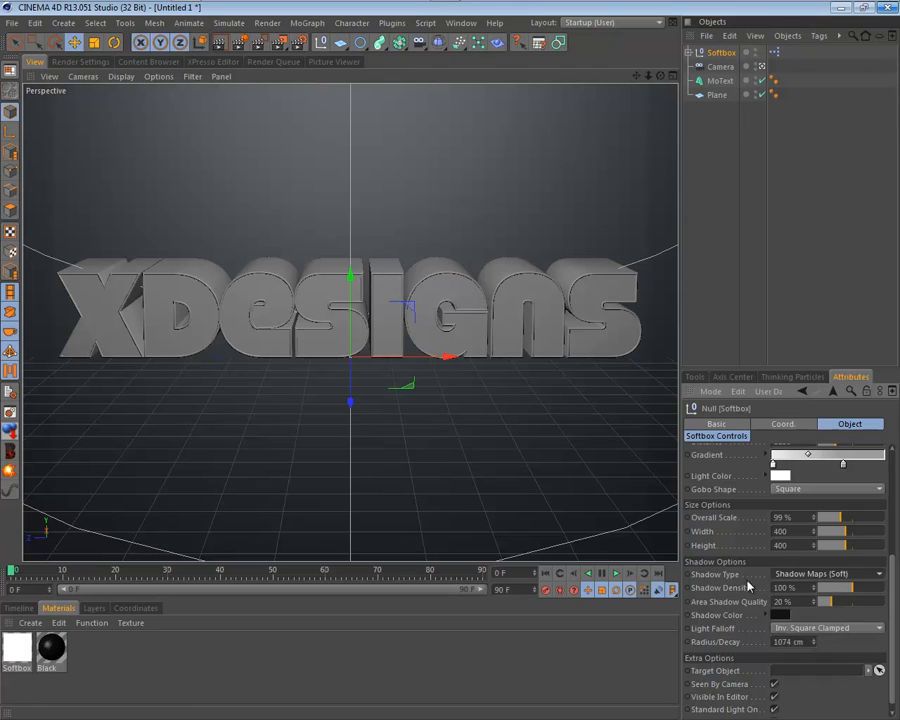
double_click(790, 588)
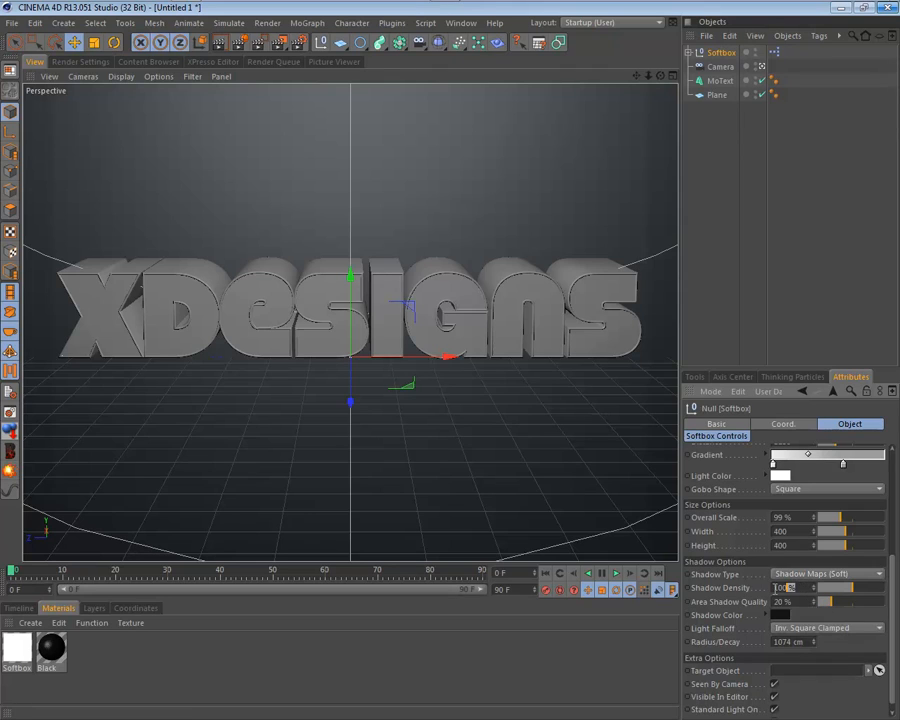
type("20")
double_click(788, 602)
type("100")
key("Return")
scroll(845, 700, "up", 3)
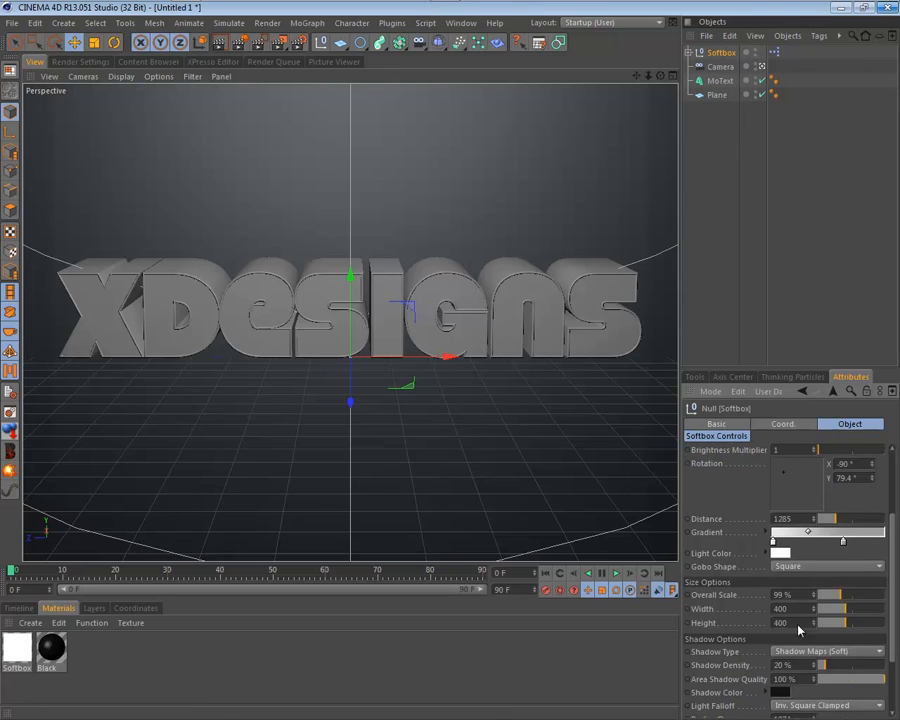
left_click(219, 44)
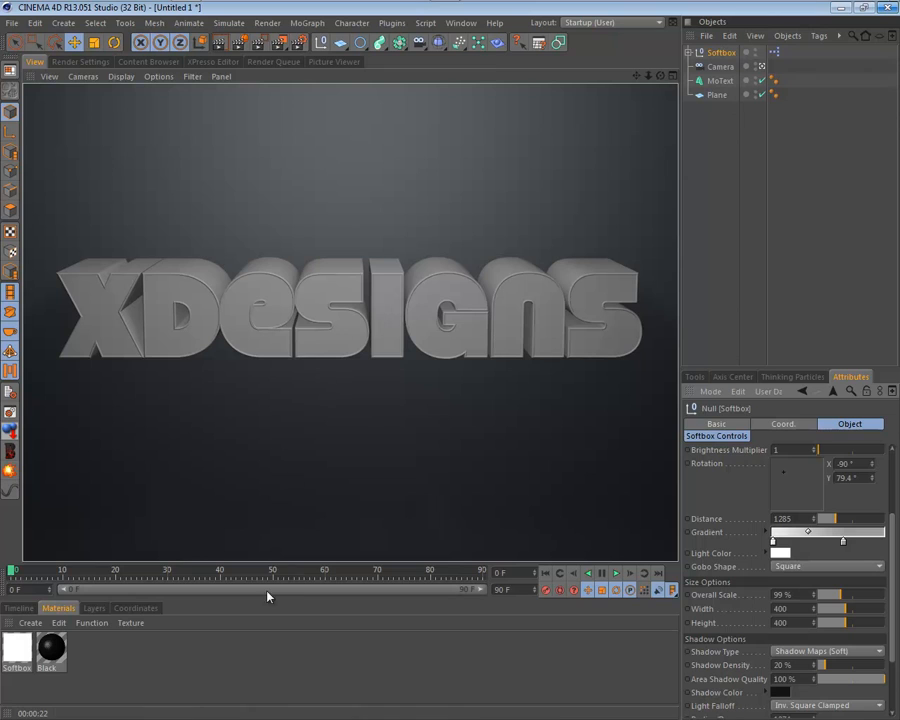
Create a new material for the plane, set its preview to Plane and disable its specular channel
left_click(719, 80)
left_click(714, 95)
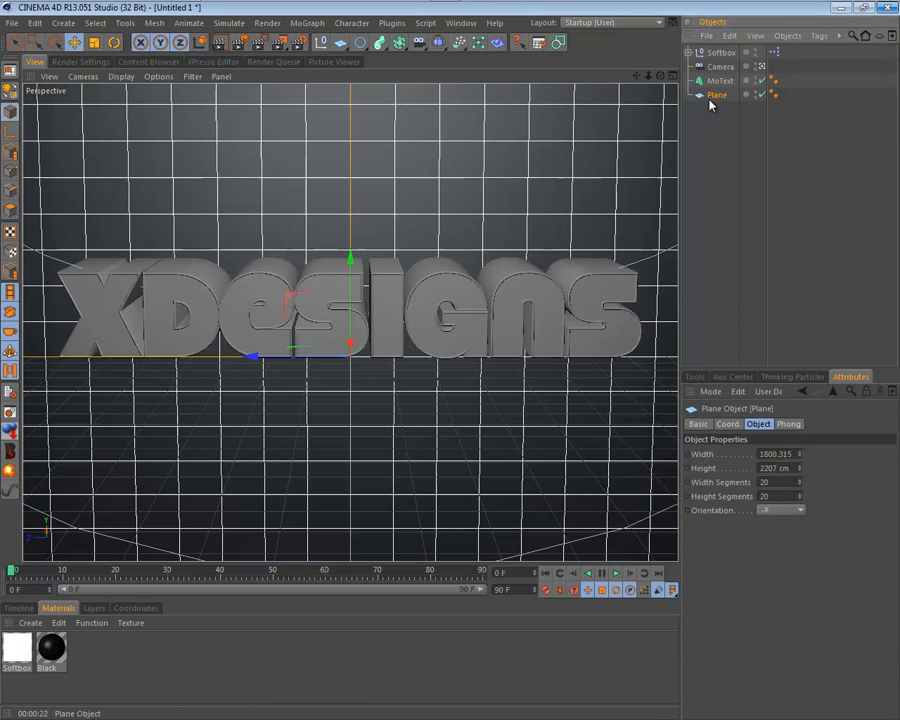
double_click(160, 657)
double_click(16, 651)
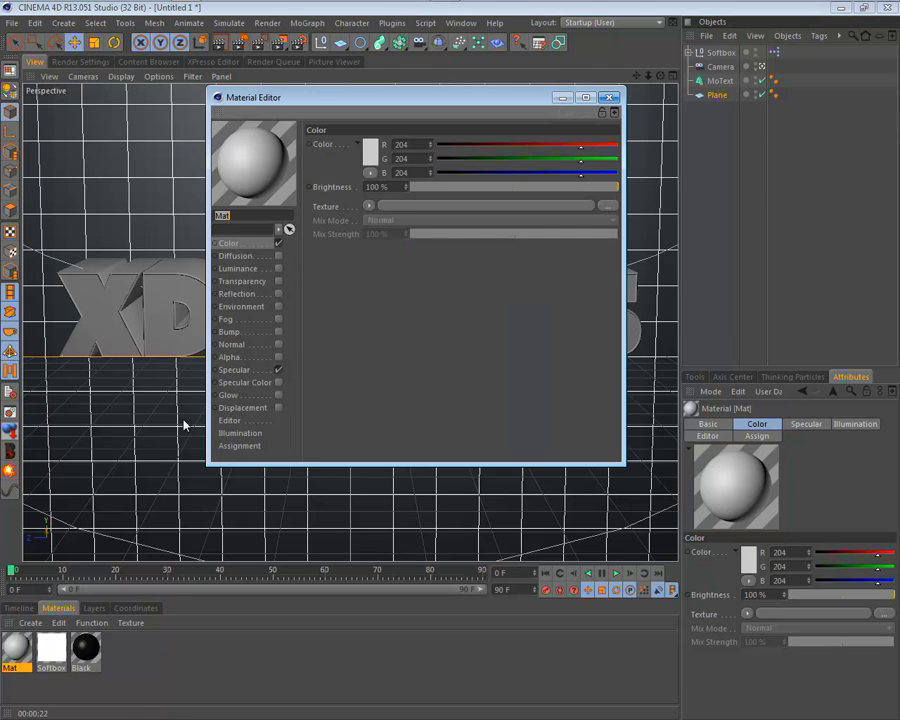
right_click(240, 145)
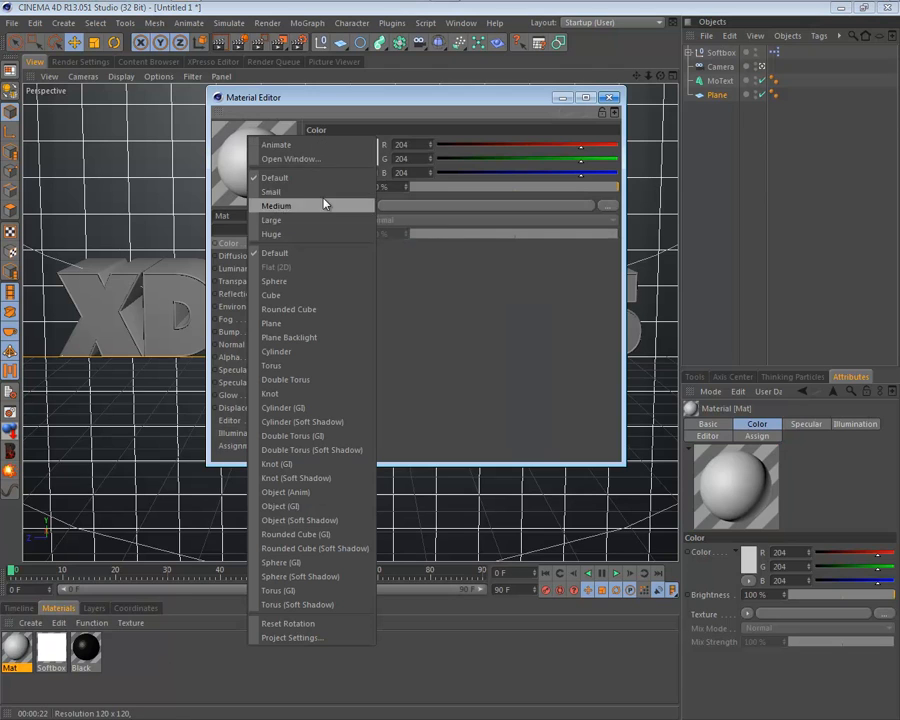
left_click(240, 157)
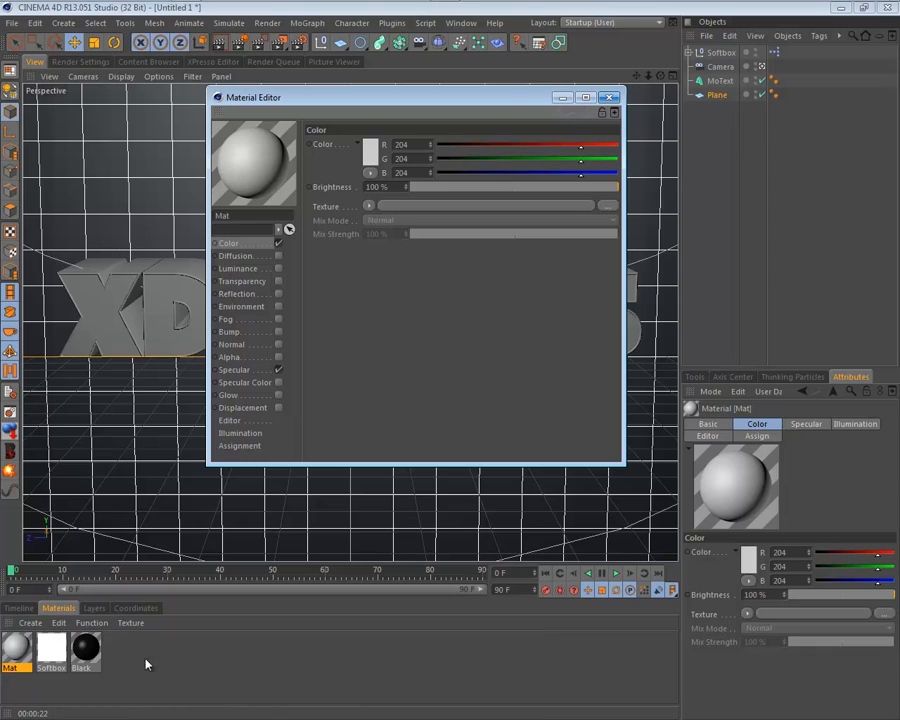
right_click(258, 150)
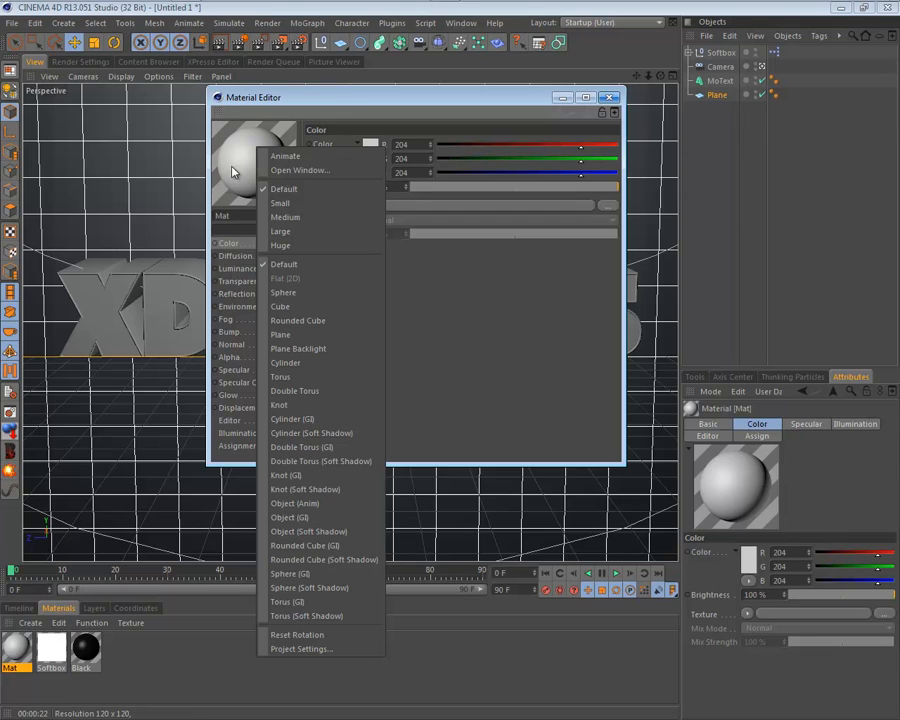
left_click(278, 335)
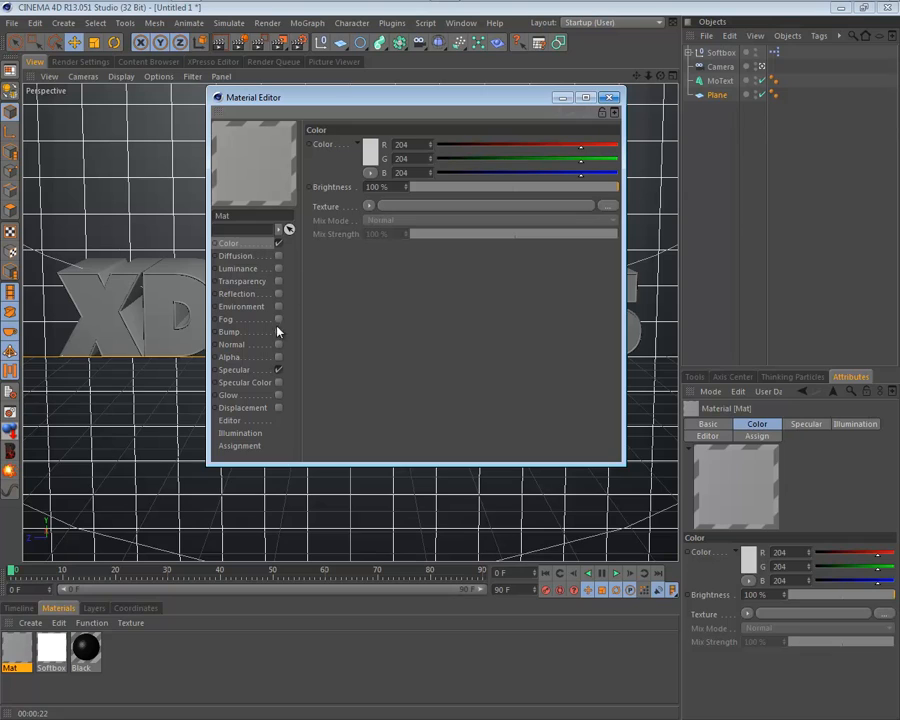
left_click(278, 372)
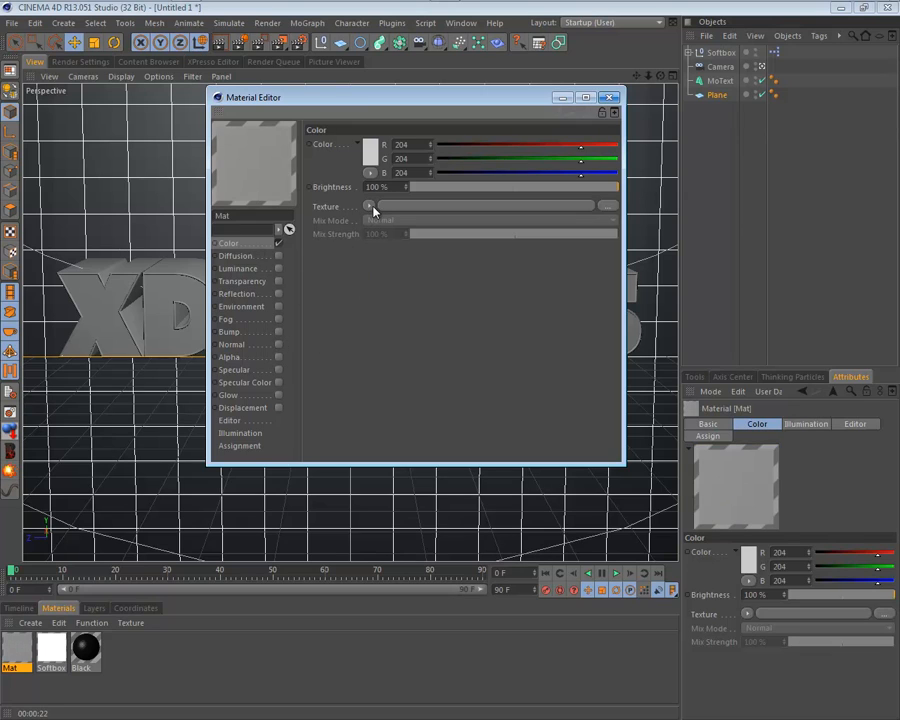
Load a Gradient shader into the new material's color texture and set its type to 2D - Circular
left_click(370, 206)
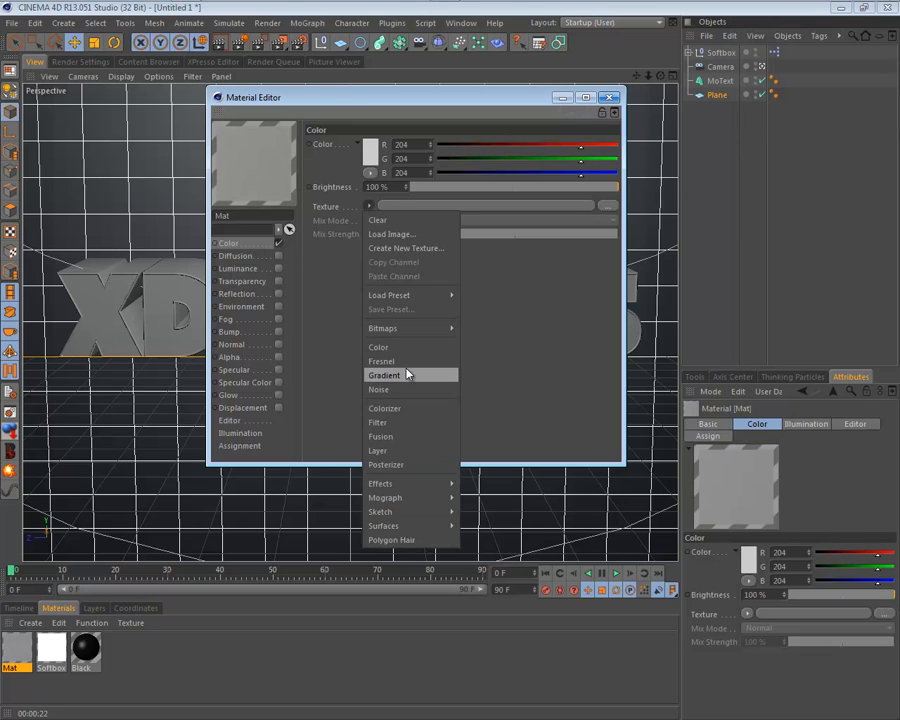
left_click(403, 385)
left_click(385, 228)
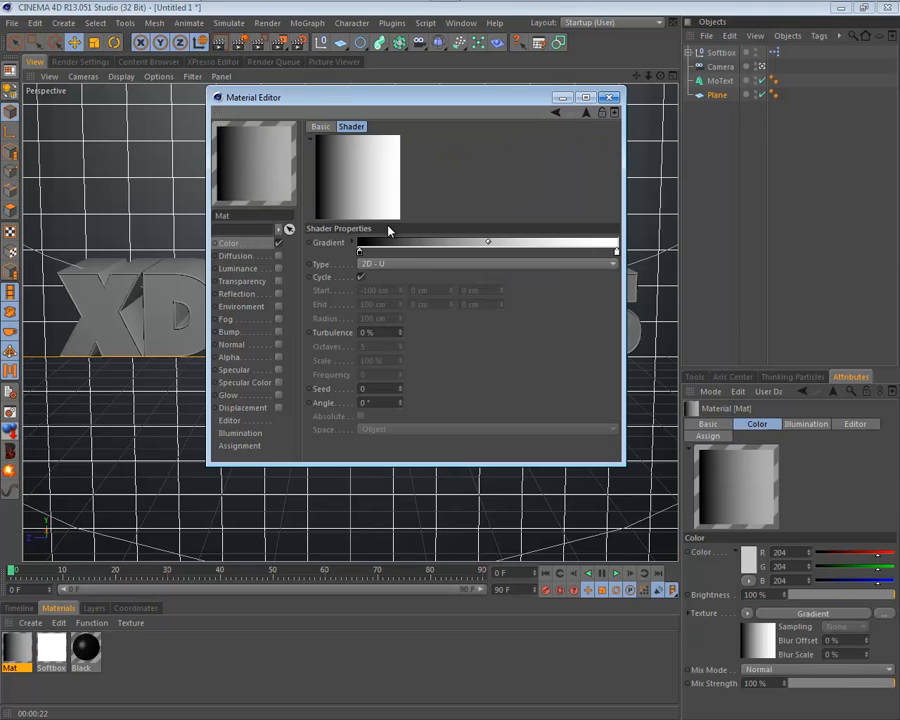
left_click(402, 264)
left_click(396, 262)
left_click(398, 263)
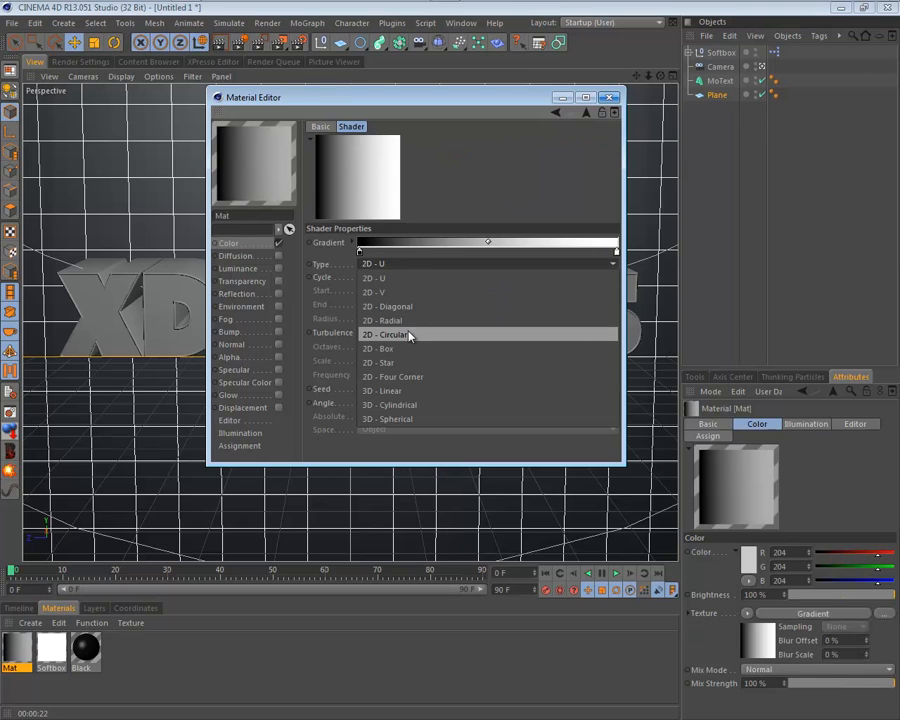
left_click(410, 335)
Run the gradient from white to light grey with the end knot moved slightly inward, and apply the material to the Plane
left_click(360, 252)
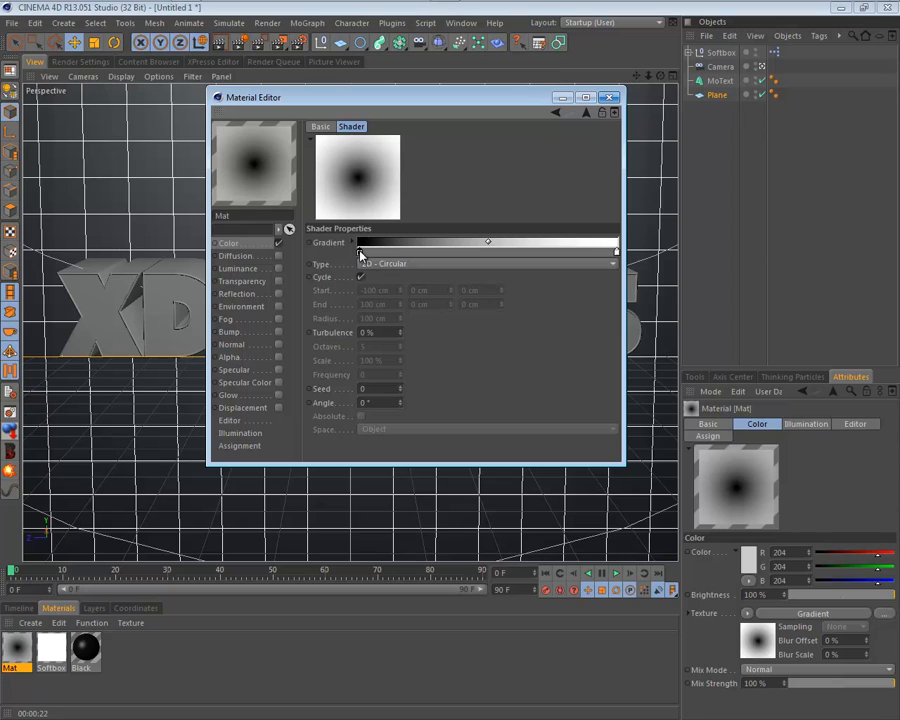
double_click(360, 252)
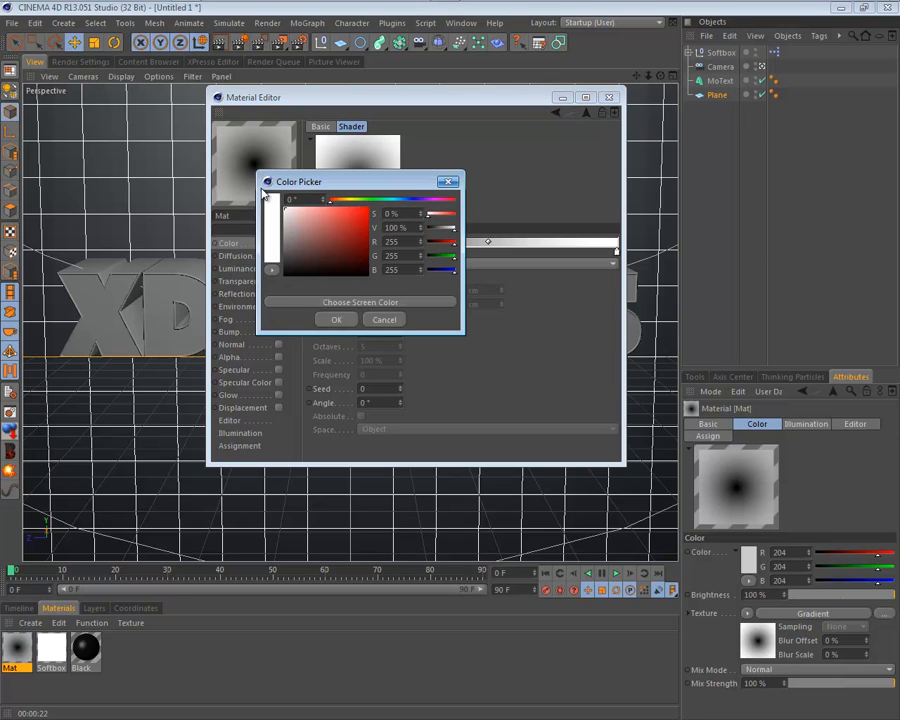
left_click(340, 316)
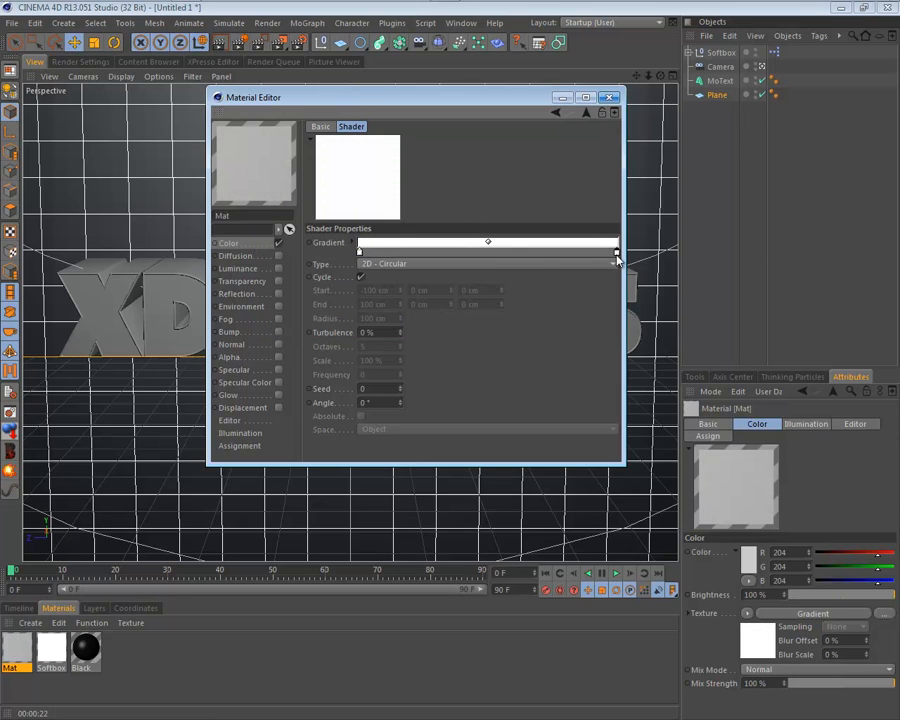
double_click(616, 251)
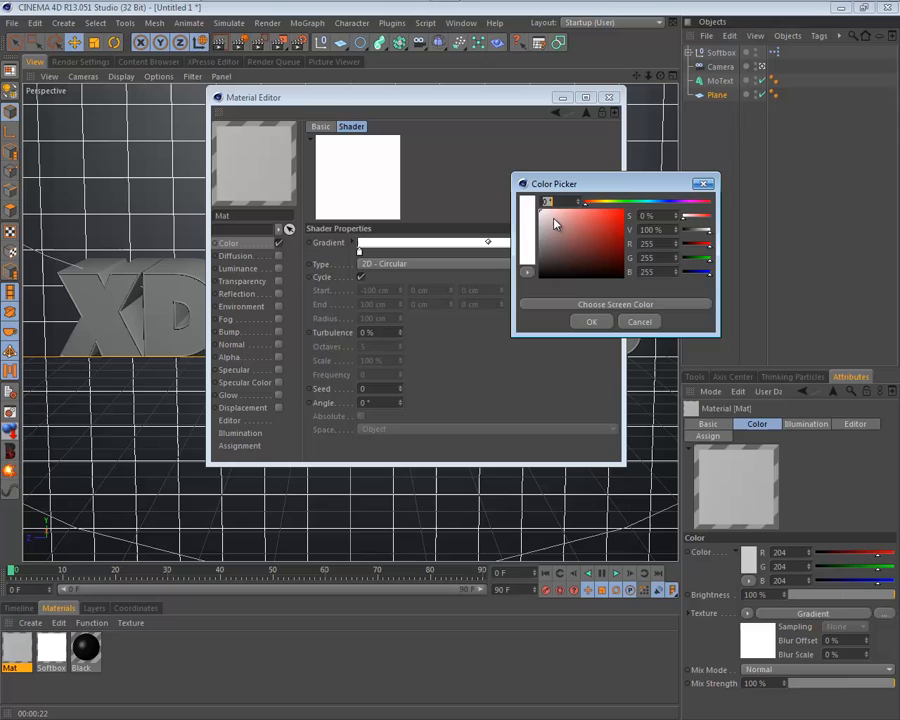
left_click(592, 319)
left_click_drag(617, 258, 588, 258)
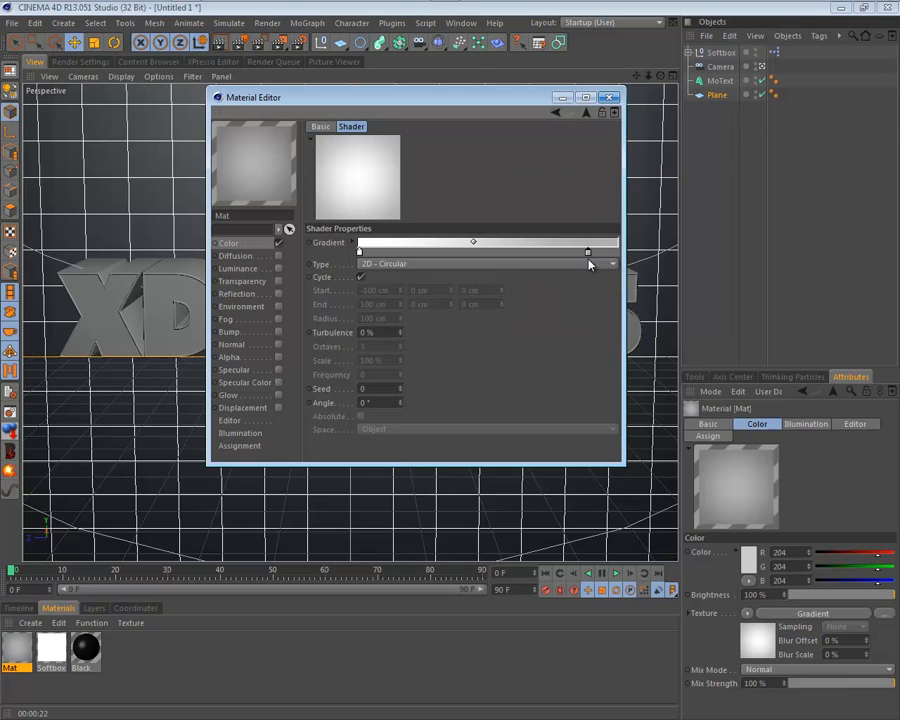
left_click_drag(346, 191, 720, 95)
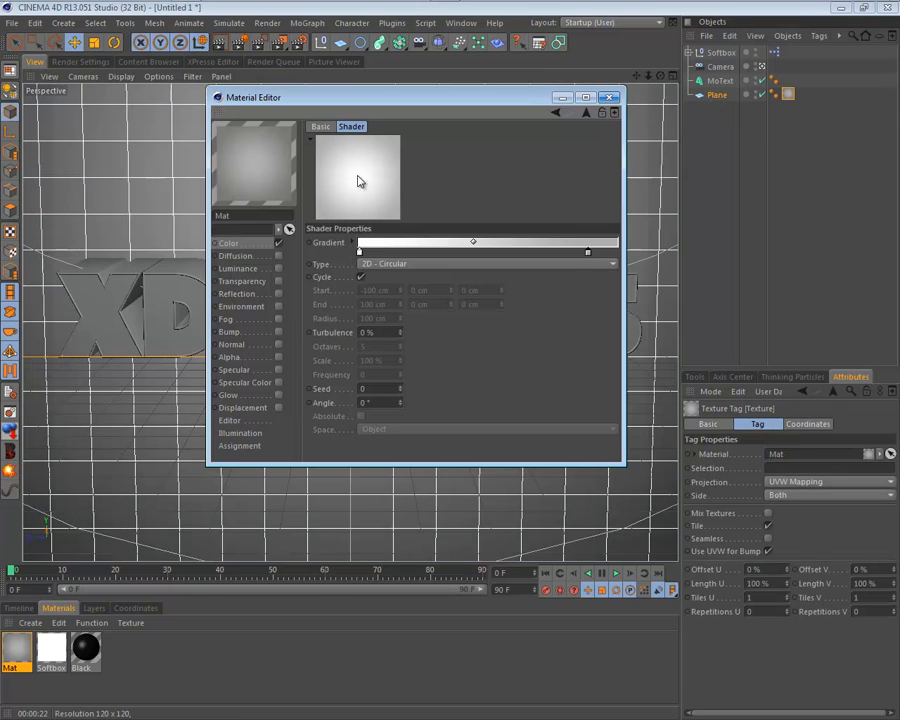
Enable the material's luminance channel and copy the color channel's gradient texture into it
left_click(272, 242)
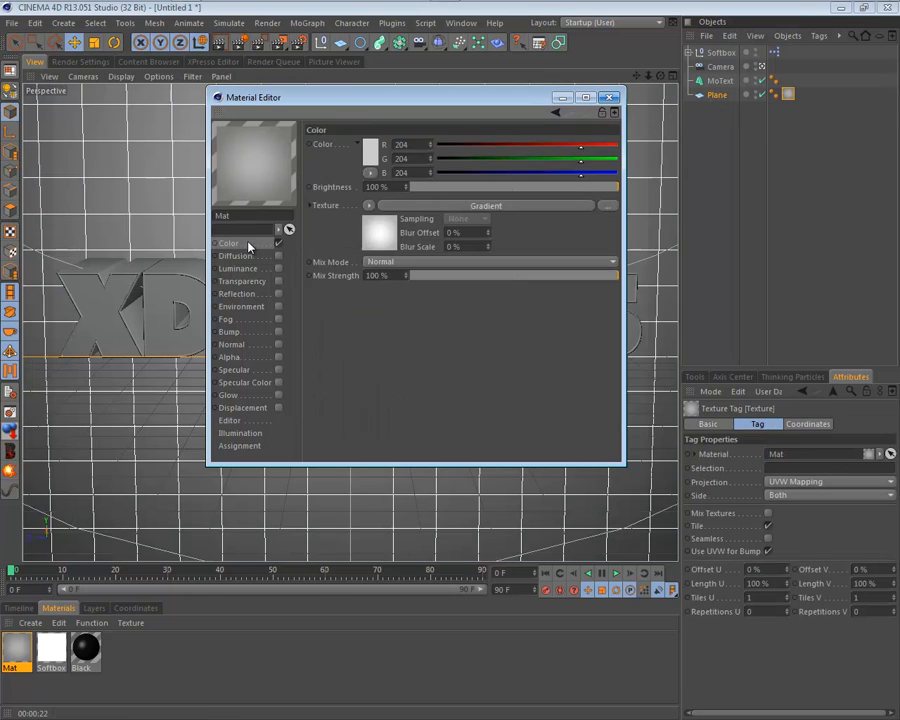
right_click(335, 206)
left_click(365, 247)
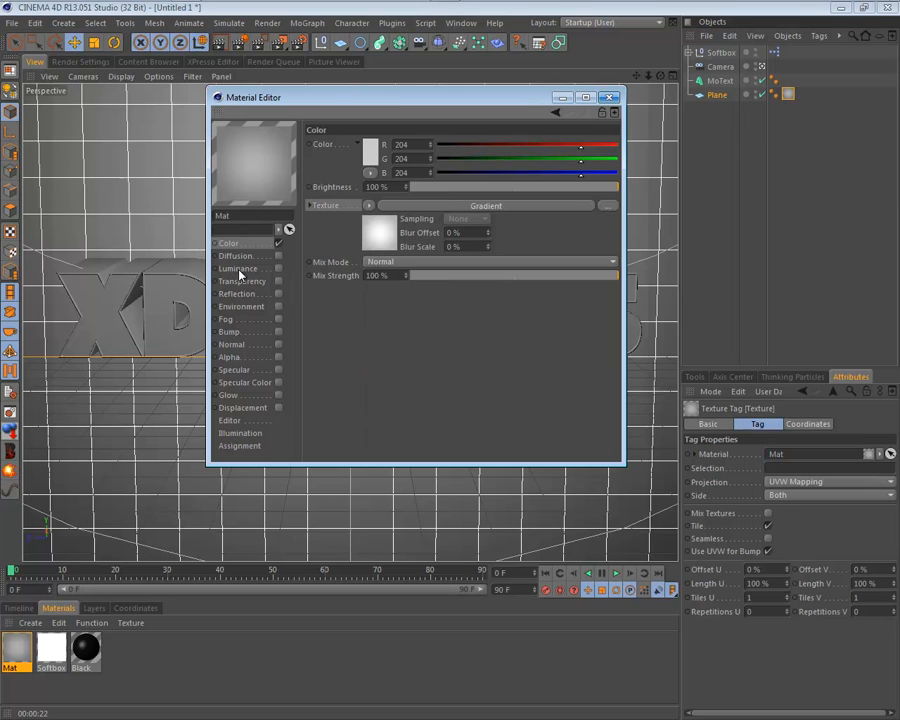
left_click(278, 268)
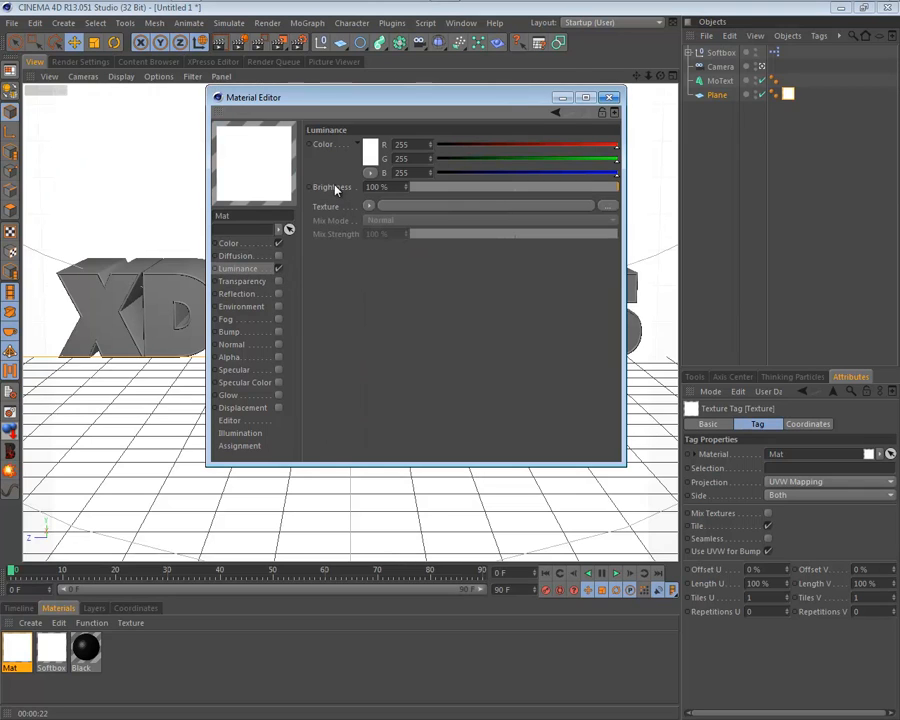
right_click(328, 189)
left_click(321, 206)
right_click(322, 207)
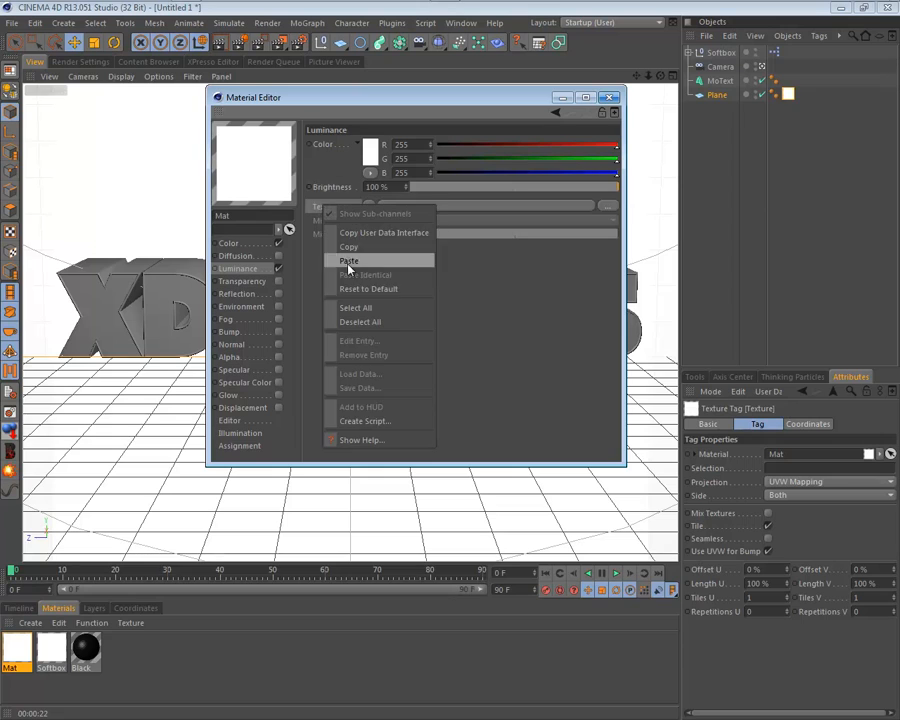
left_click(359, 261)
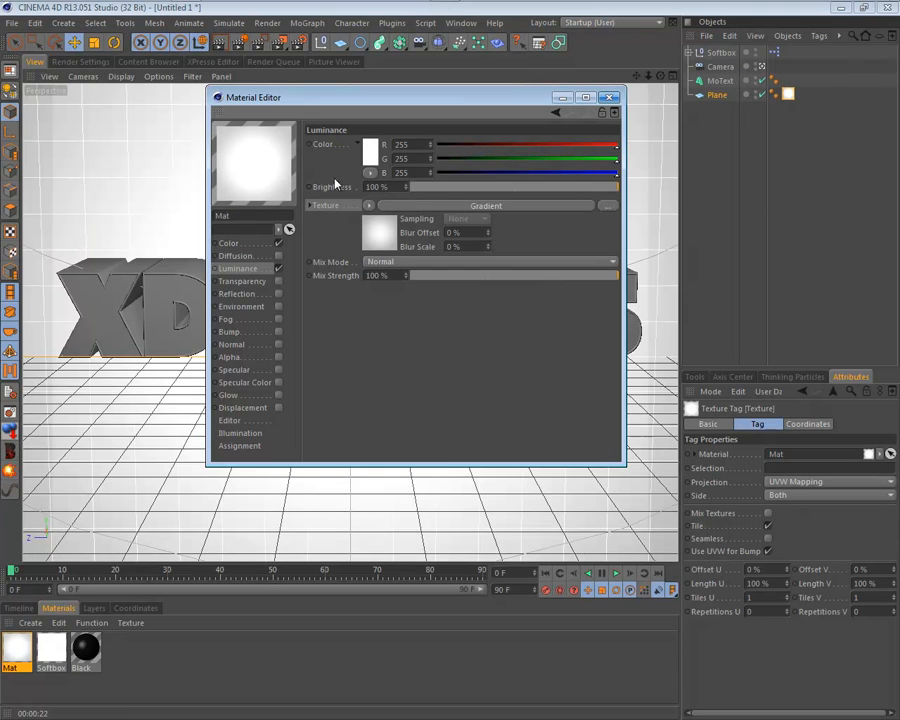
Set the material's luminance brightness to 30% and render the view as a check
left_click_drag(397, 186, 340, 186)
left_click(255, 246)
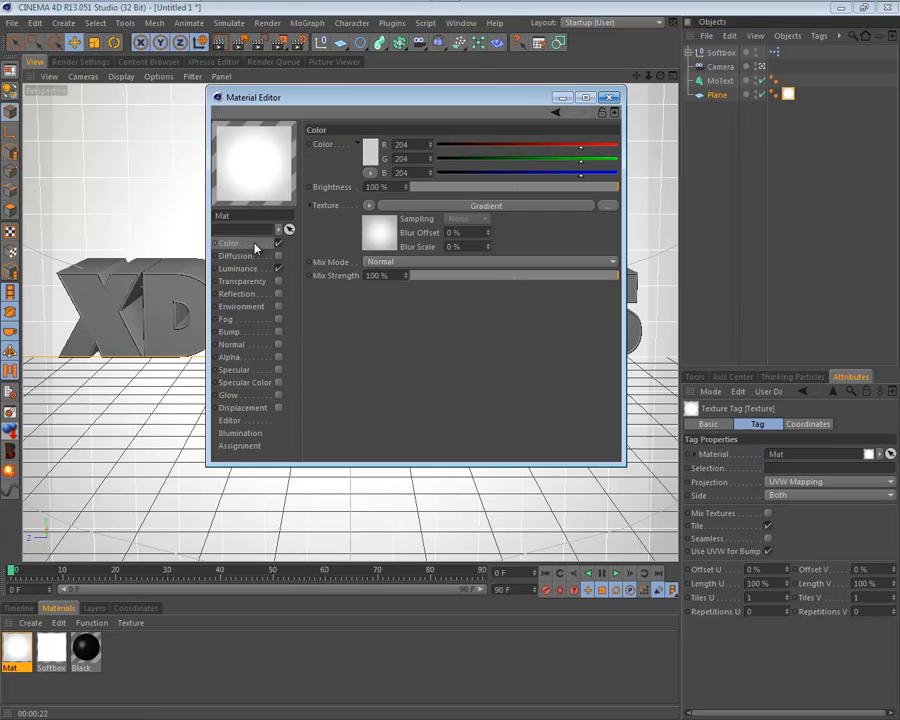
right_click(330, 217)
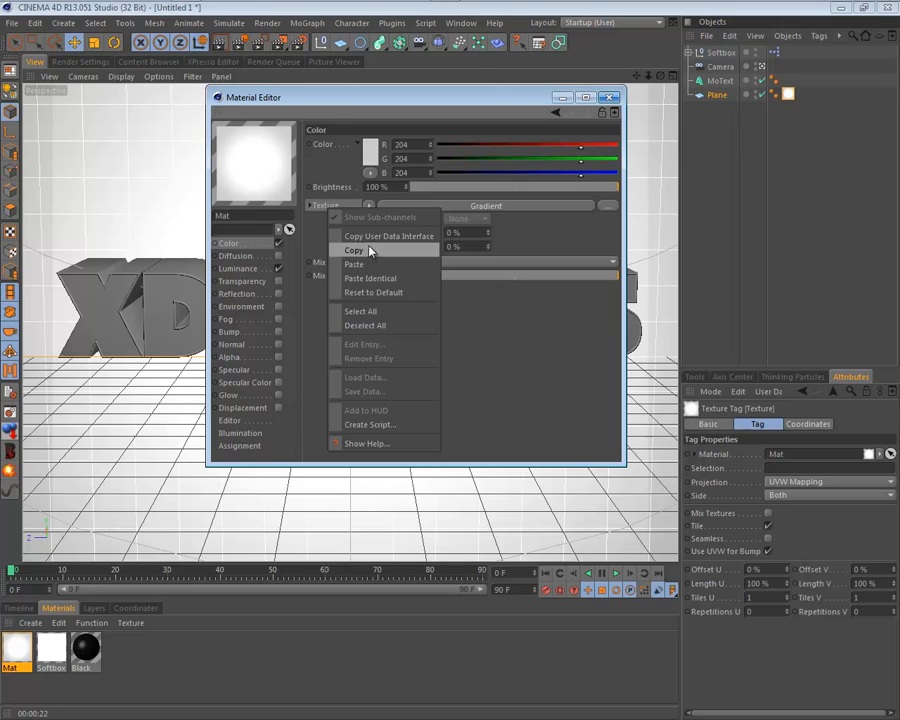
left_click(240, 269)
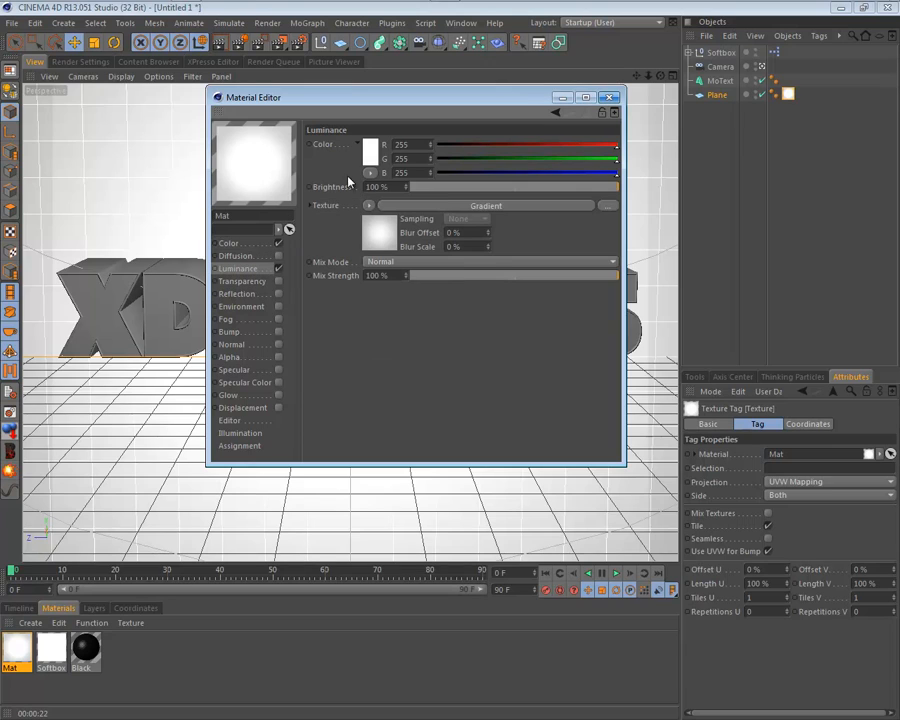
left_click_drag(395, 187, 363, 192)
type("30")
key("Return")
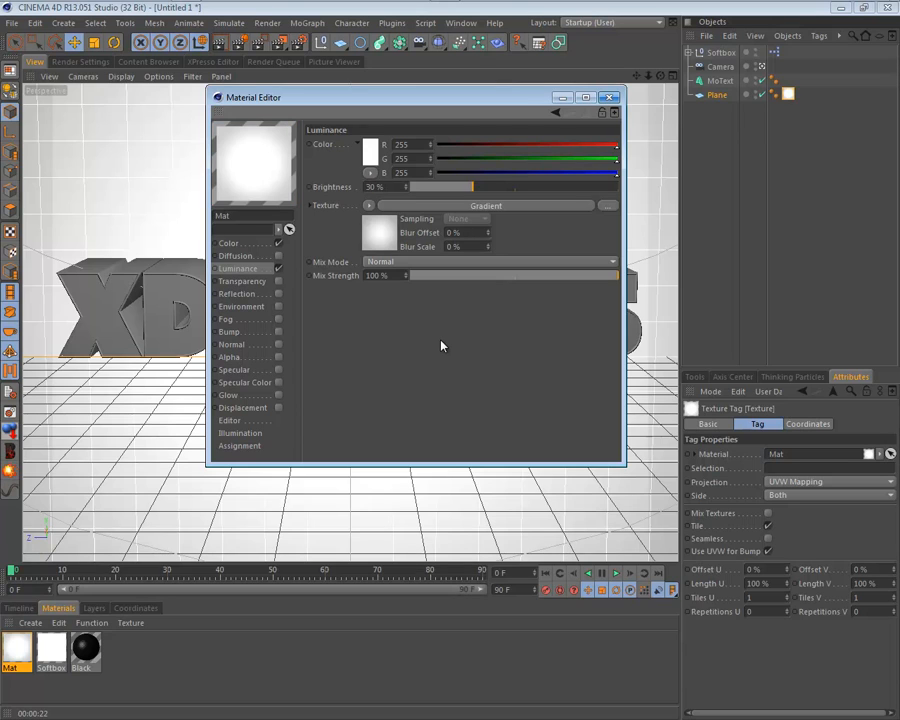
left_click(609, 97)
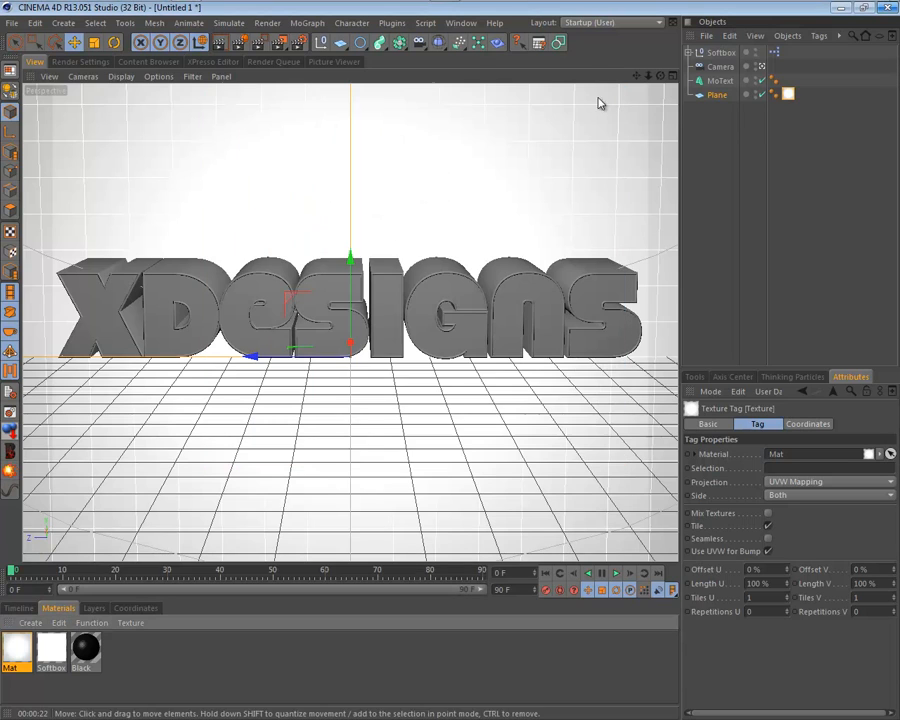
left_click(222, 44)
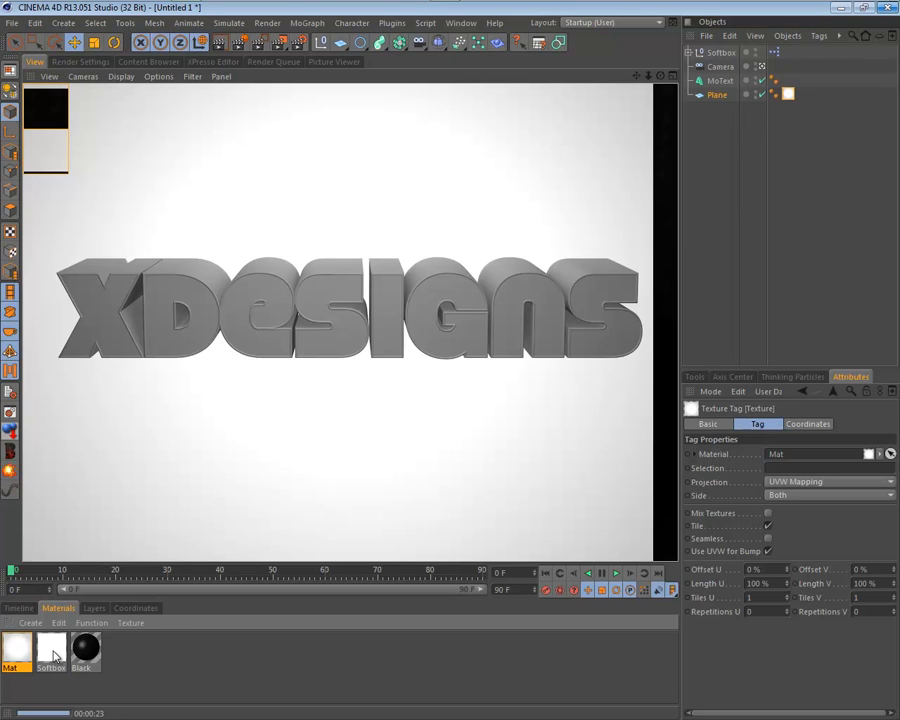
Examine the Softbox texture material's luminance gradient and its alpha channel settings
double_click(55, 656)
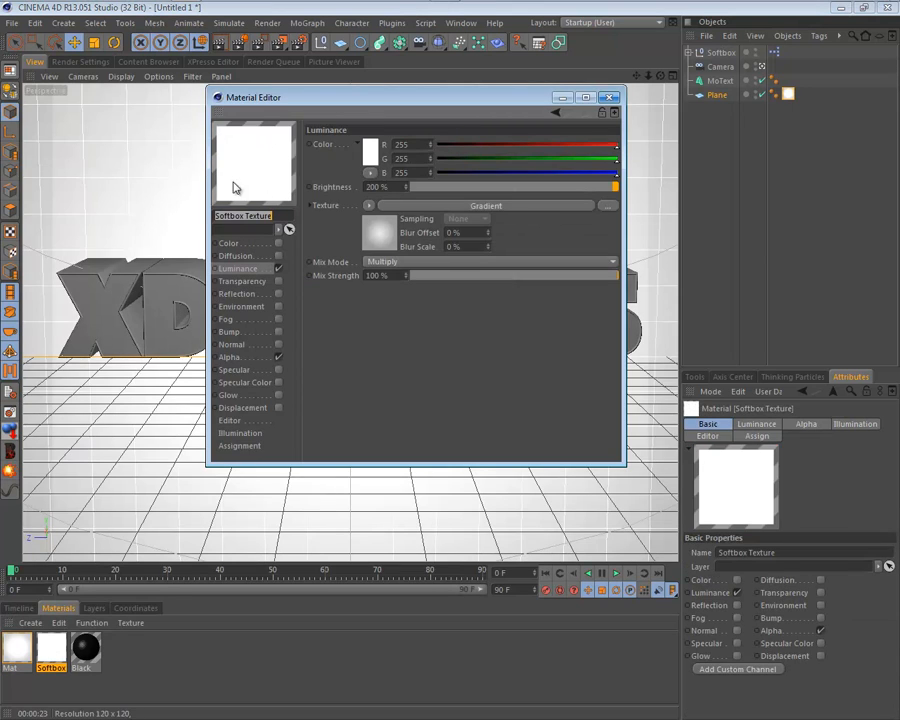
left_click(333, 299)
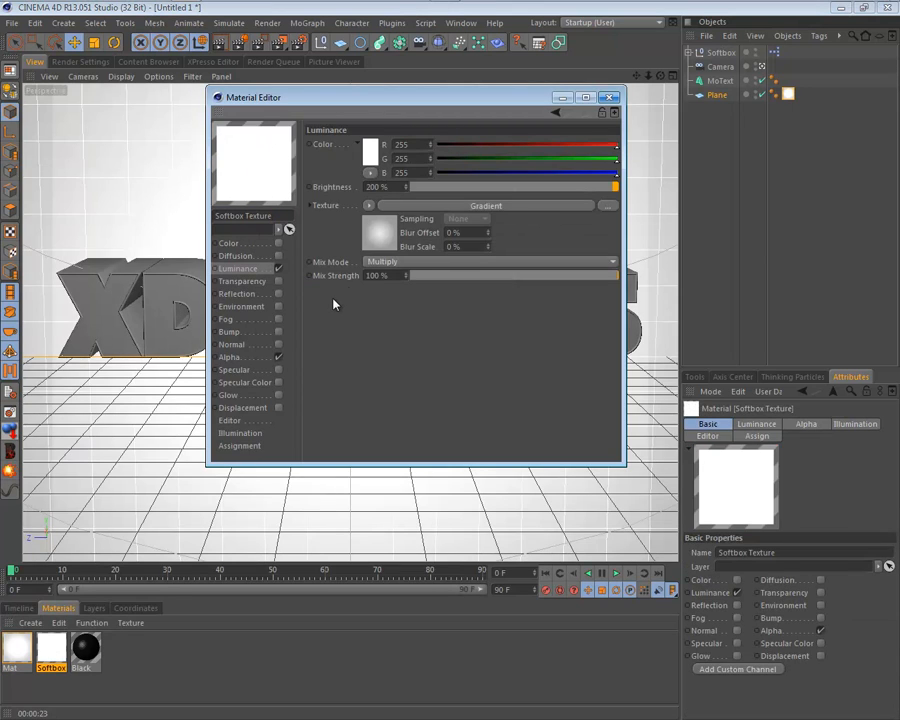
left_click(376, 240)
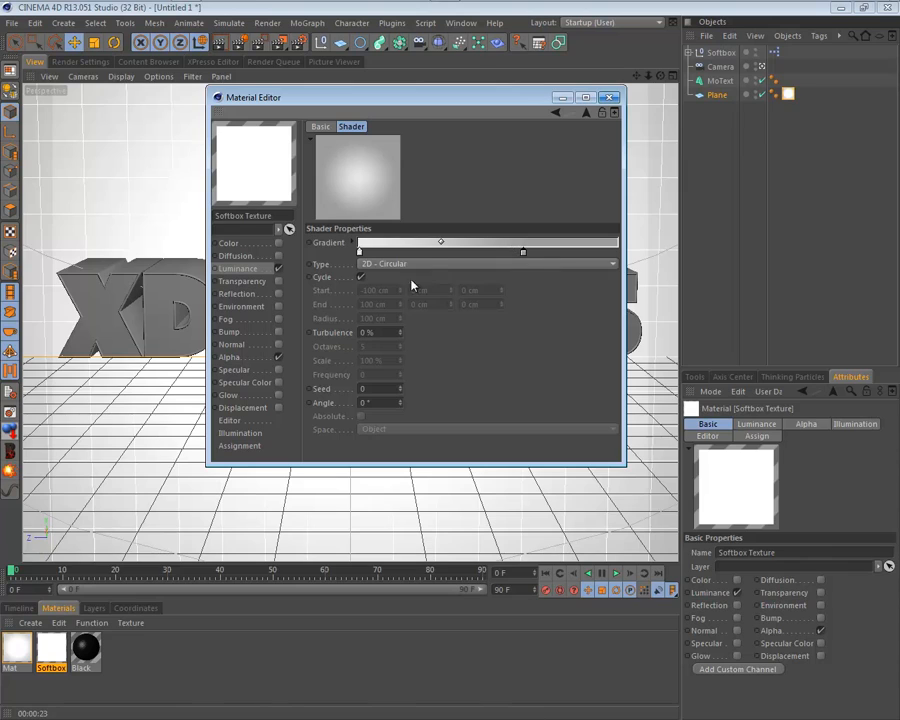
left_click(265, 356)
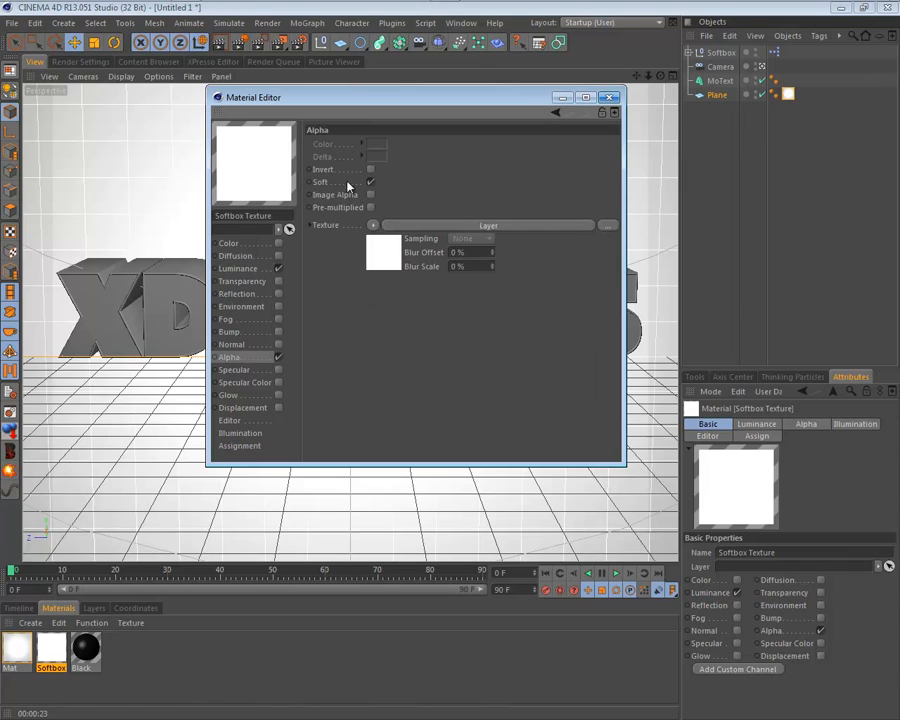
left_click(616, 98)
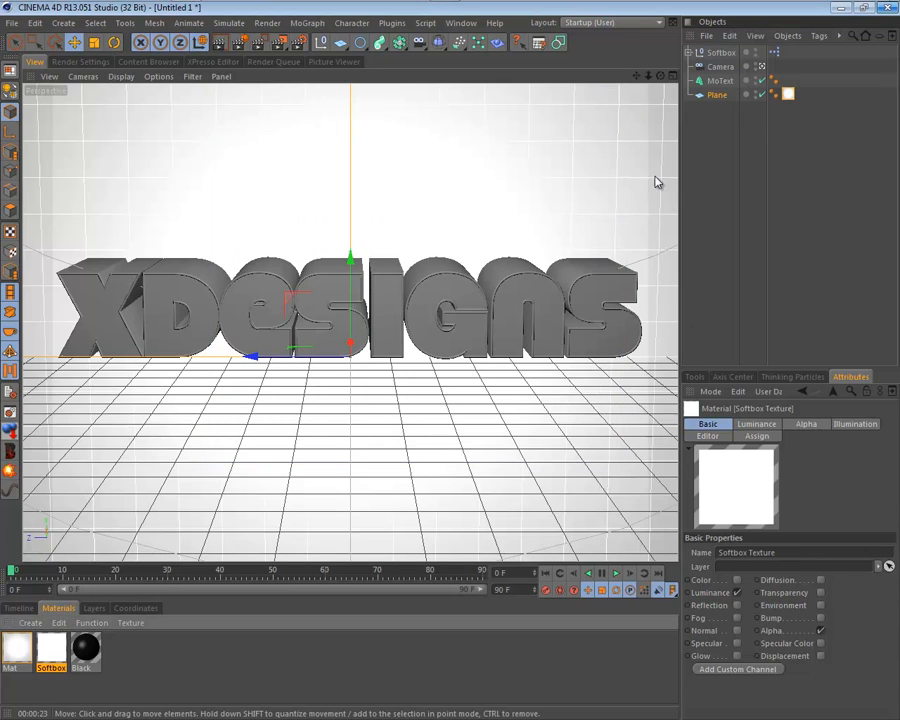
Create a new material for the MoText with a Gradient shader in its color texture, set to type 2D - V
left_click(719, 80)
double_click(216, 677)
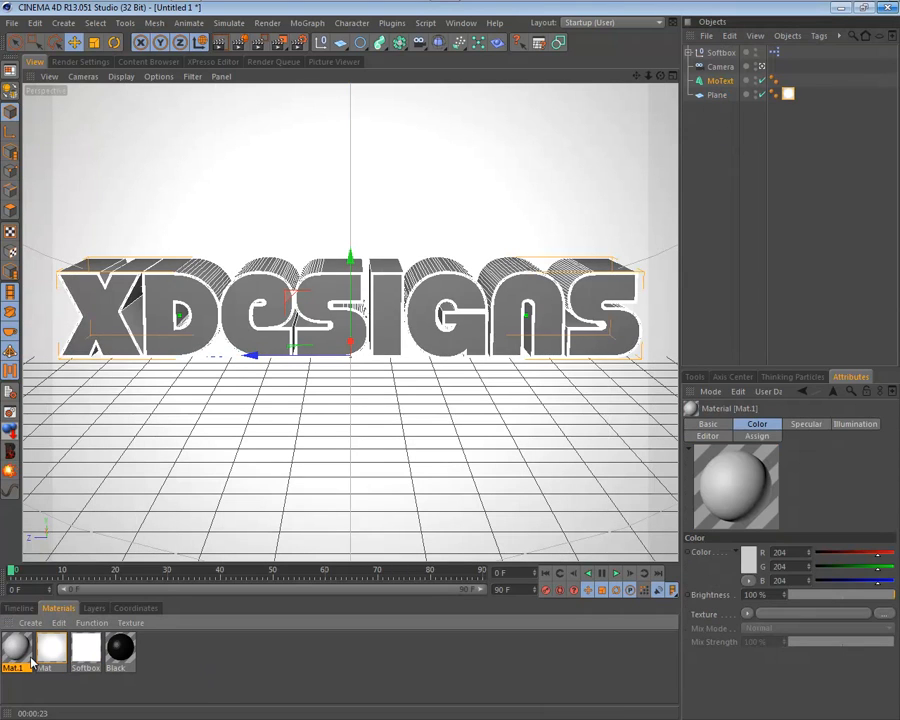
double_click(12, 652)
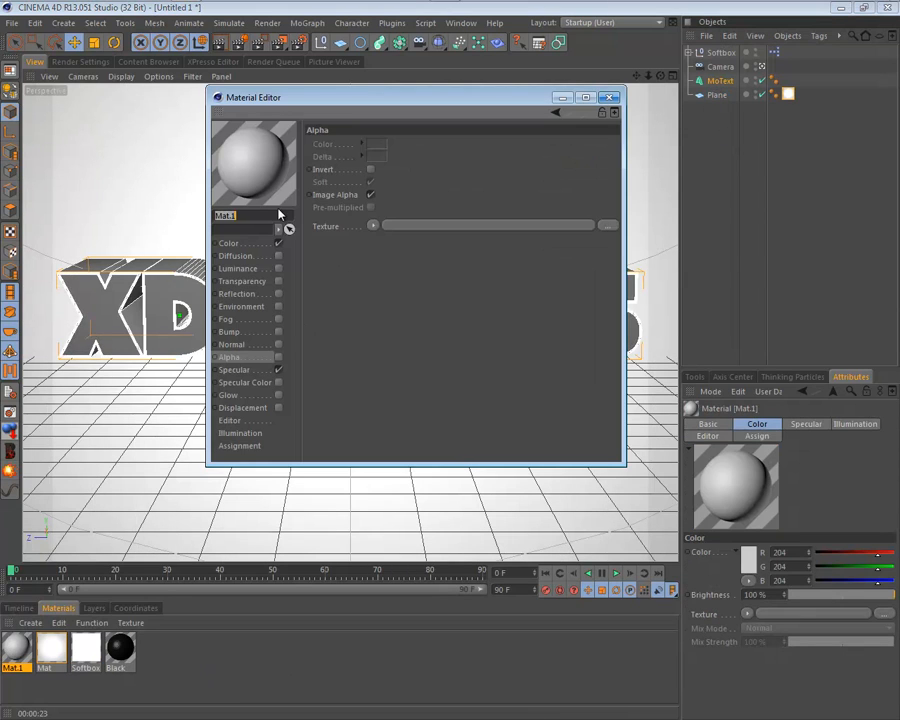
left_click(257, 246)
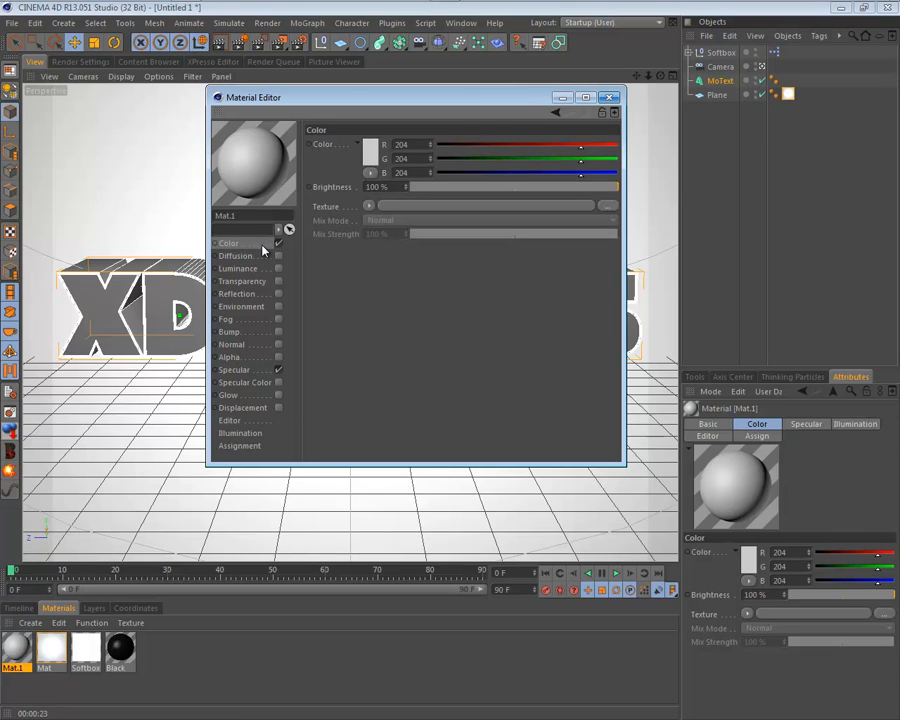
left_click(367, 206)
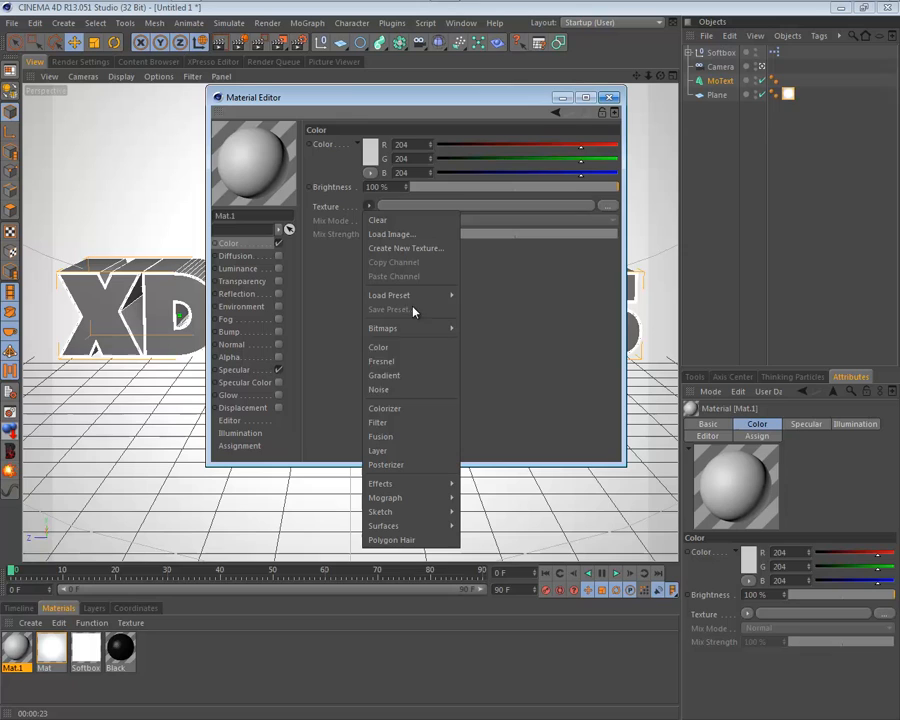
left_click(398, 378)
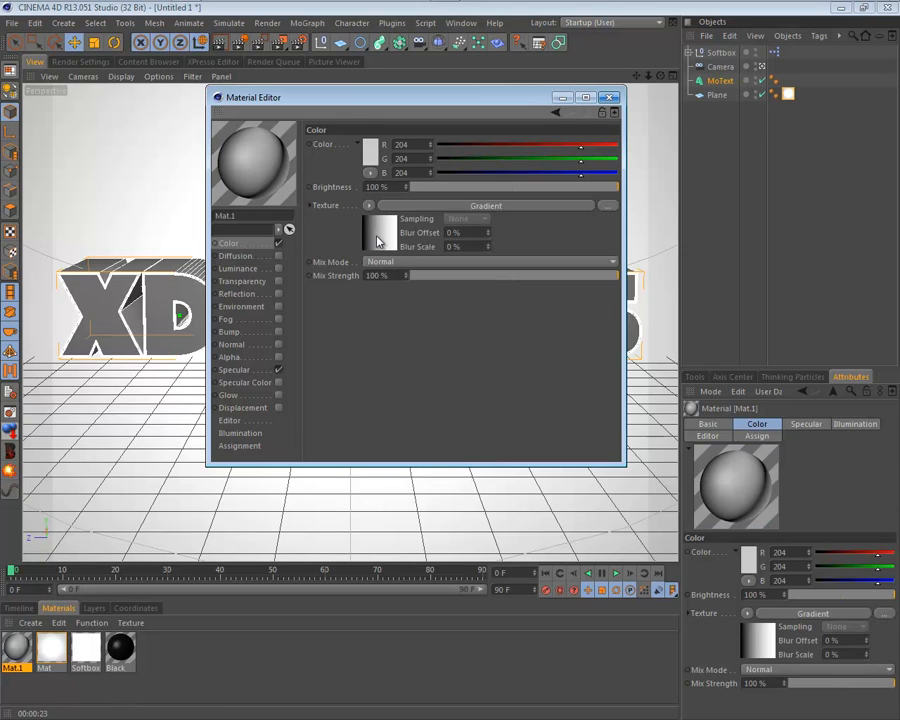
left_click(420, 200)
left_click(413, 264)
left_click(412, 293)
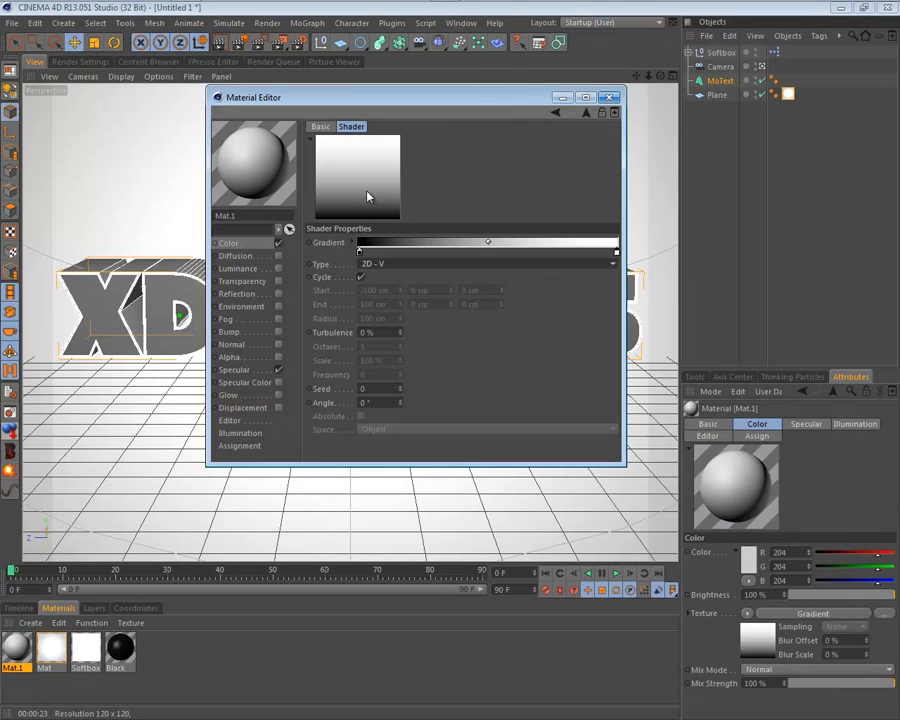
Run the gradient from orange to yellow (R 255, G 211, B 90) and apply the material to the MoText
double_click(360, 253)
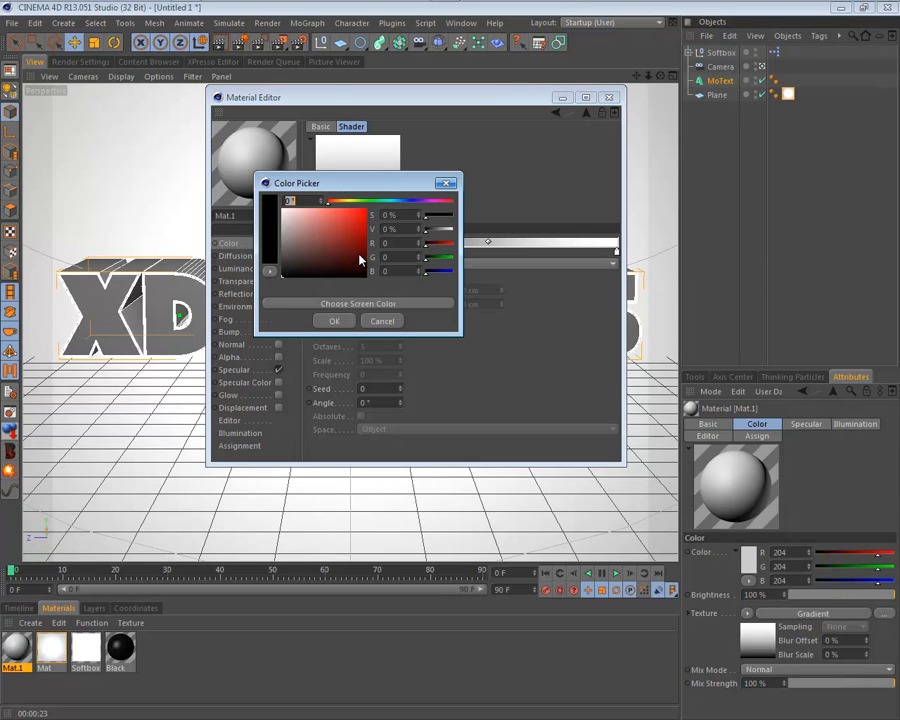
left_click_drag(307, 214, 346, 207)
left_click(334, 321)
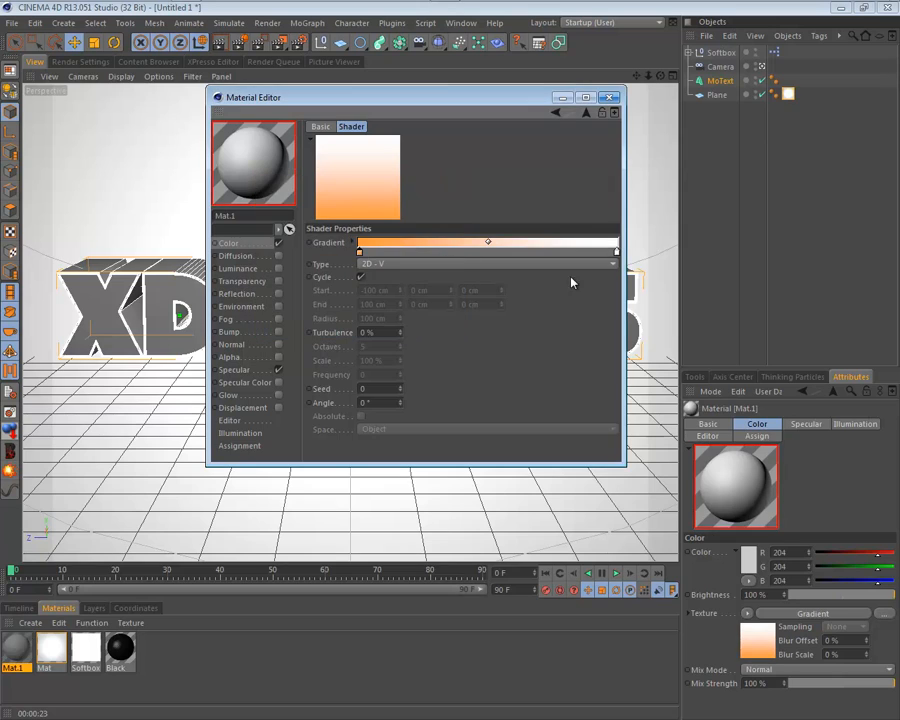
double_click(617, 254)
left_click_drag(558, 218, 601, 202)
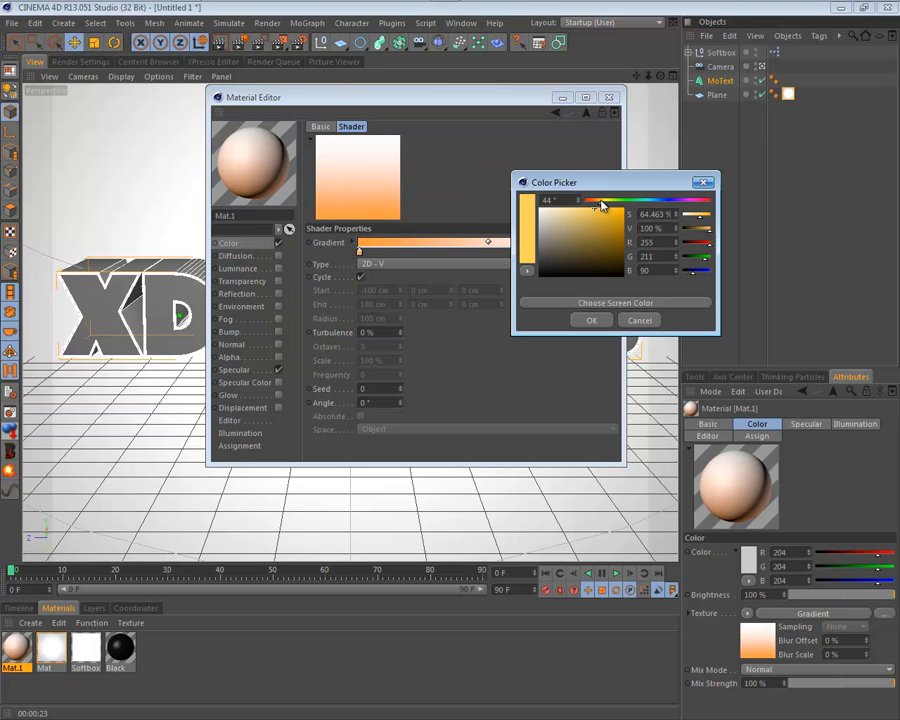
left_click(590, 320)
left_click_drag(222, 155, 776, 80)
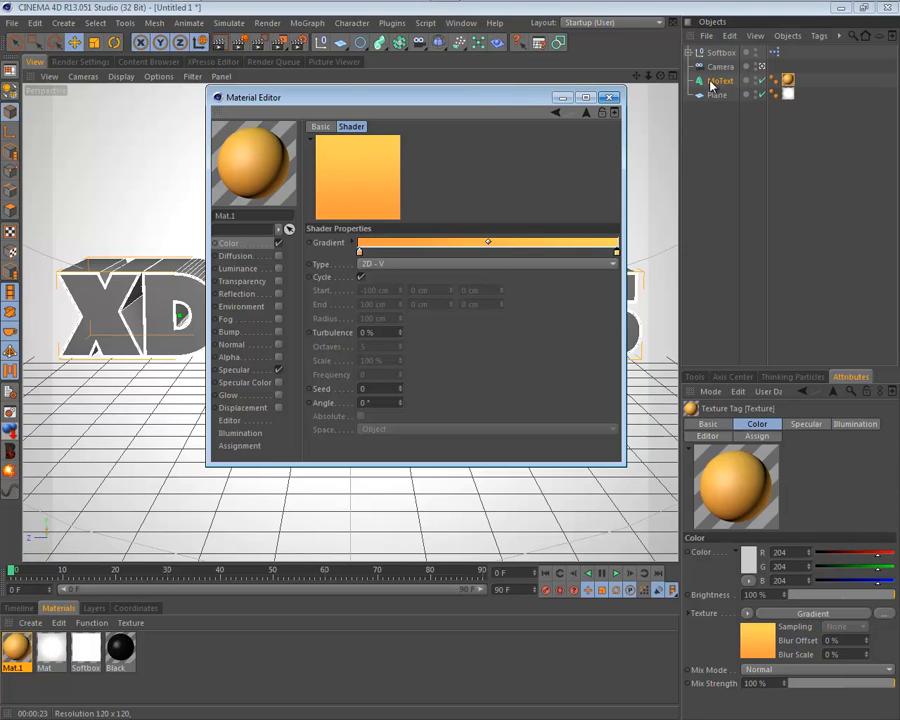
left_click(608, 97)
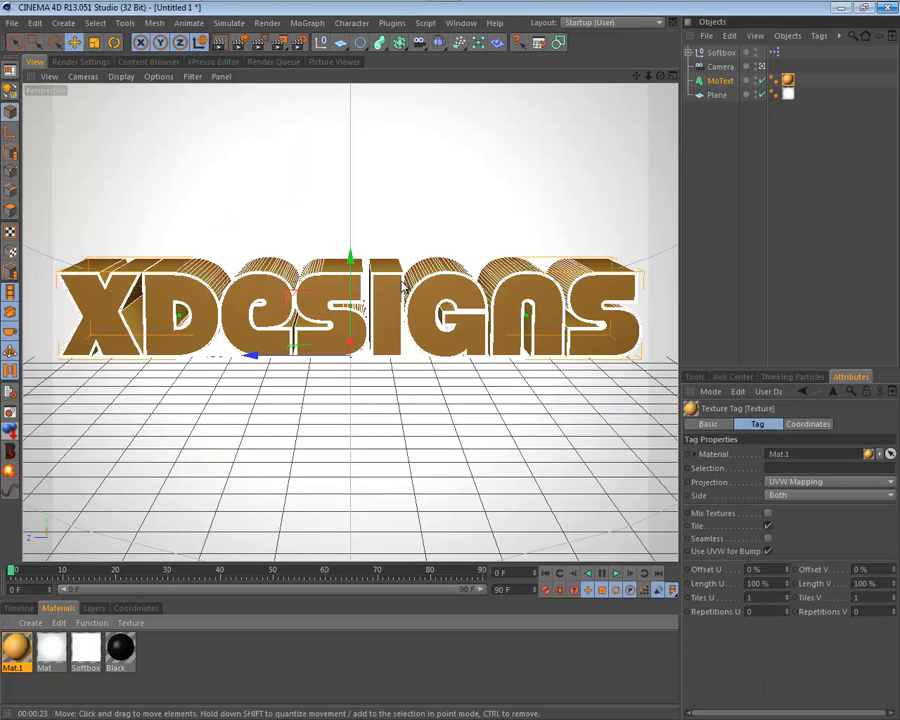
Enable the orange material's luminance channel and copy the color channel's gradient texture into it
double_click(15, 650)
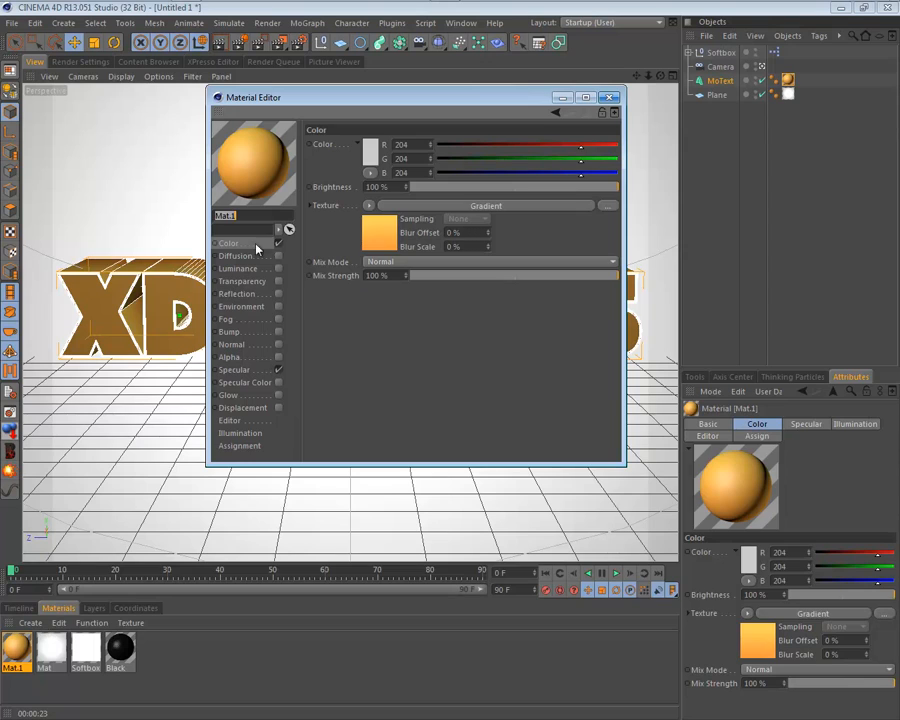
right_click(320, 205)
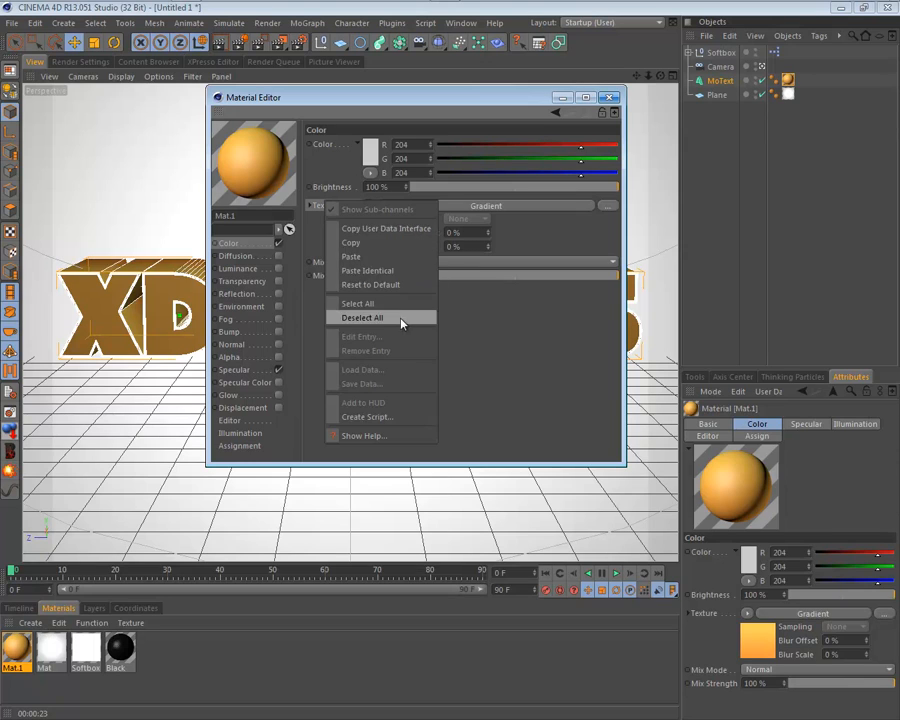
left_click(366, 242)
left_click(278, 268)
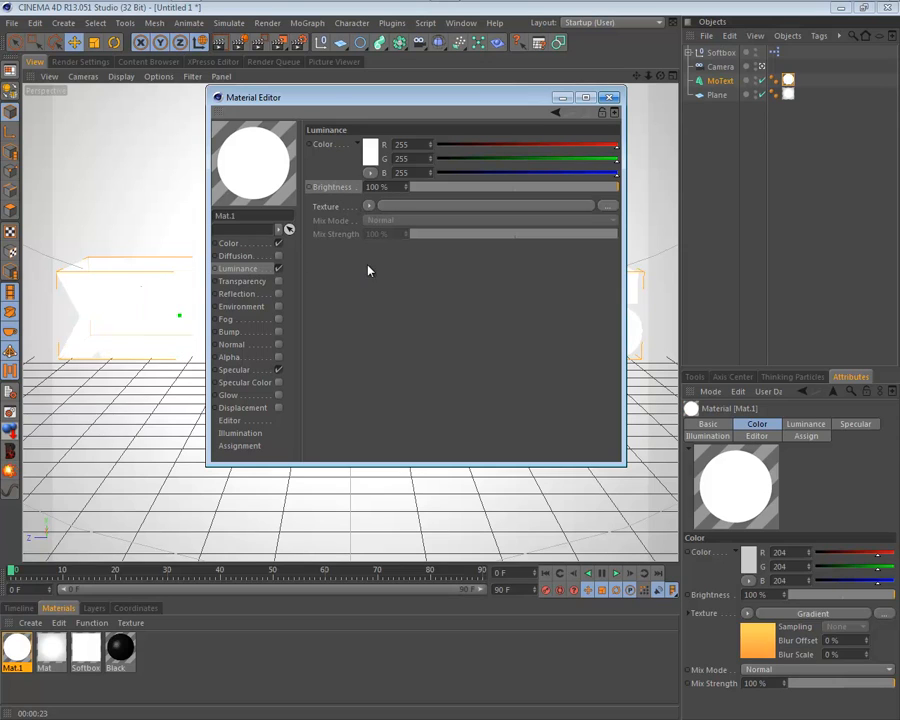
right_click(317, 190)
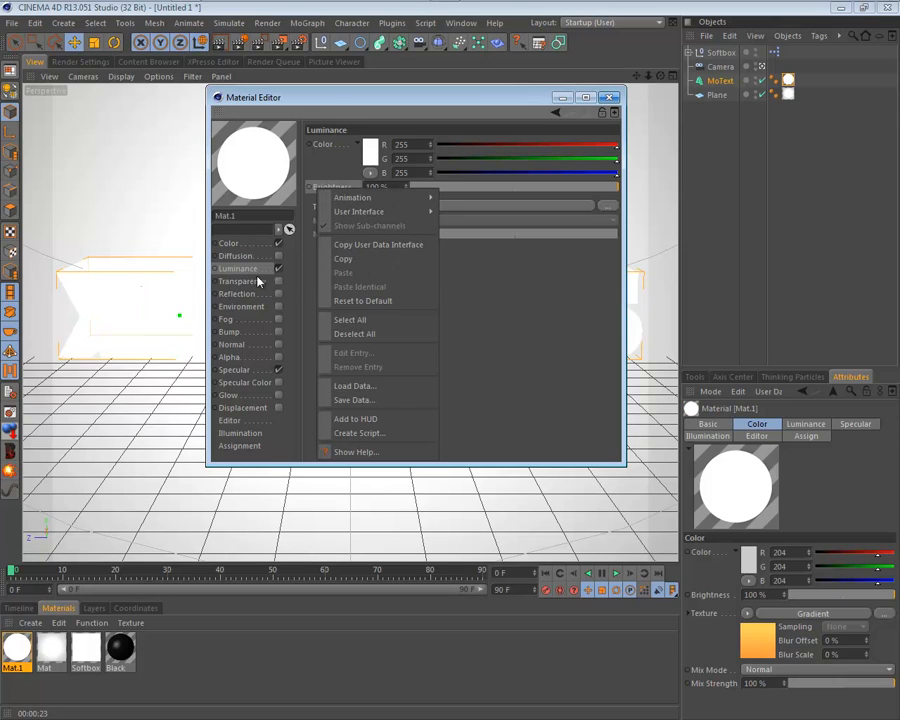
left_click(243, 246)
right_click(335, 206)
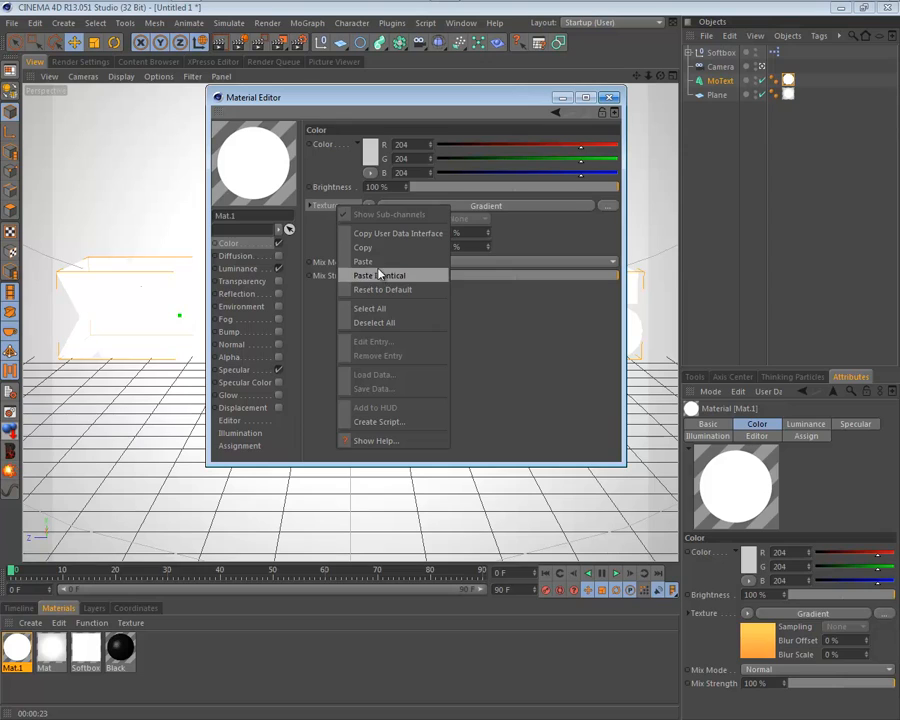
left_click(381, 271)
right_click(333, 206)
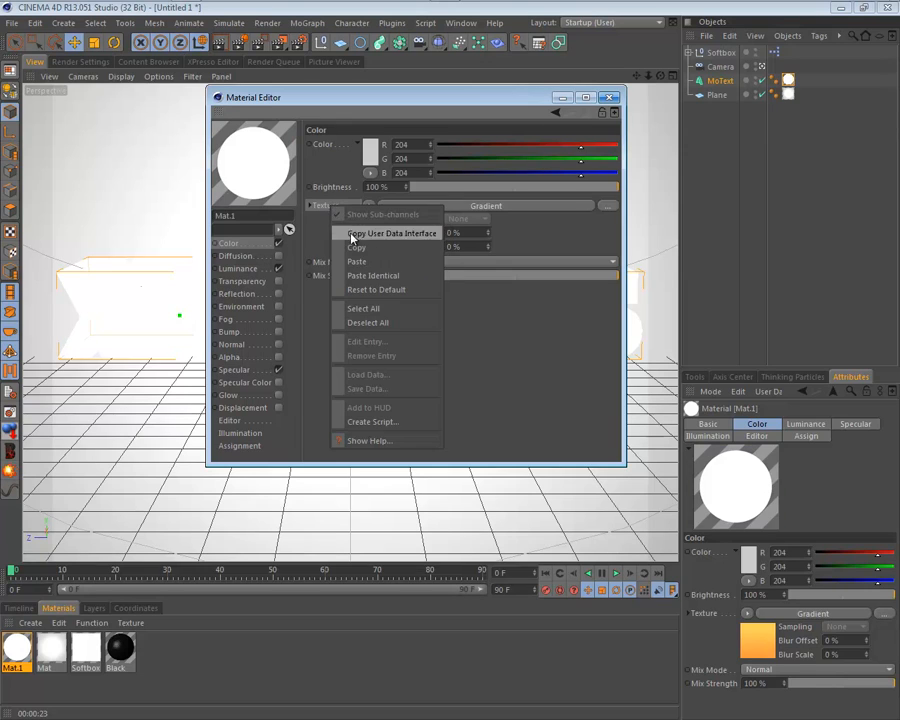
left_click(362, 248)
left_click(237, 268)
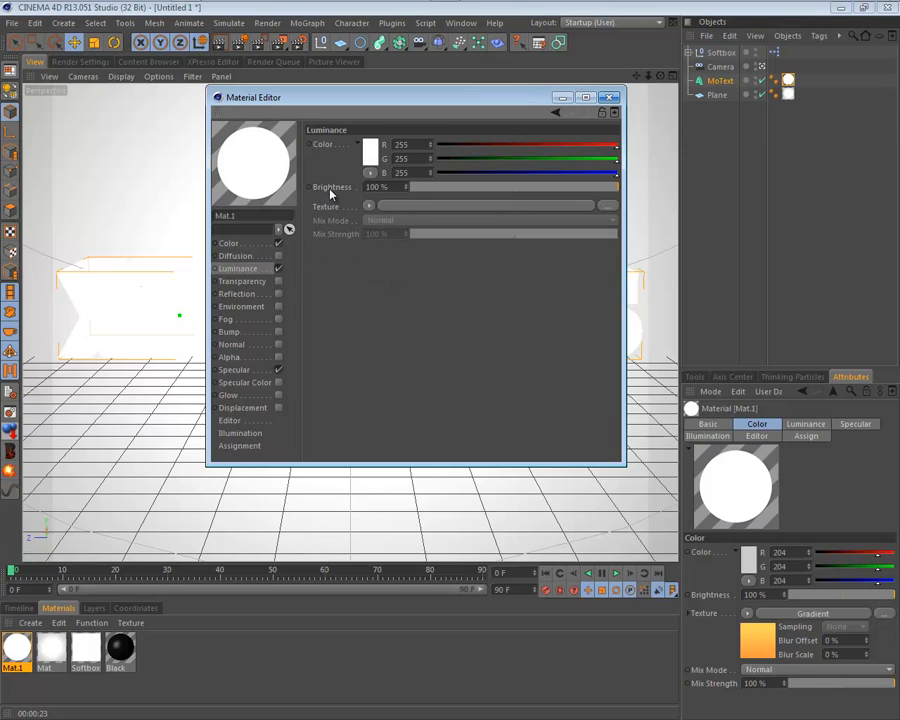
right_click(320, 214)
left_click(346, 261)
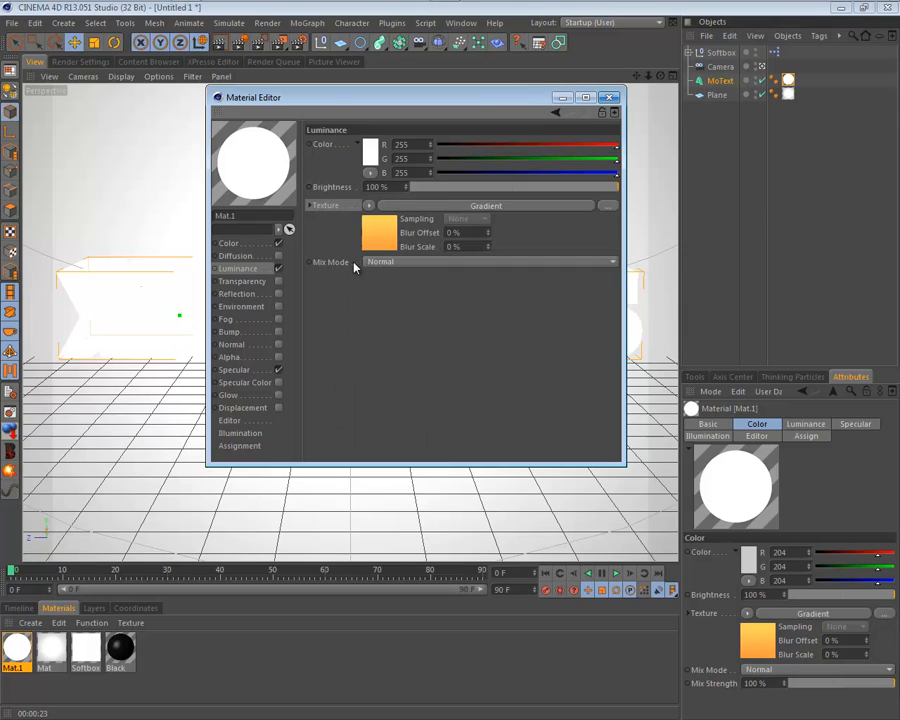
Set the orange material's luminance brightness to 30% and render the view as a check
left_click_drag(396, 187, 348, 187)
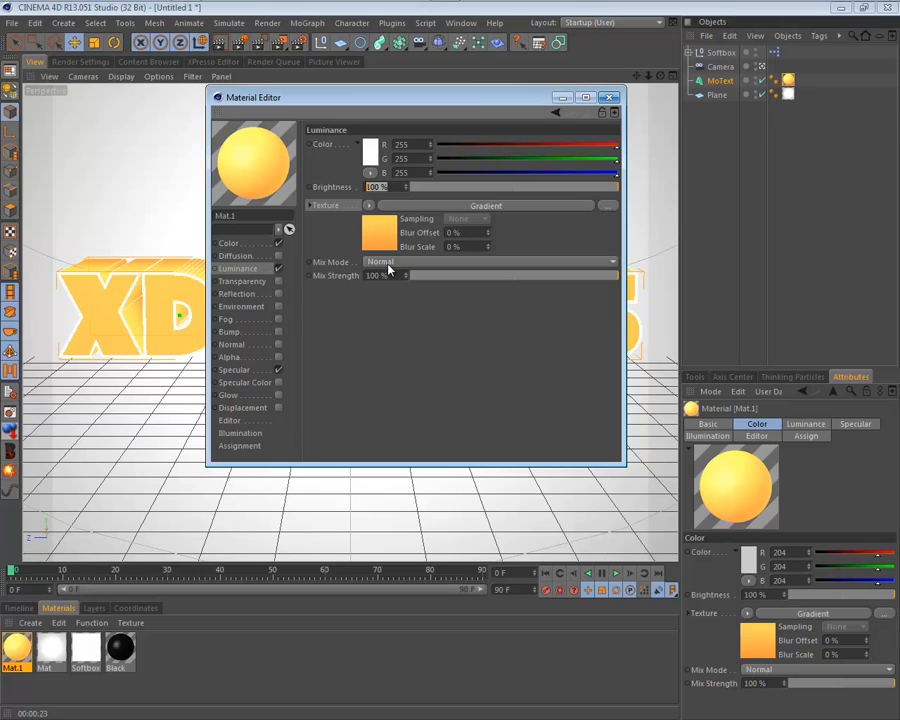
type("30")
key("Return")
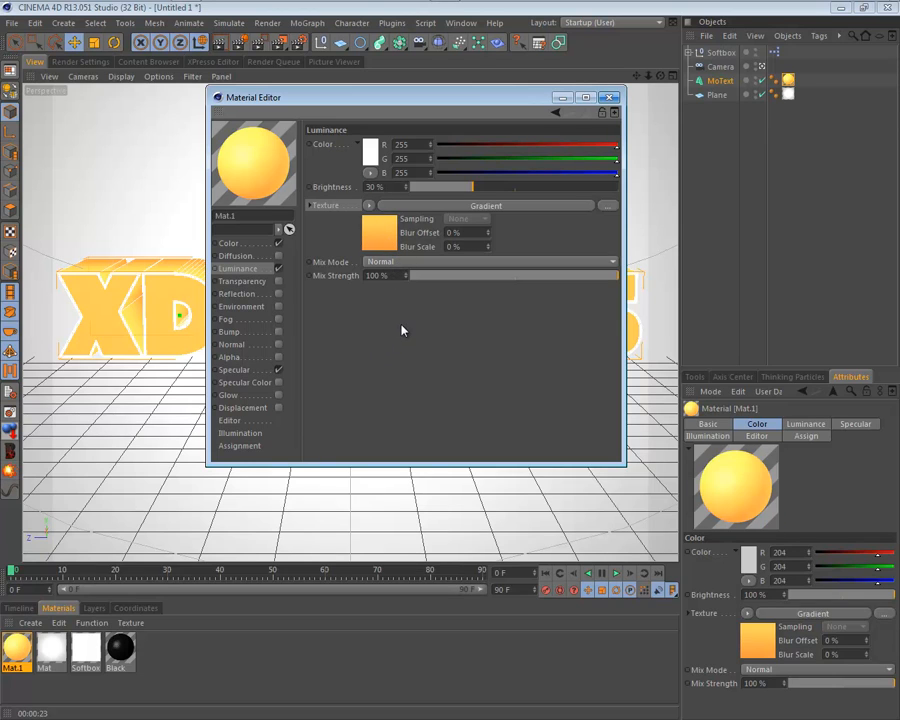
left_click(610, 100)
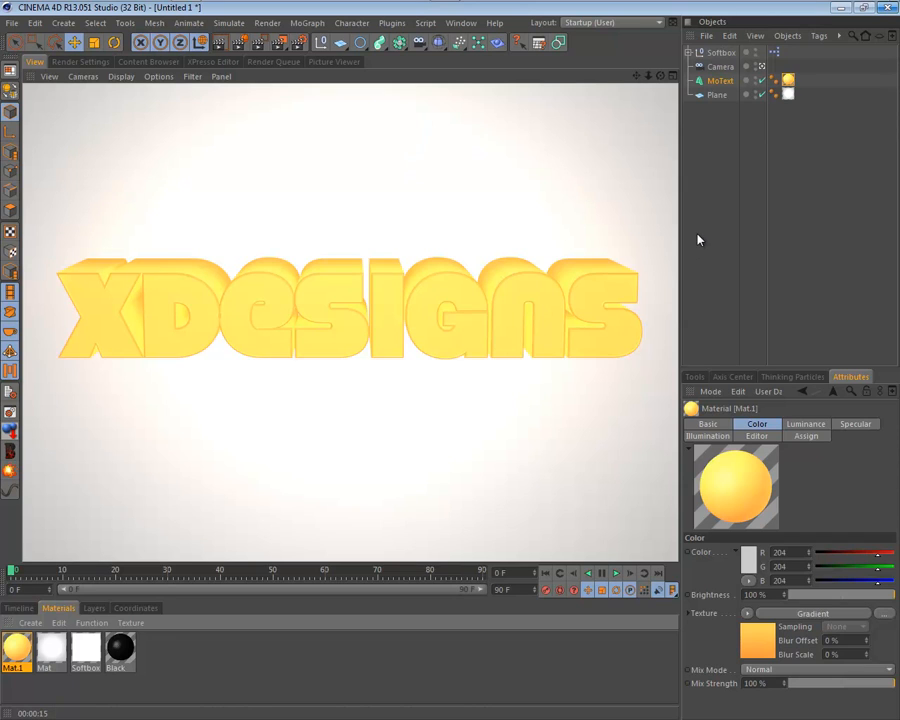
left_click(706, 189)
Enable Seamless on the MoText's texture tag, keeping the projection at UVW Mapping
left_click(708, 80)
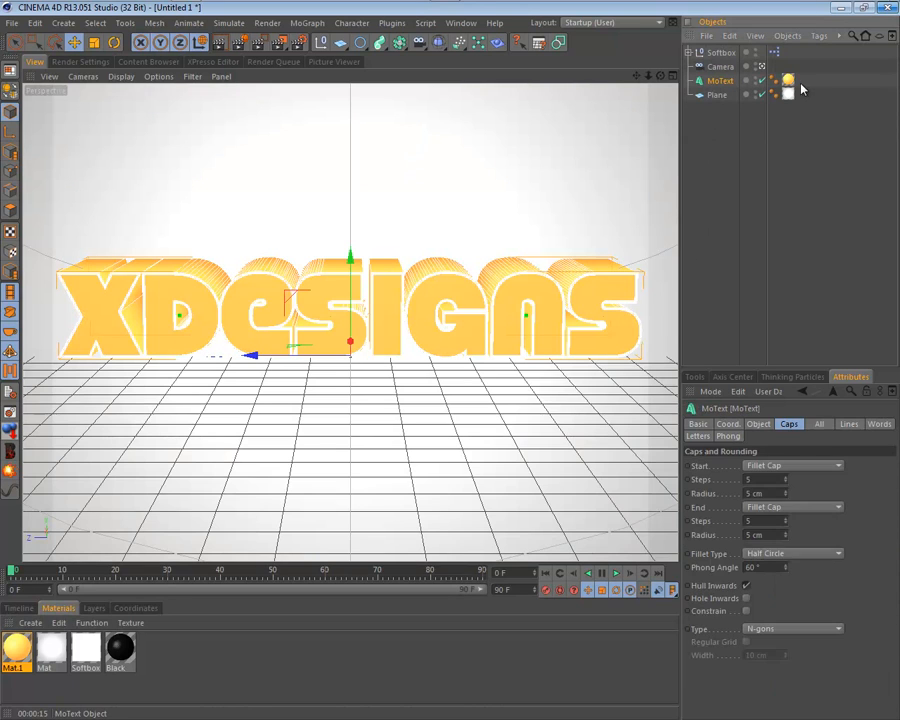
left_click(788, 80)
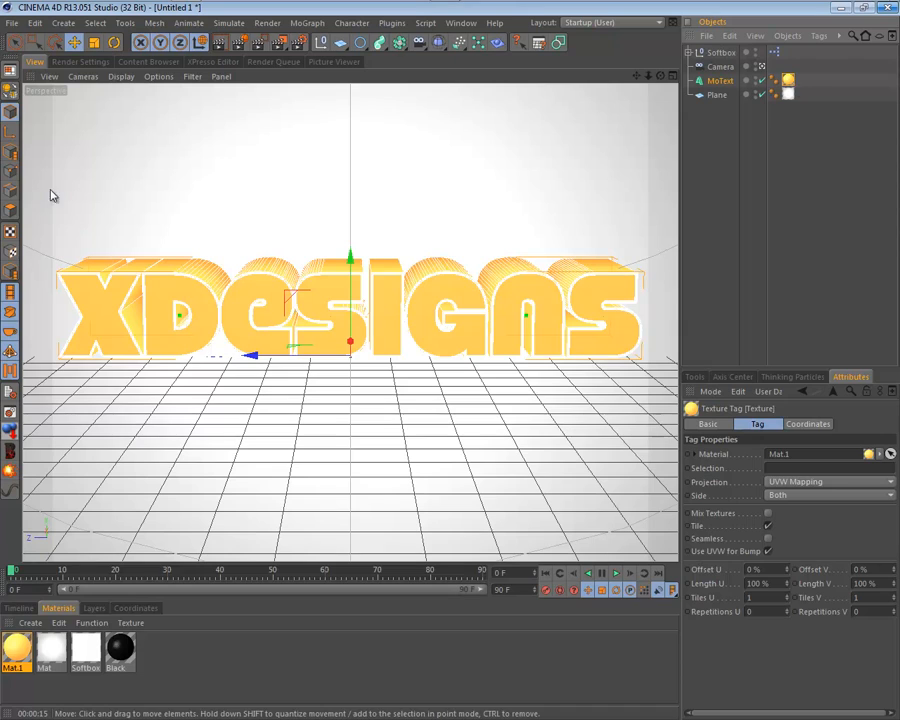
left_click(767, 538)
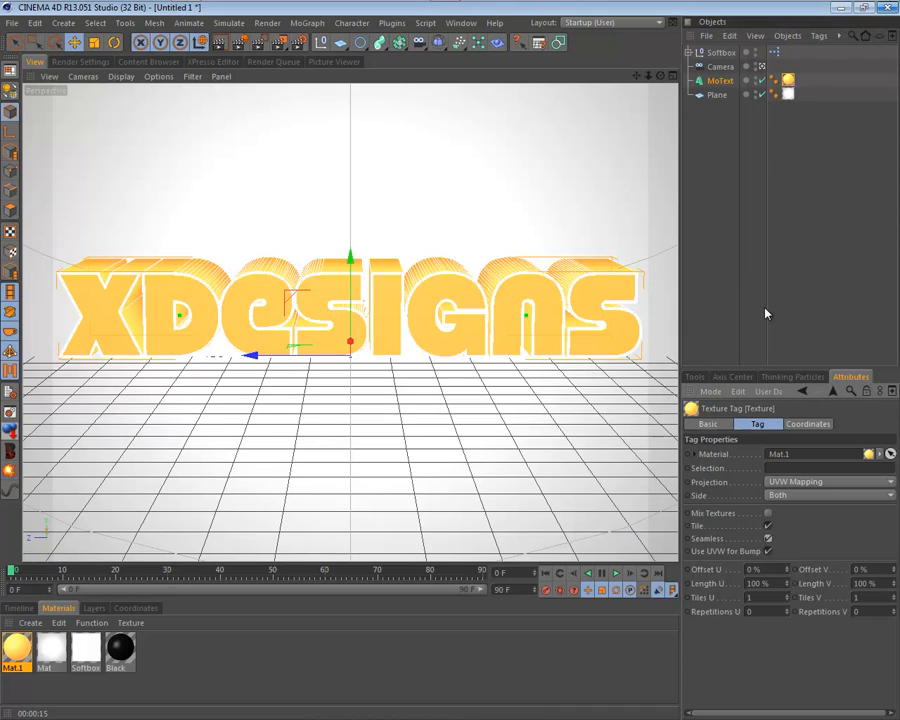
left_click(798, 484)
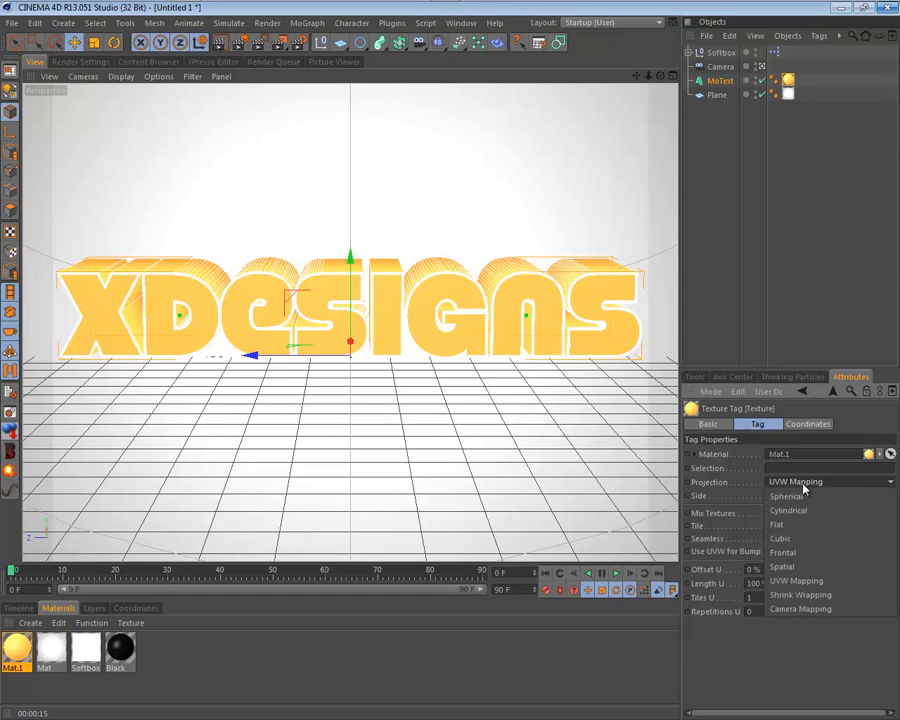
left_click(772, 484)
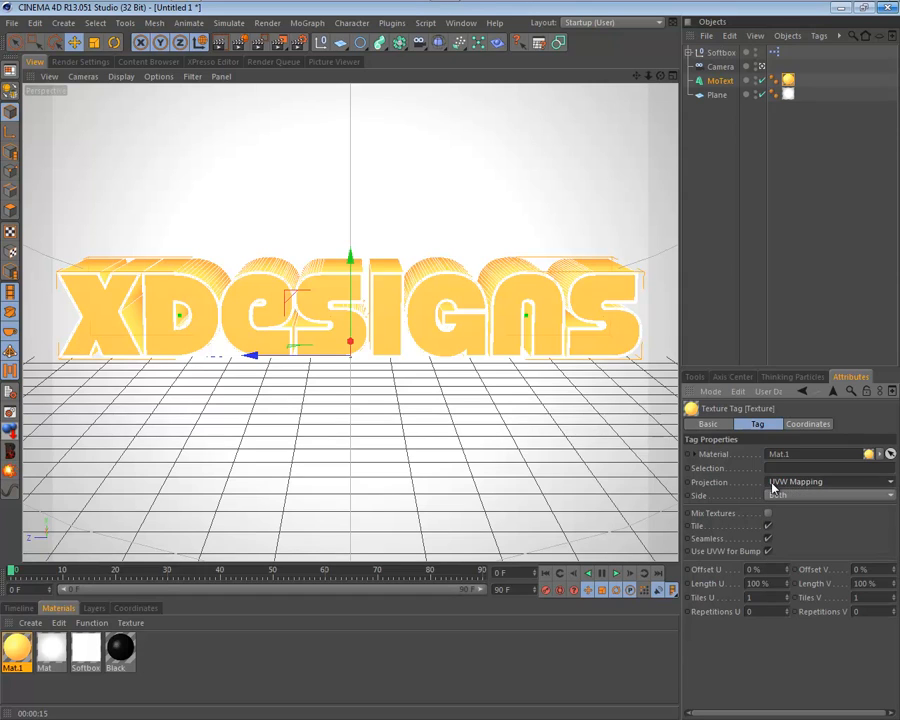
Fit the orange texture on the MoText to a region enclosing the whole word and render the view
right_click(788, 80)
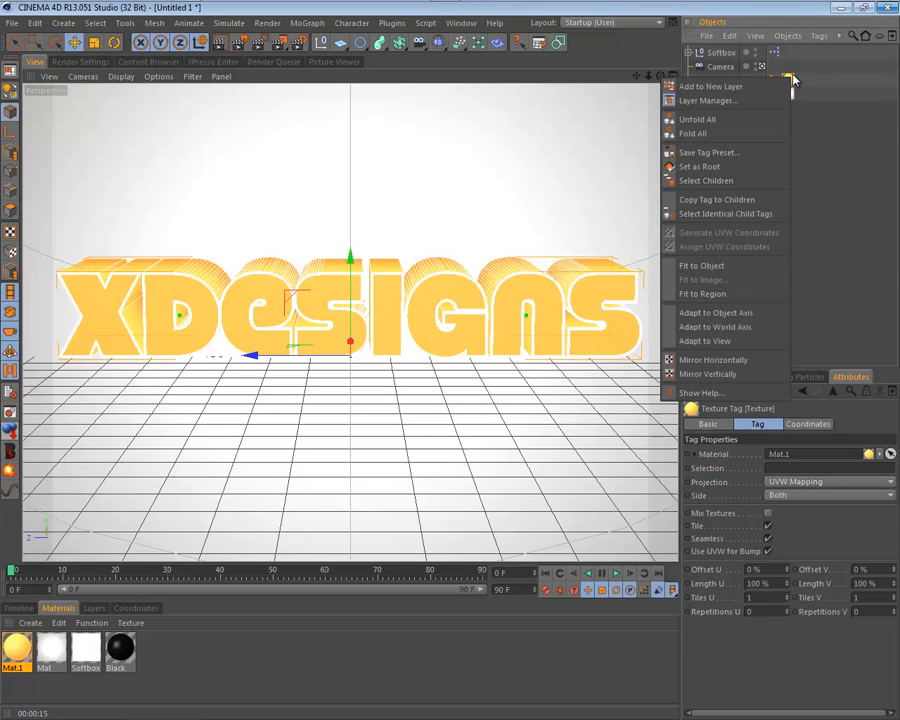
left_click(810, 89)
right_click(792, 84)
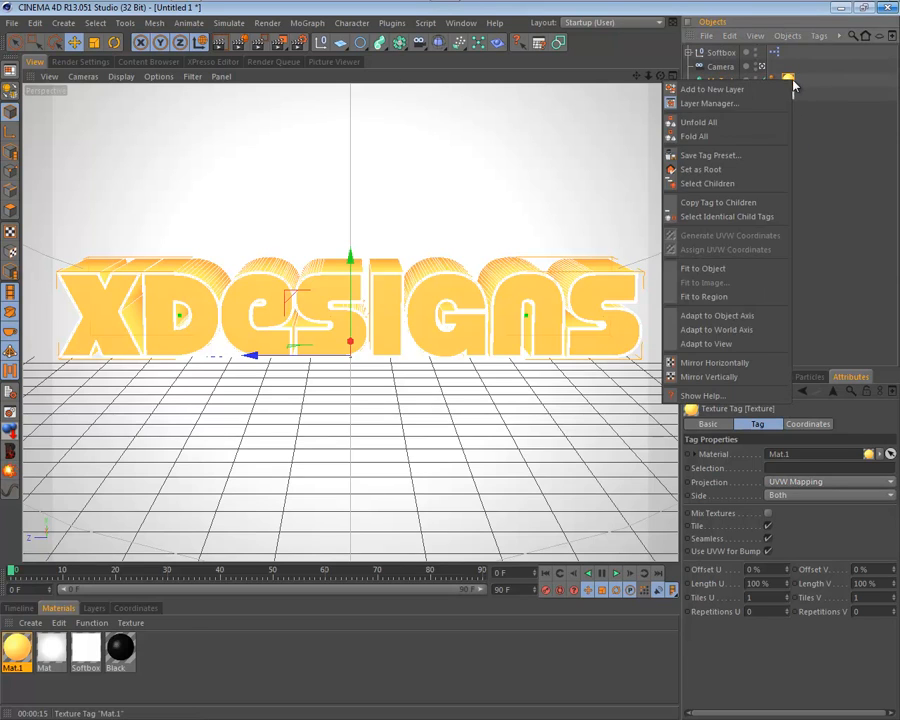
left_click(704, 297)
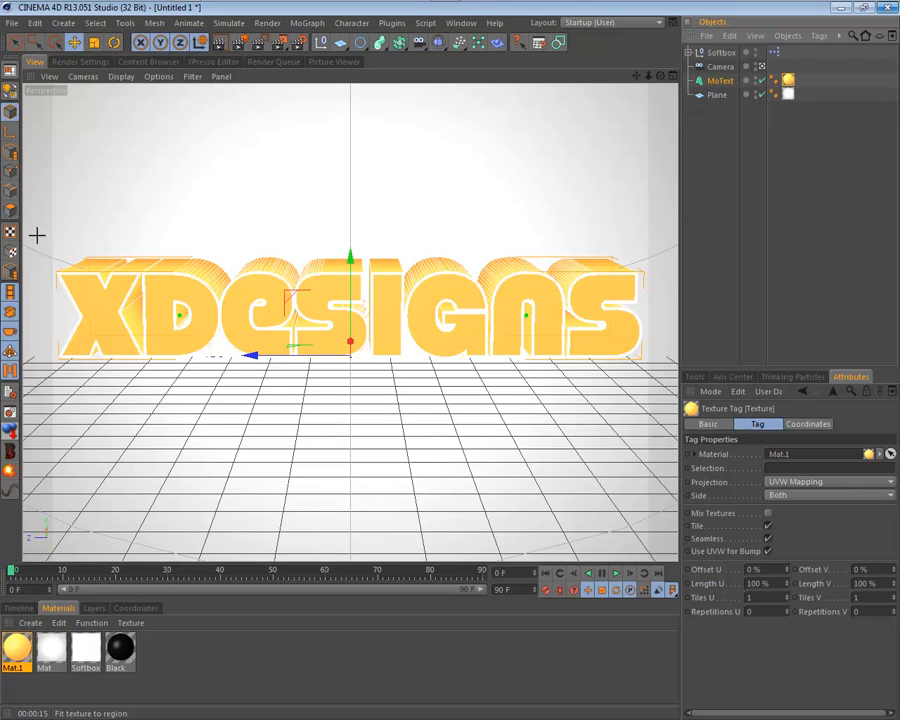
left_click_drag(35, 234, 657, 378)
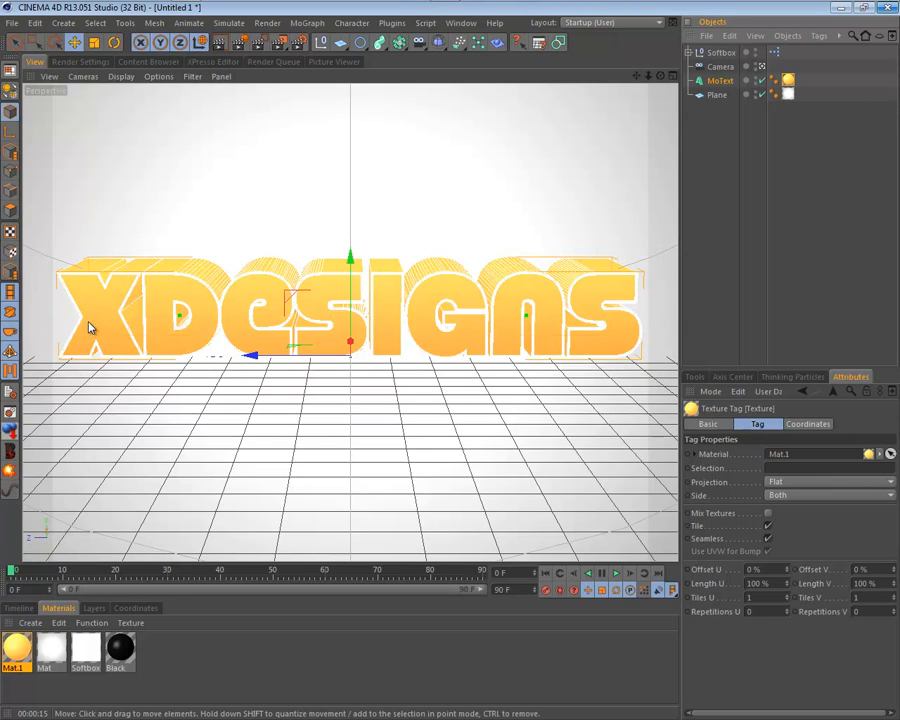
left_click(224, 43)
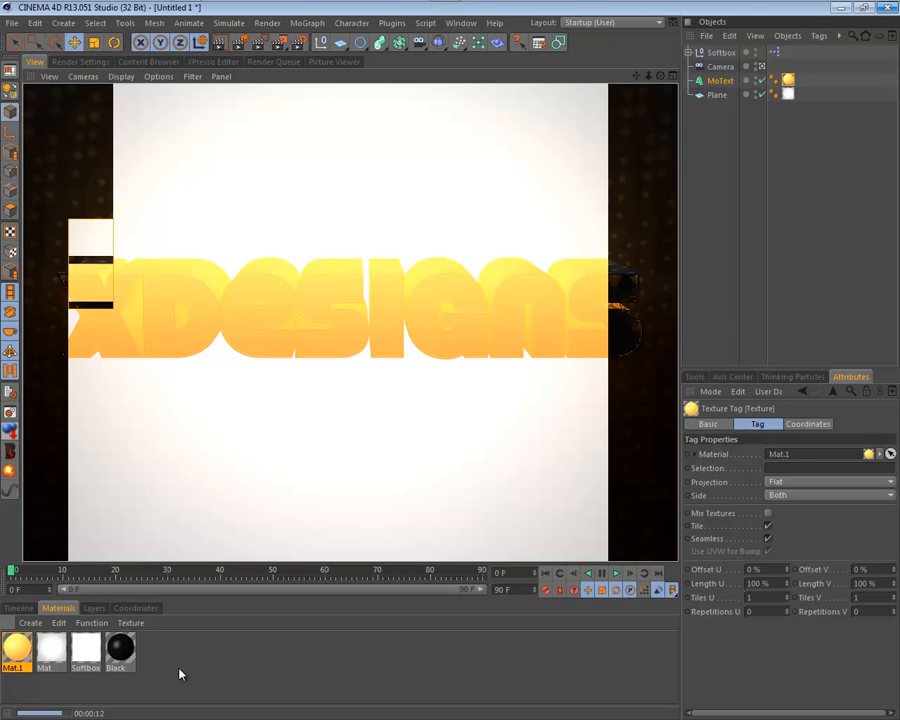
Create a new material and set its color to pure red (R 255, G 0, B 0)
double_click(178, 670)
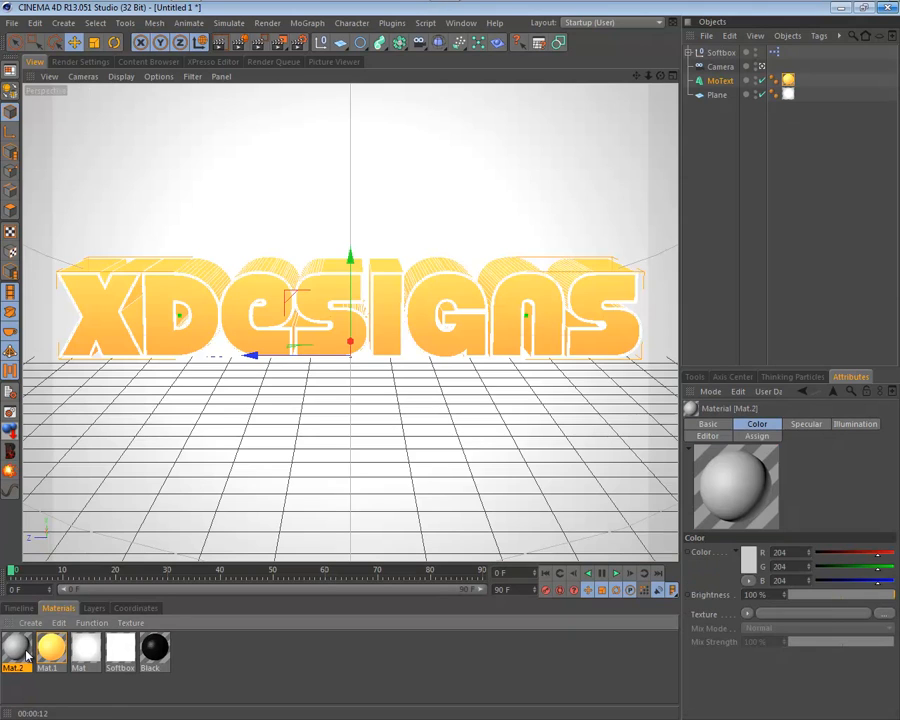
double_click(22, 650)
left_click(229, 243)
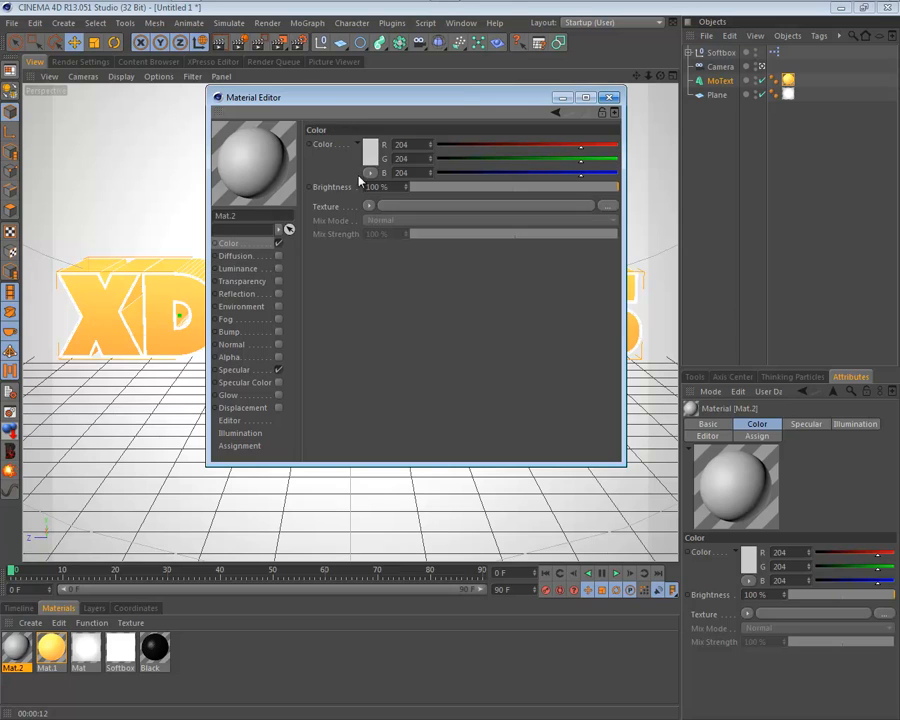
left_click(372, 152)
left_click(377, 115)
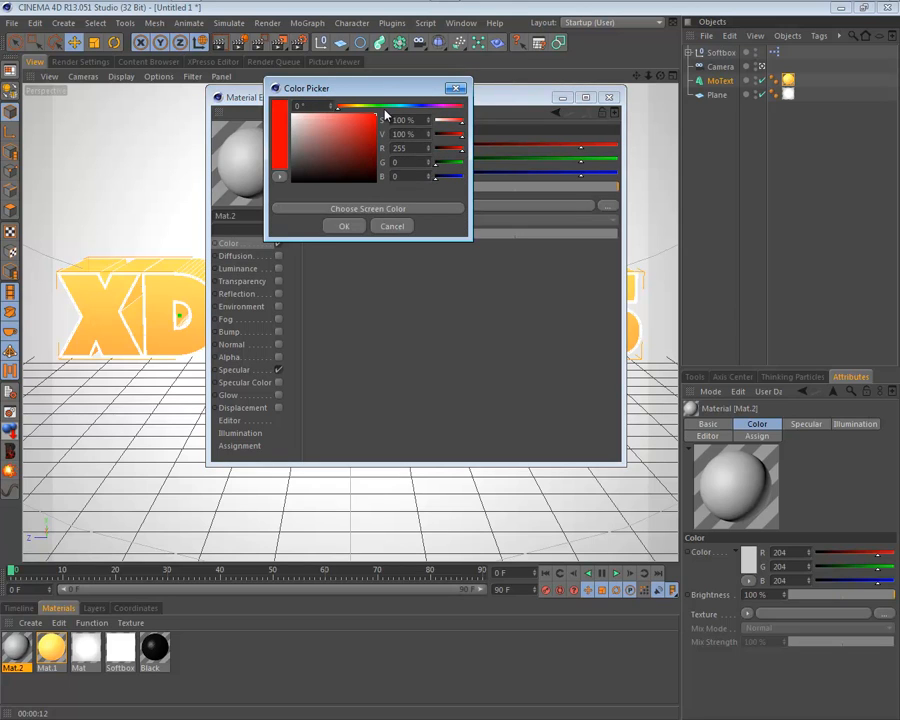
left_click(343, 226)
Apply the red material to the MoText and restrict its texture tag to the selection R1
left_click_drag(253, 160, 722, 80)
left_click(610, 97)
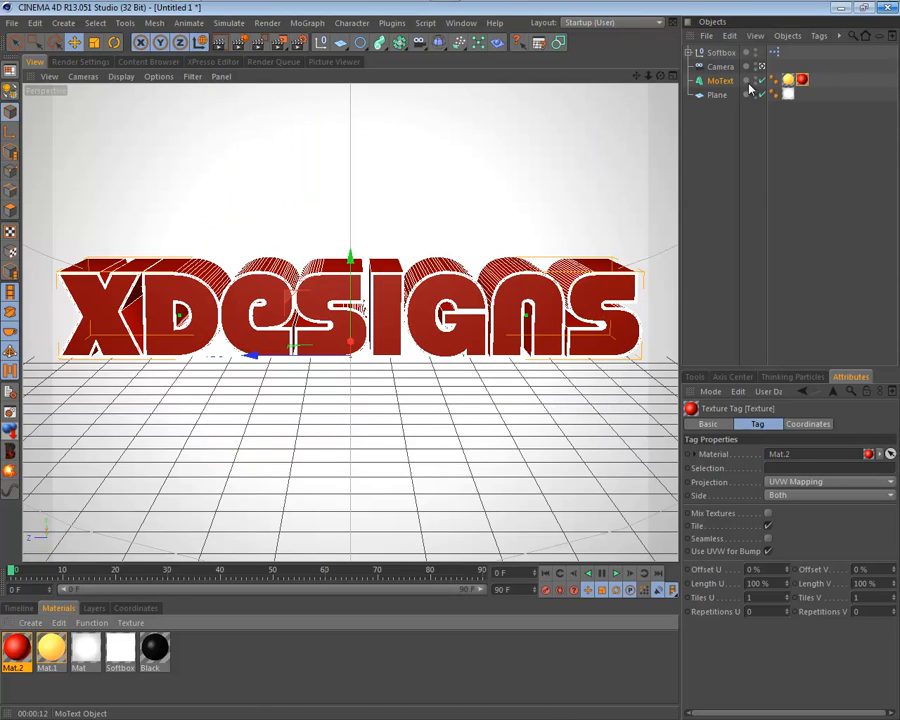
left_click(803, 81)
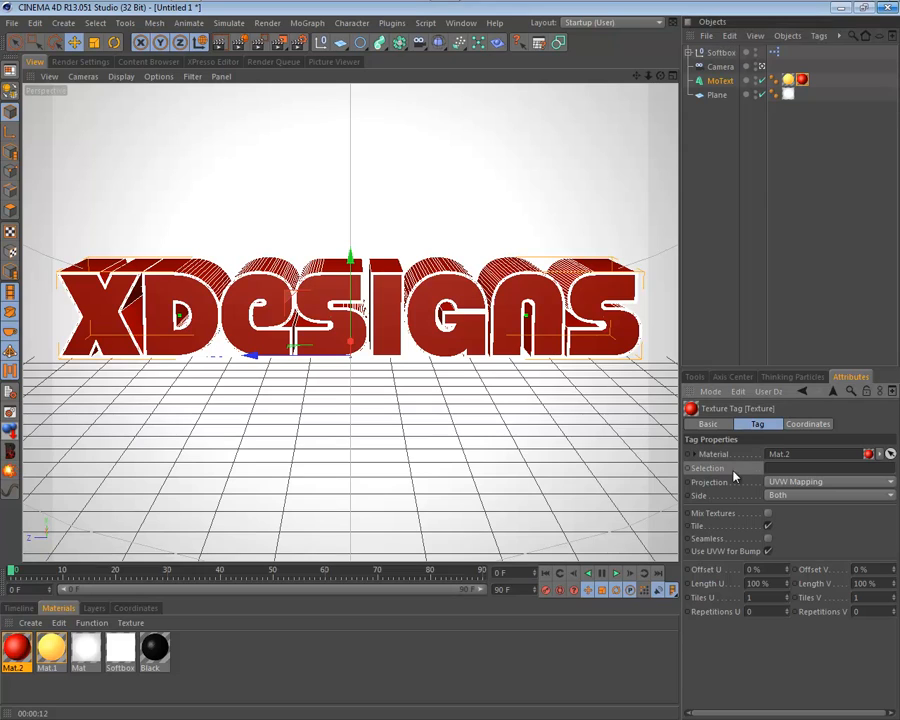
left_click(781, 468)
left_click(714, 278)
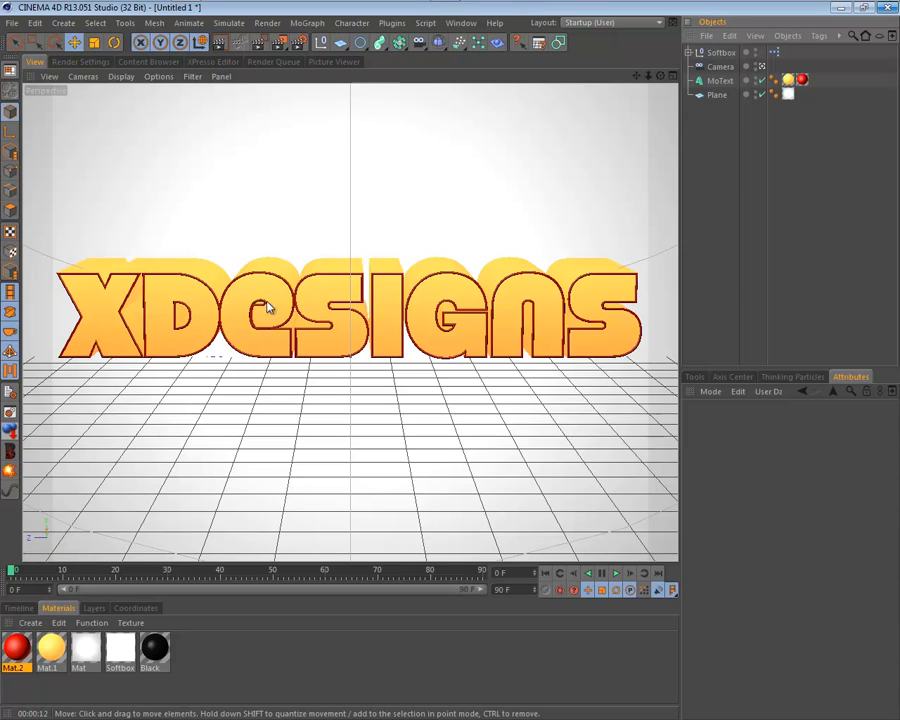
Inspect the MoText's cap settings and the red texture tag, and render the view to check the outlined text
left_click(724, 82)
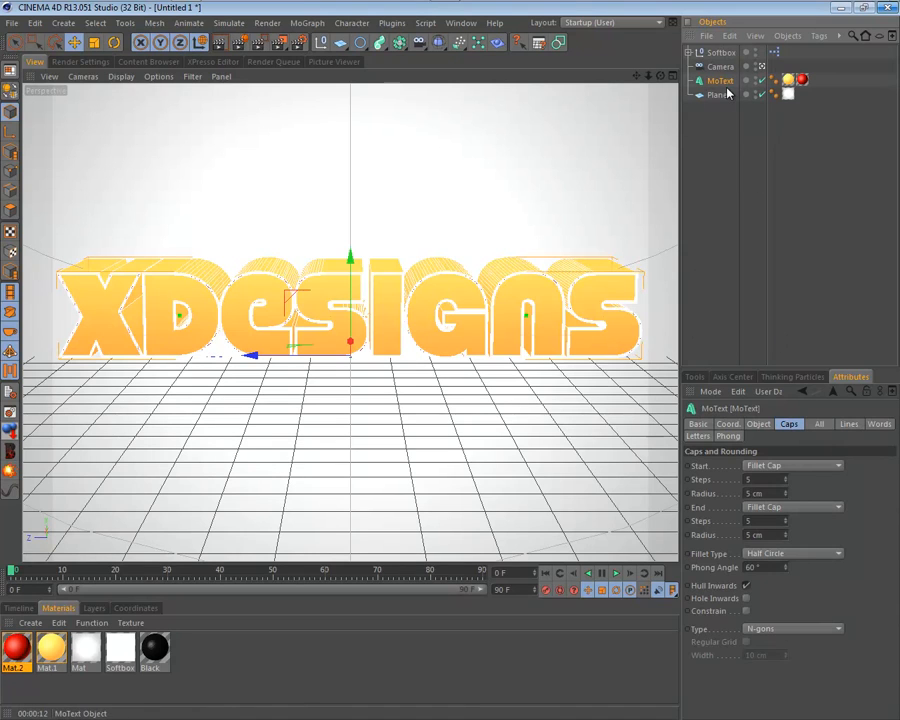
left_click(695, 189)
left_click(801, 80)
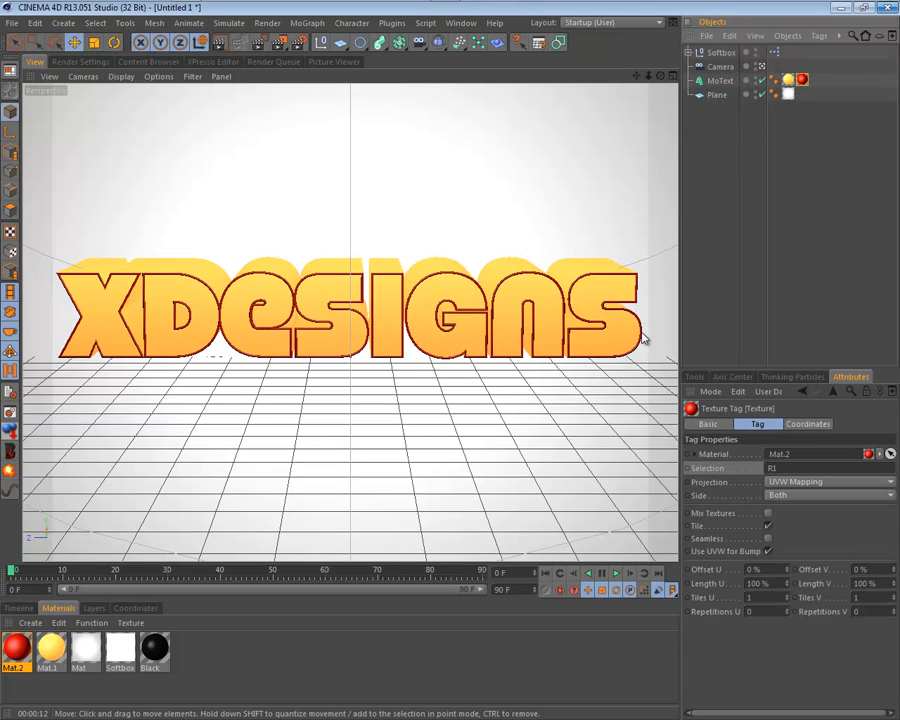
left_click(220, 43)
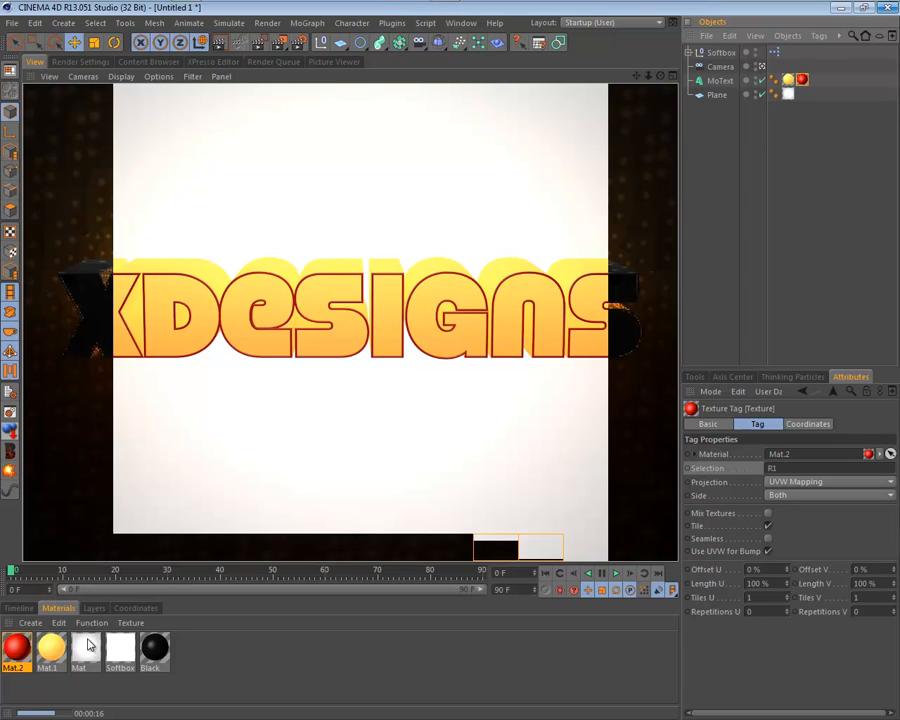
Turn off the luminance channel of the background plane's material and render the view
double_click(88, 645)
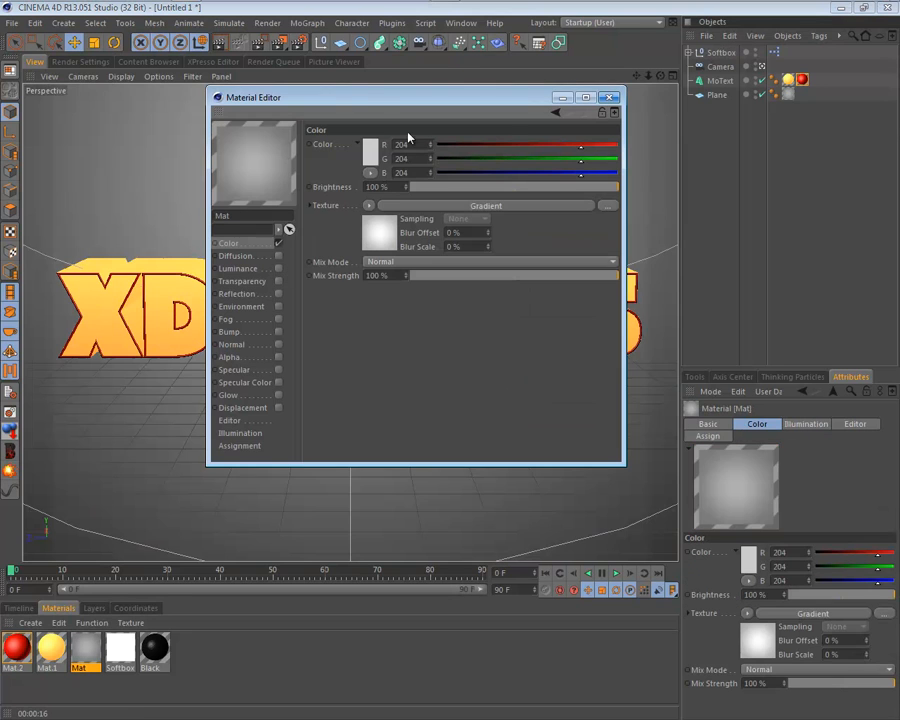
left_click_drag(356, 94, 524, 183)
left_click(213, 45)
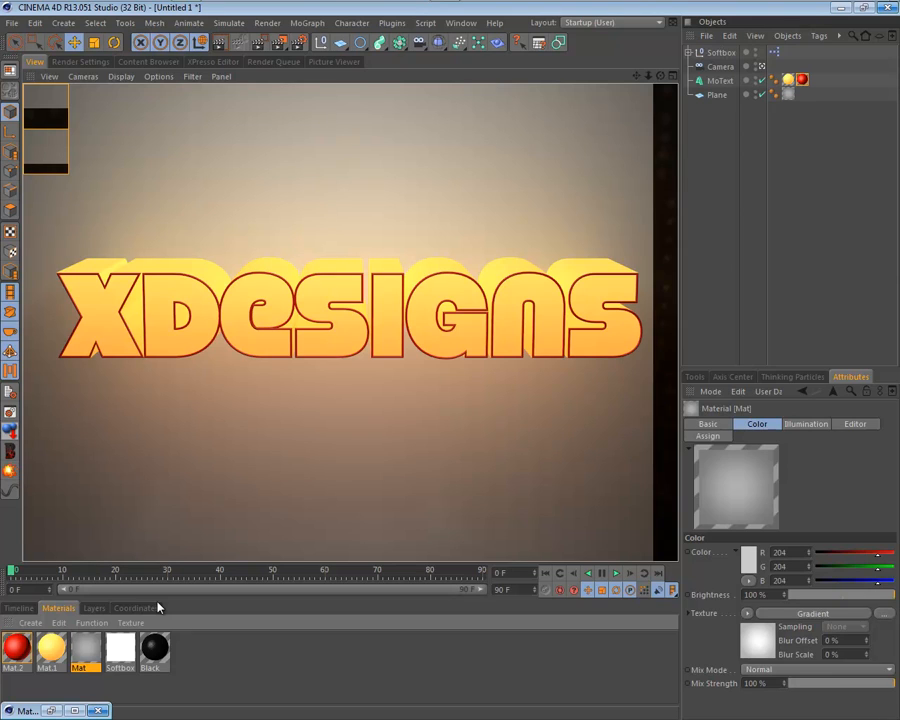
Move the outer knot of the background material's circular gradient to the very end and render the view
double_click(119, 648)
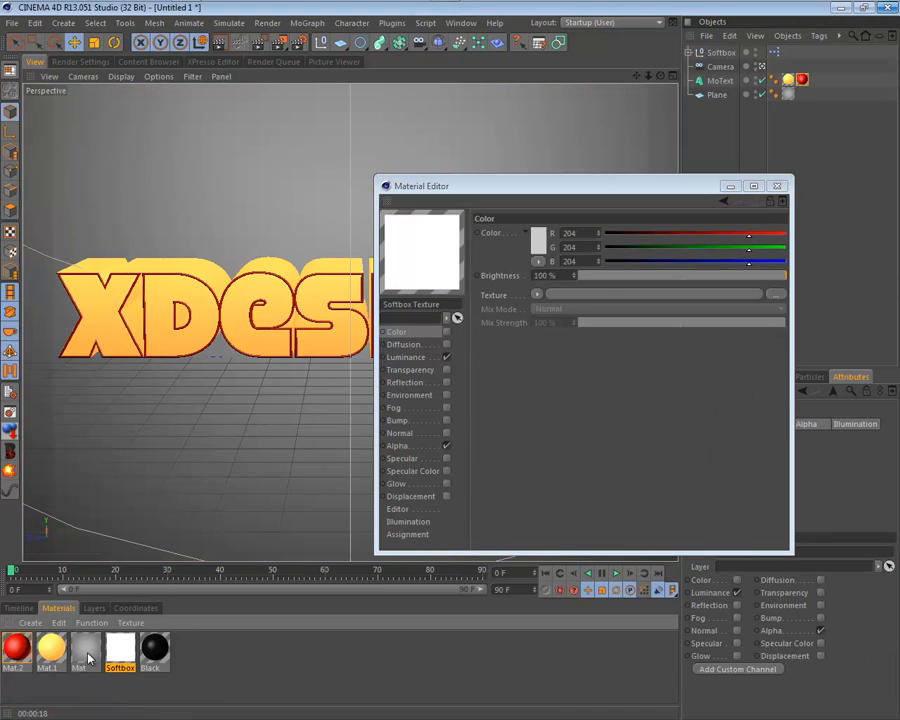
left_click(85, 648)
left_click(654, 294)
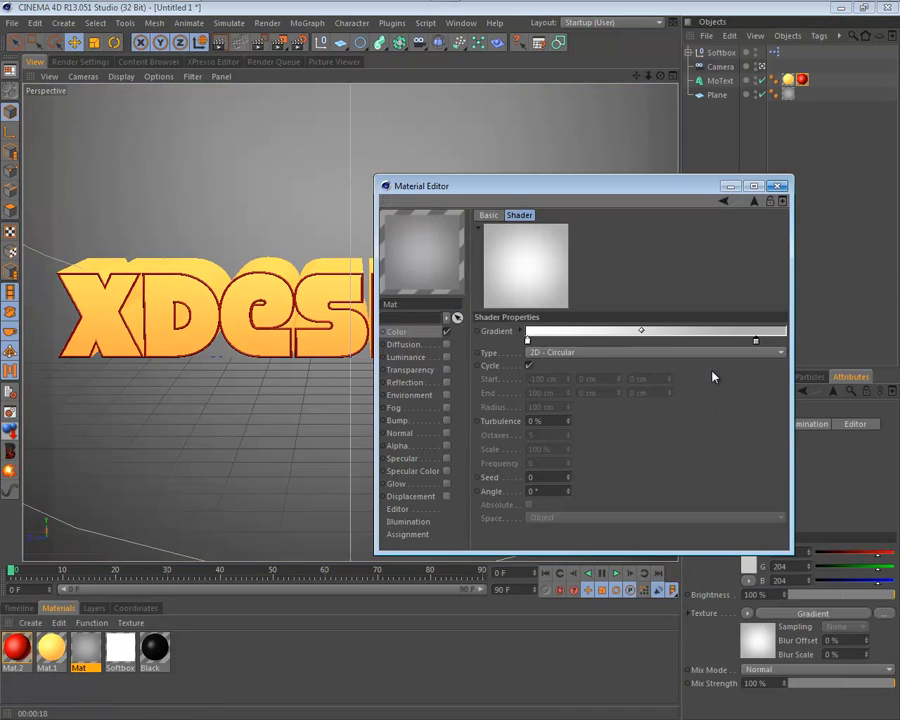
left_click_drag(758, 341, 783, 342)
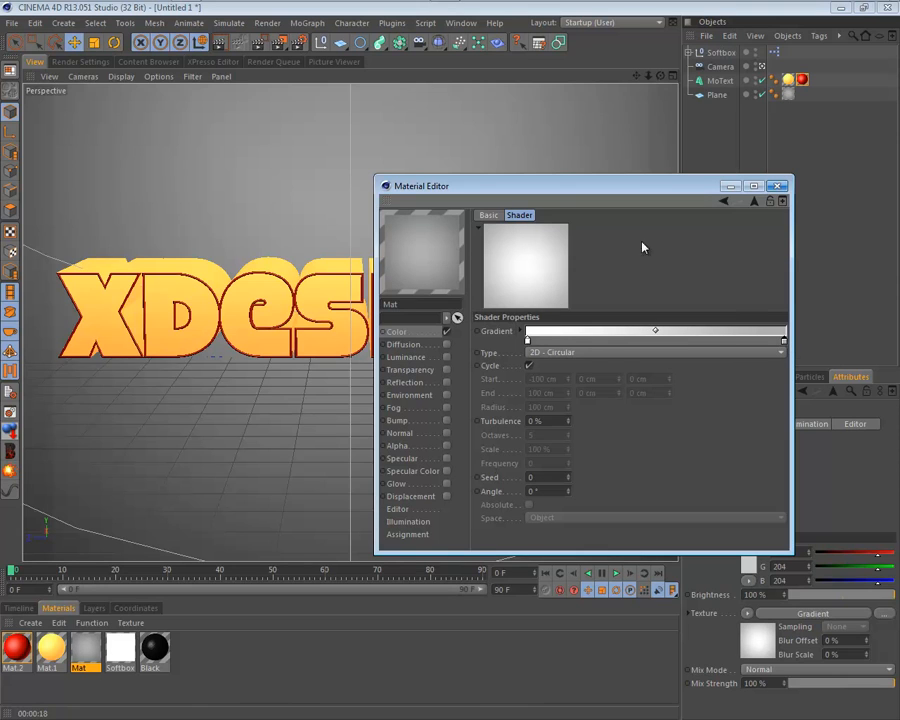
left_click(218, 42)
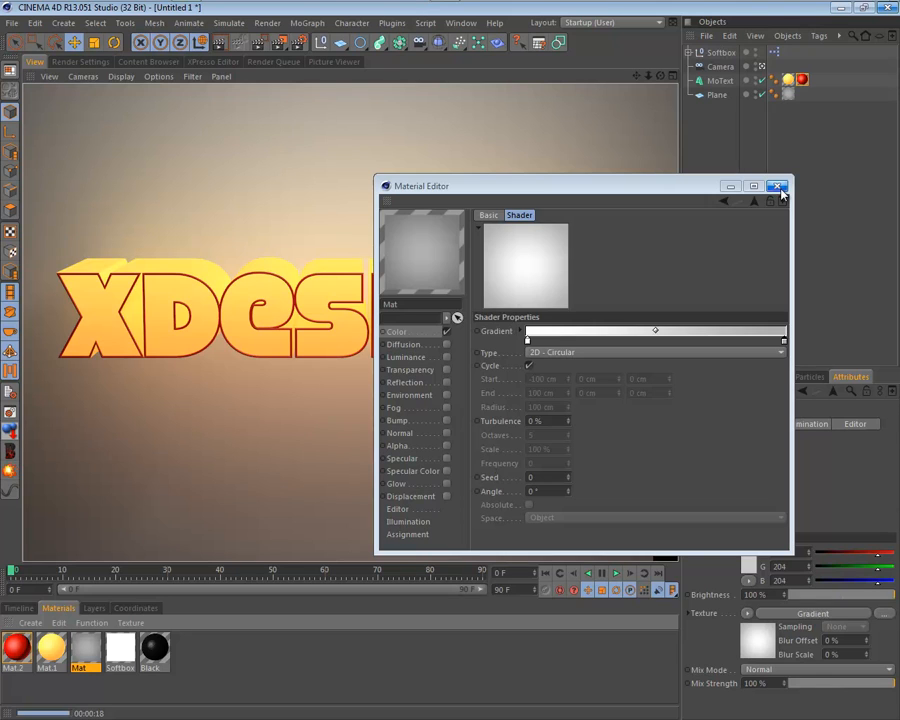
left_click(777, 187)
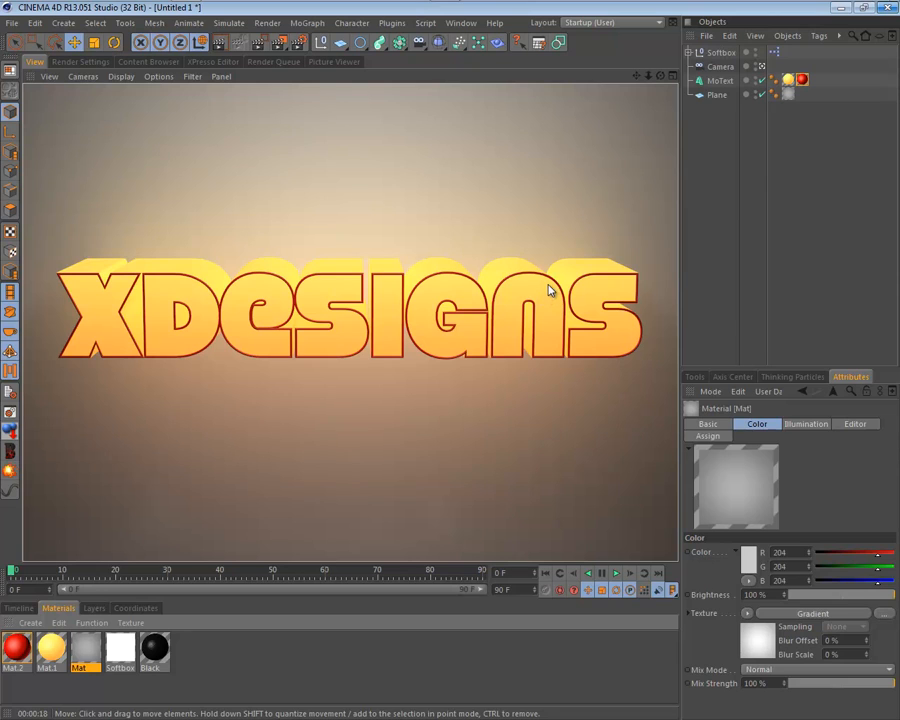
Delete the Softbox and add a new 400 x 400 cm plane raised high above the text
left_click(714, 53)
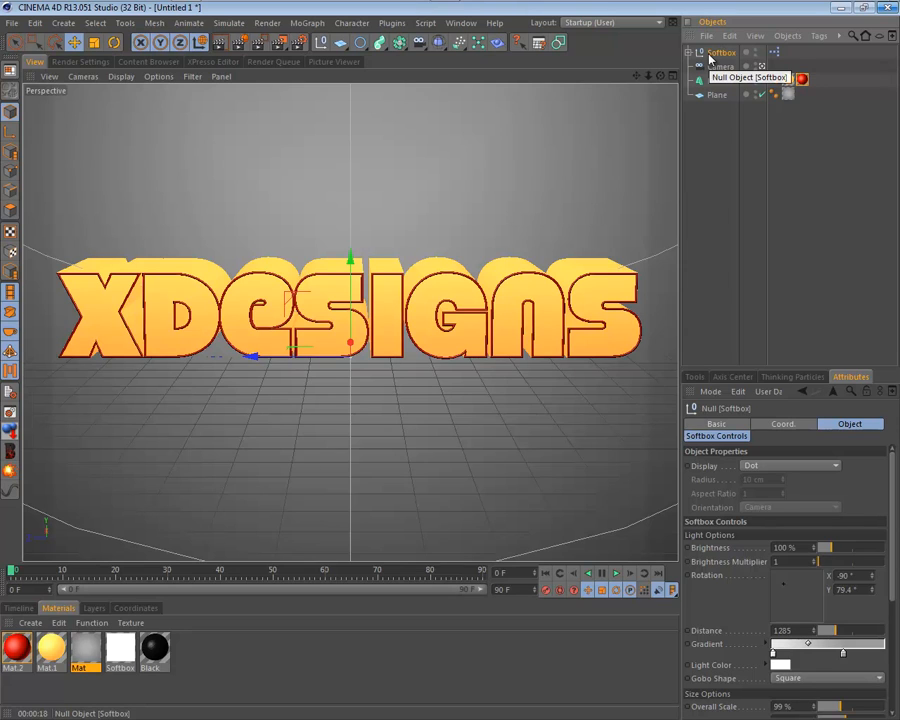
key("Delete")
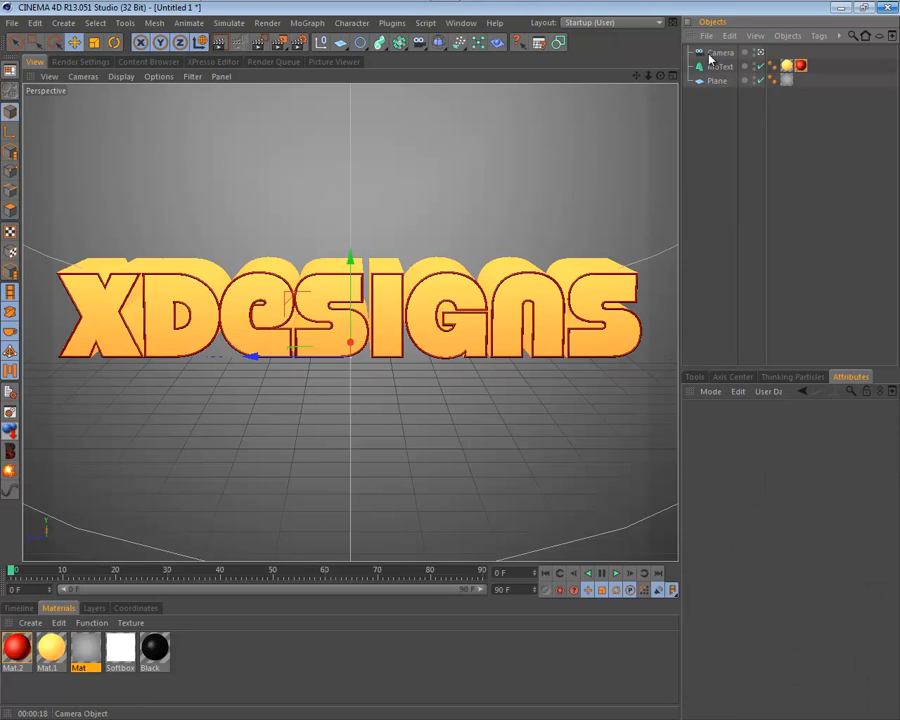
left_click(340, 42)
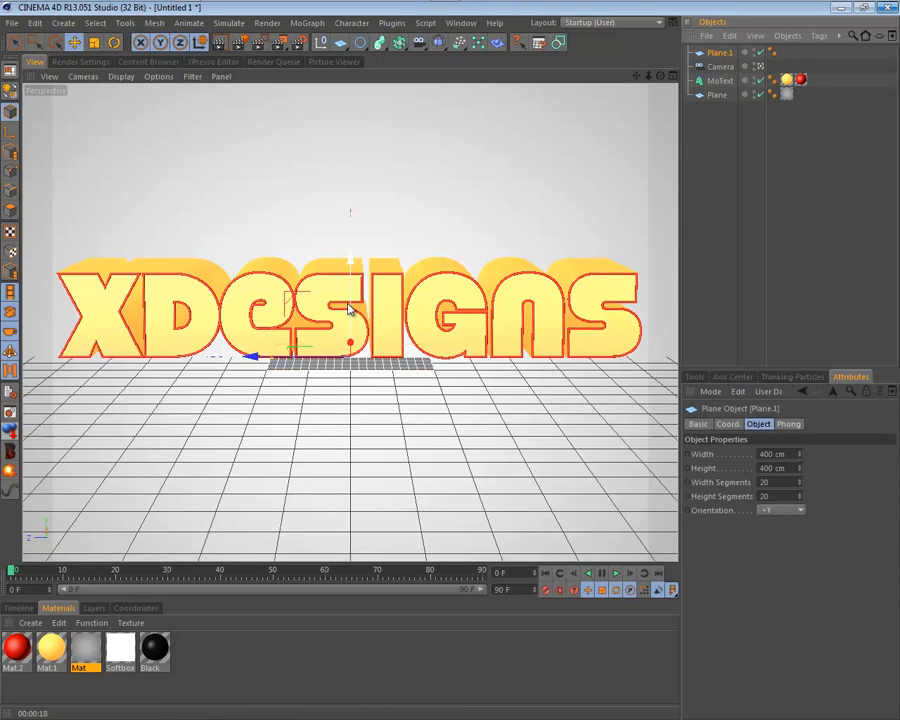
left_click_drag(350, 309, 350, 5)
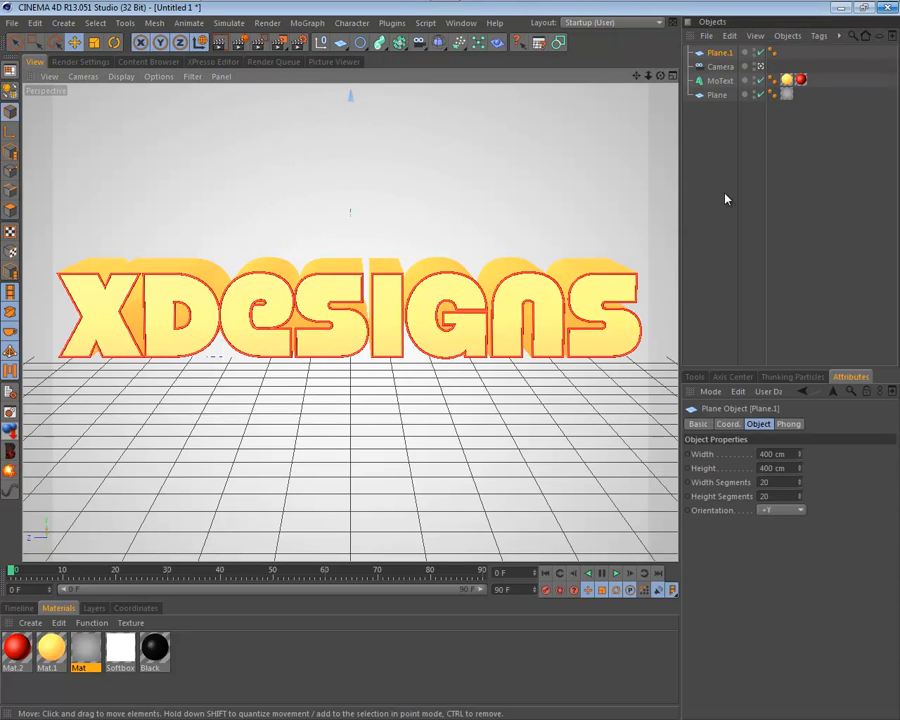
Leave the camera view, move the new plane forward in front of the text and tilt it diagonally
left_click(760, 66)
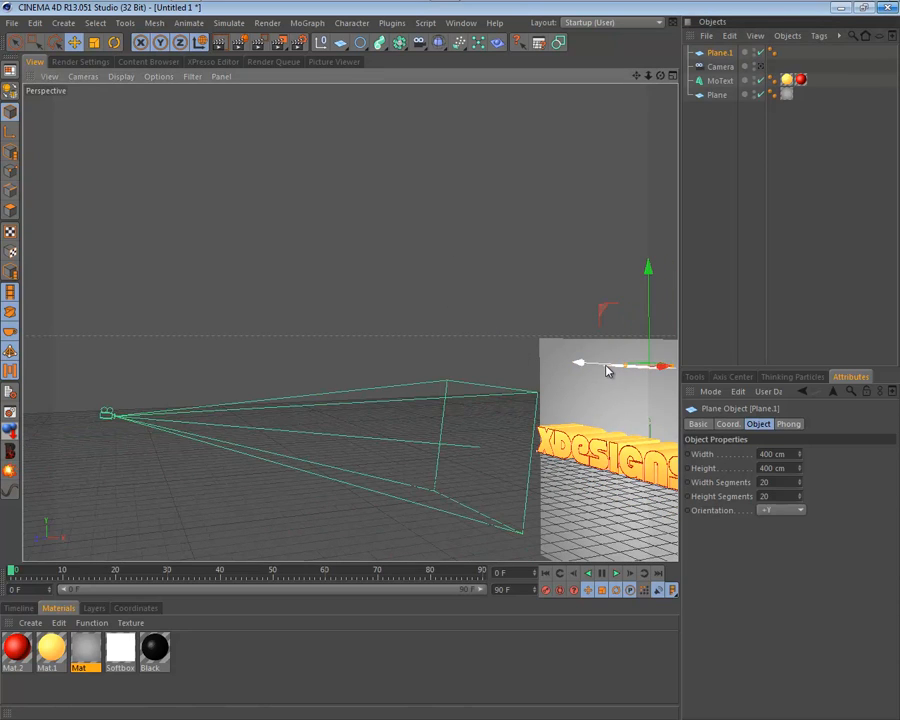
left_click_drag(574, 362, 552, 345)
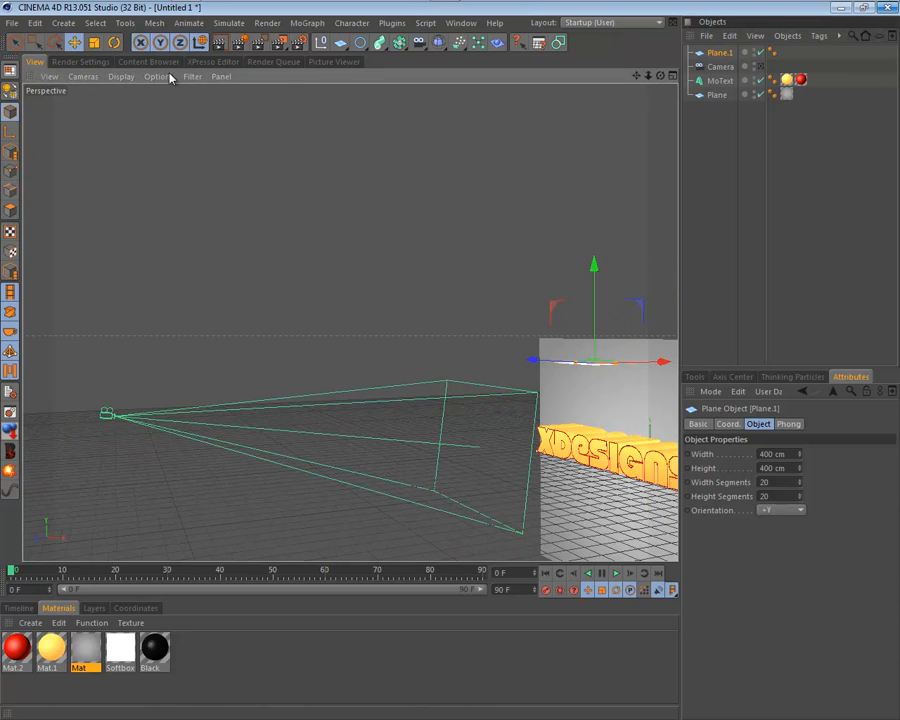
left_click(114, 42)
left_click_drag(562, 322, 546, 367)
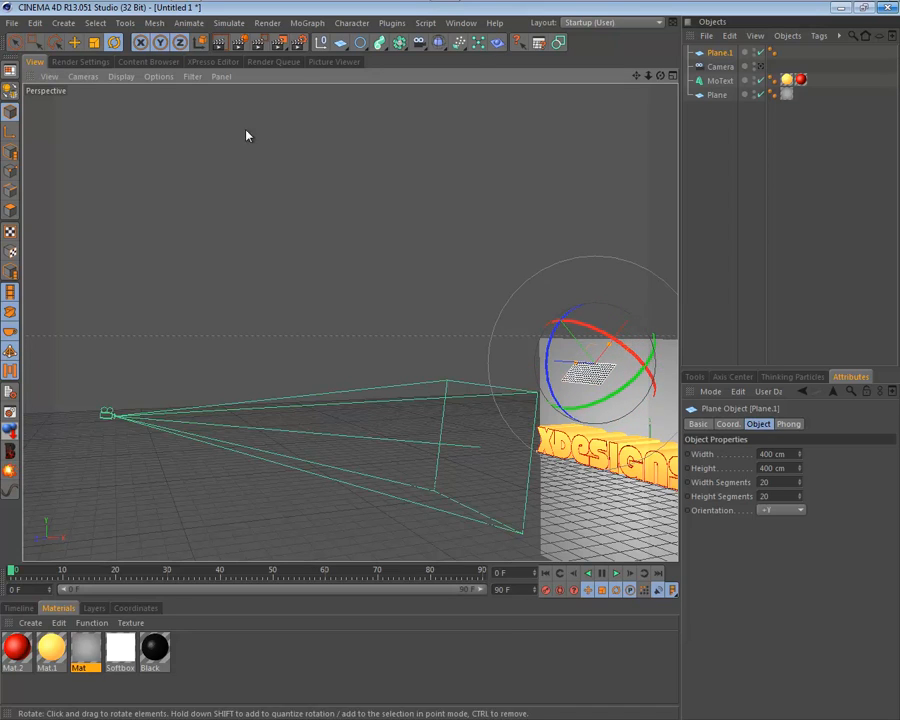
left_click(74, 42)
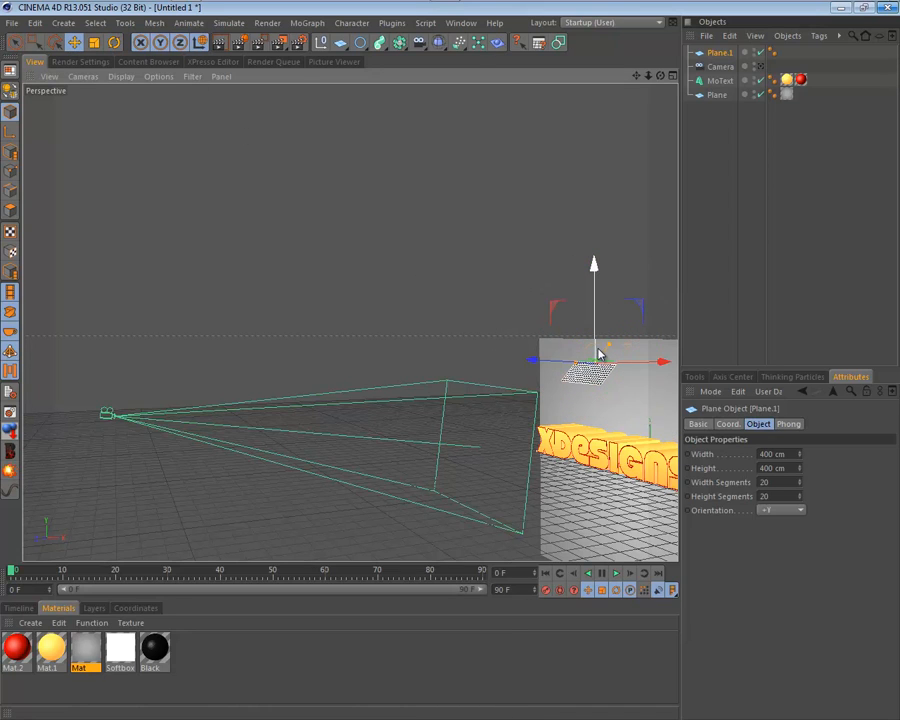
left_click_drag(597, 350, 485, 334)
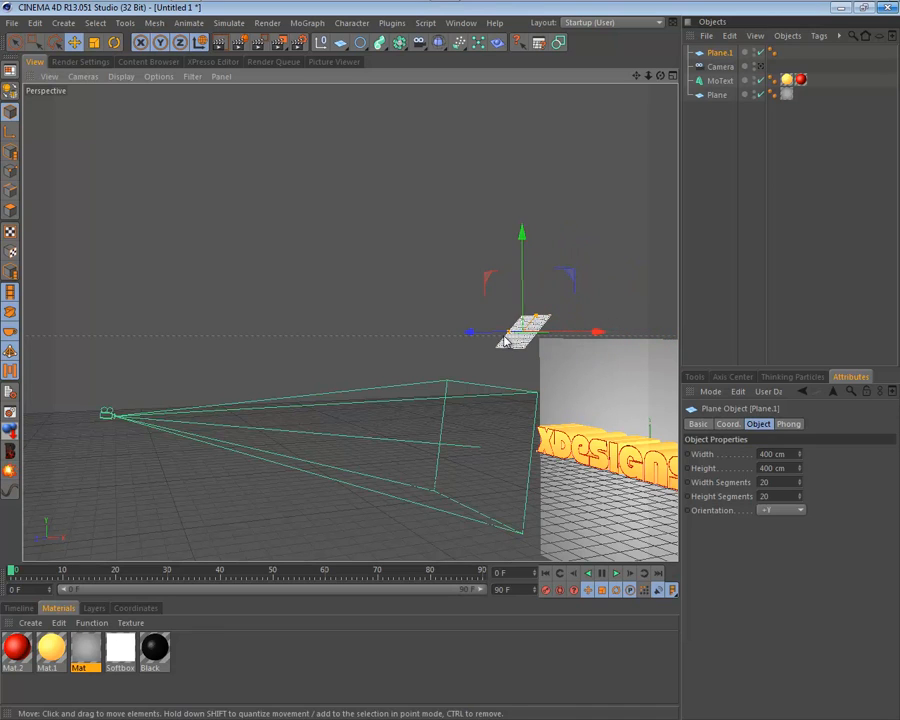
left_click_drag(524, 288, 524, 313)
Move the tilted plane forward in the front view, away from the backdrop and in front of the text
middle_click(492, 345)
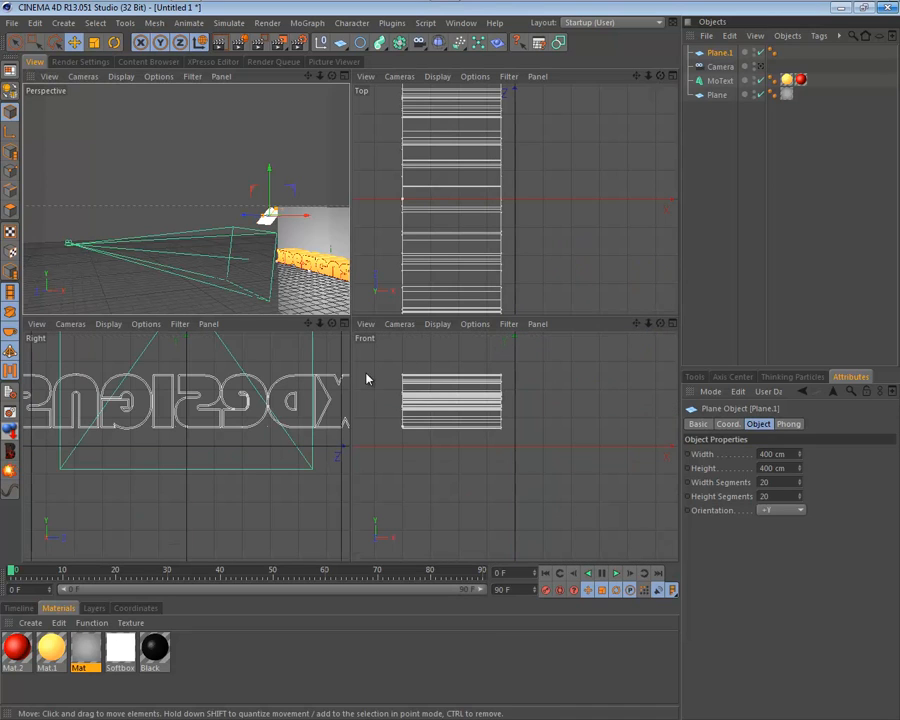
middle_click(447, 372)
scroll(400, 314, "down", 6)
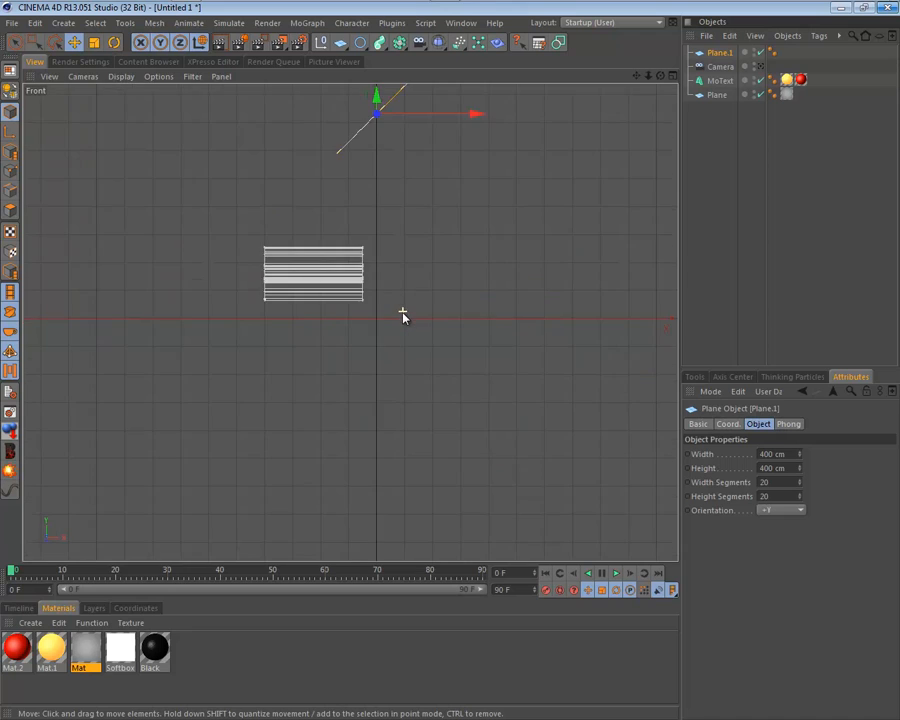
left_click_drag(410, 210, 356, 222)
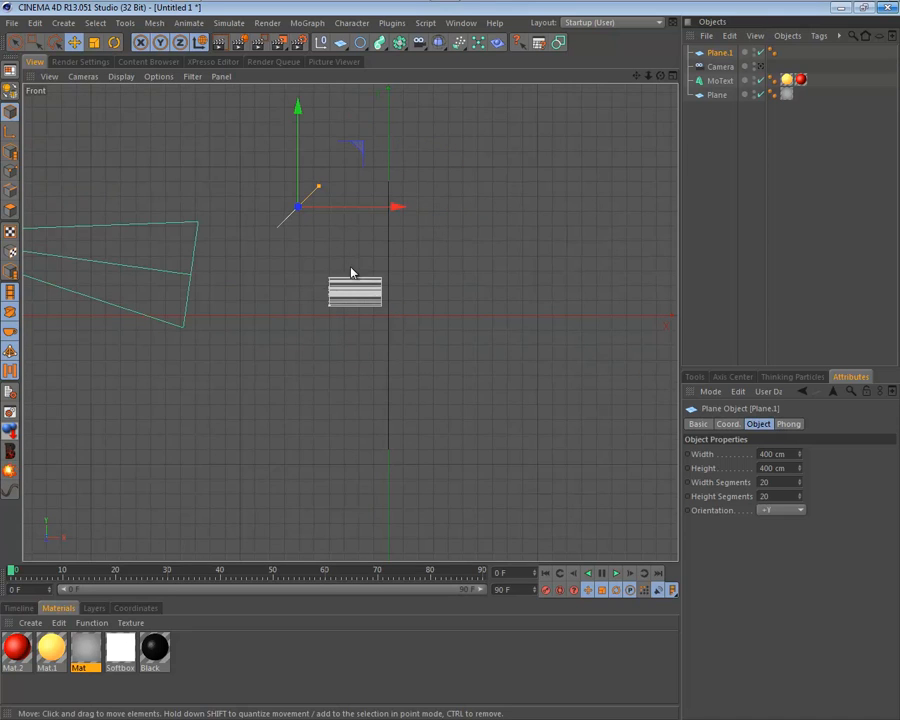
middle_click(334, 314)
middle_click(303, 284)
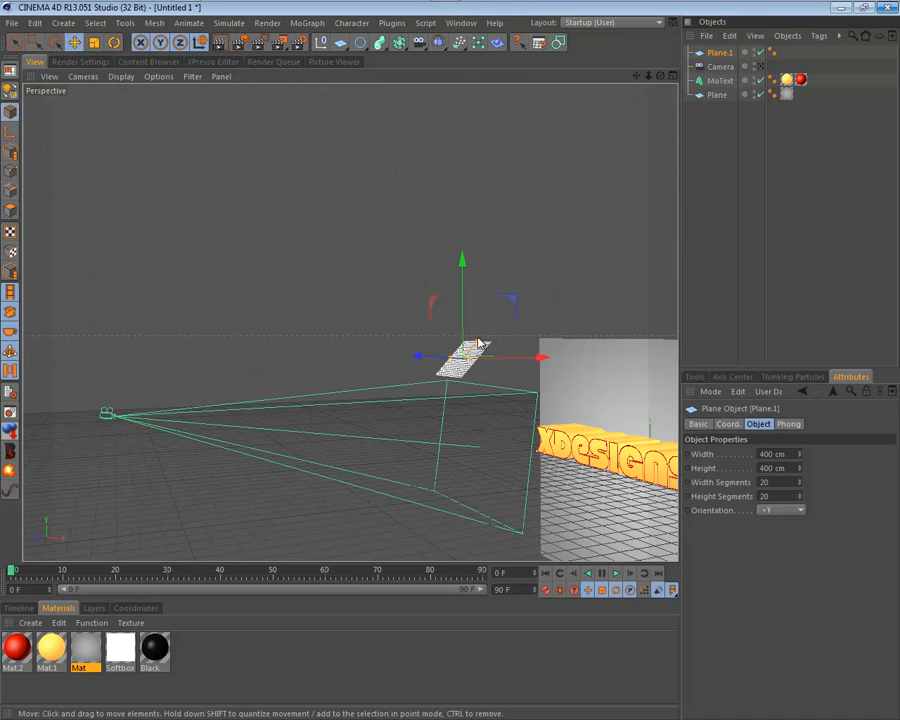
Centre the tilted plane along the text's width in the right view and check its placement in the other views
left_click_drag(659, 77, 659, 89)
middle_click(567, 250)
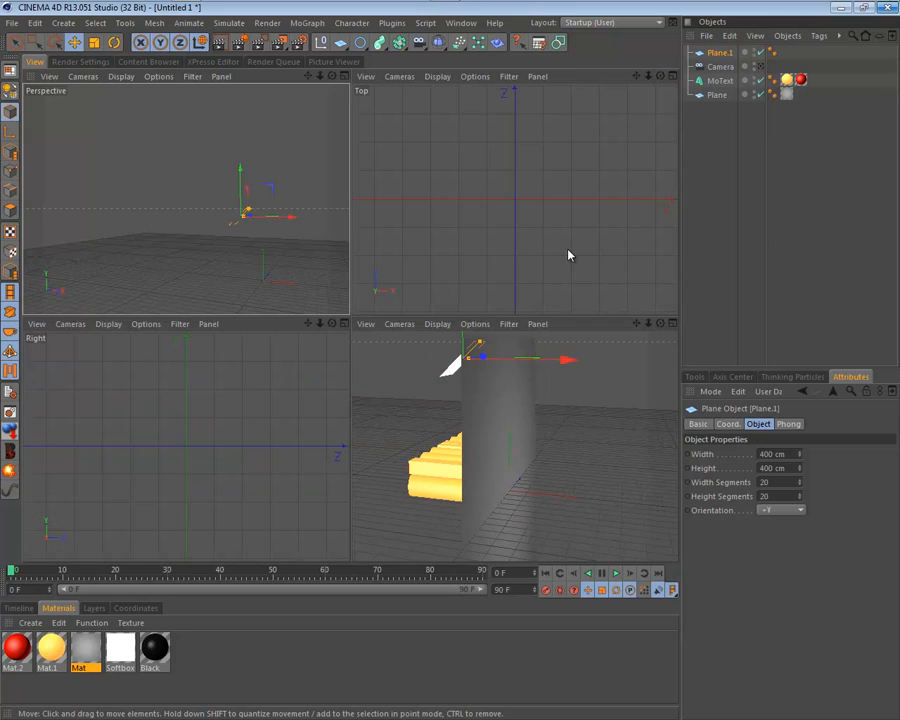
middle_click(290, 390)
scroll(275, 395, "down", 5)
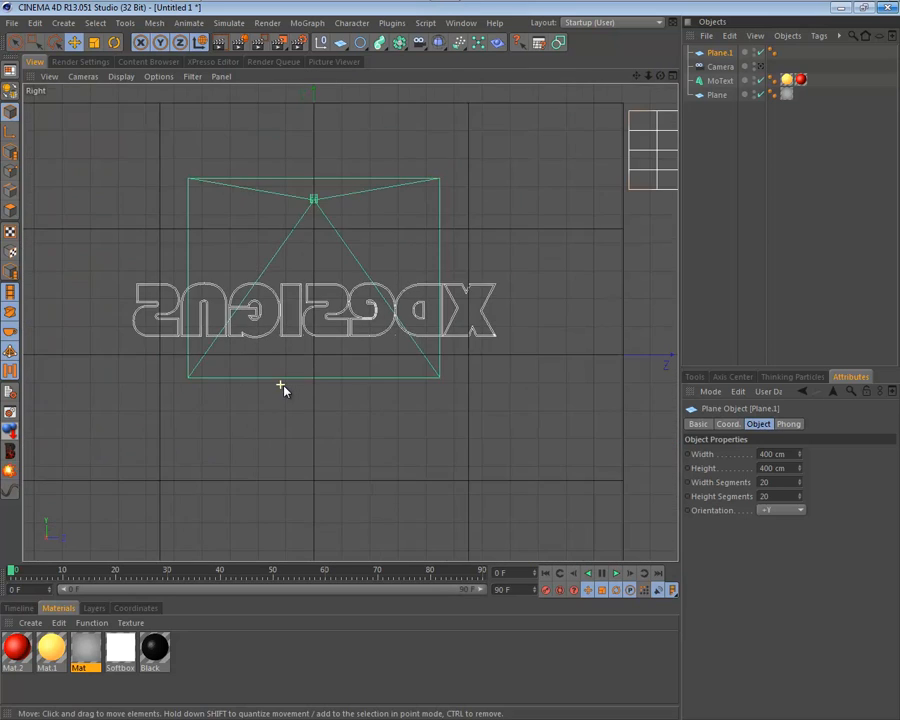
left_click_drag(572, 260, 368, 283)
middle_click(368, 283)
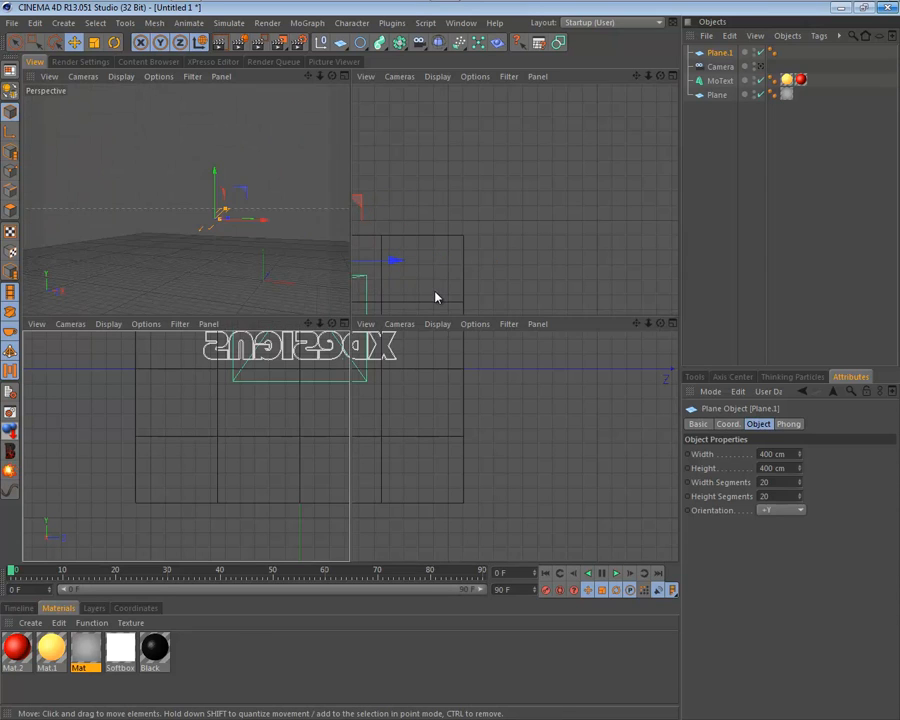
middle_click(436, 297)
scroll(470, 278, "down", 6)
middle_click(452, 291)
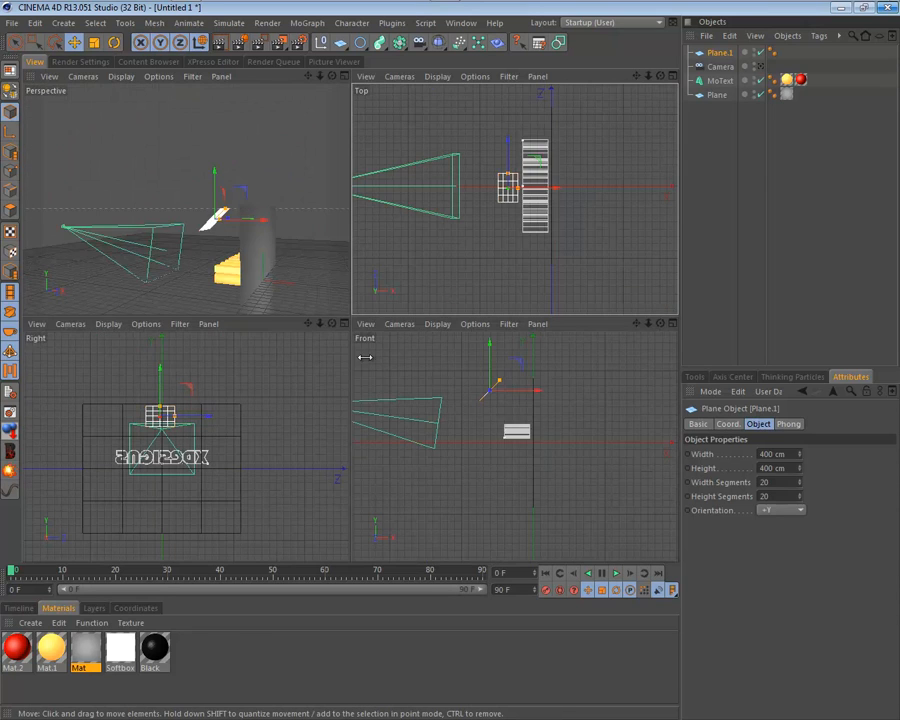
middle_click(290, 396)
middle_click(374, 364)
middle_click(217, 263)
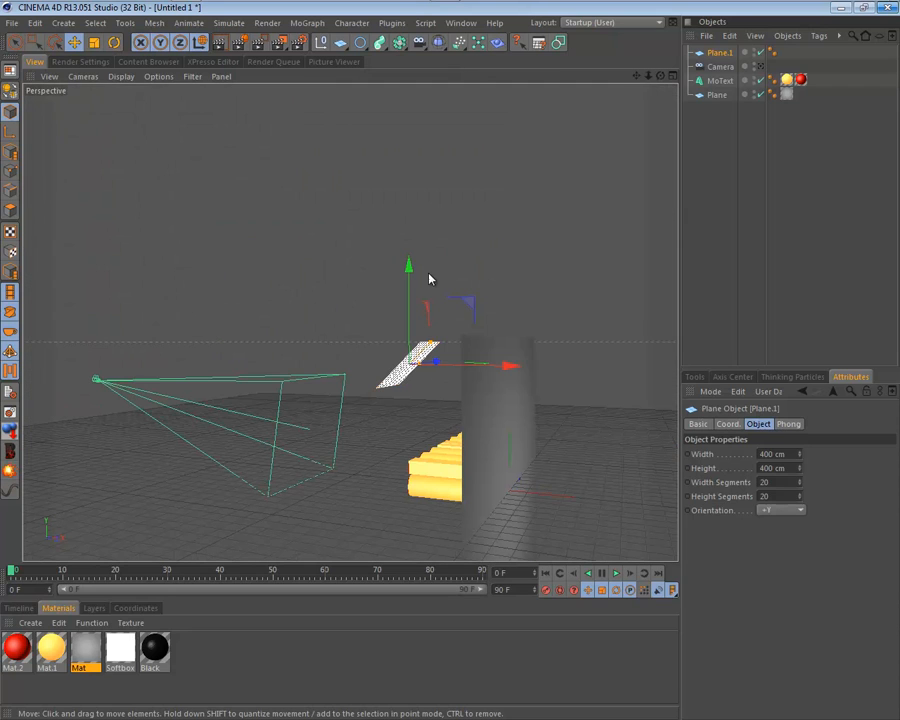
Raise the tilted plane a little higher above the text
key("ctrl+r")
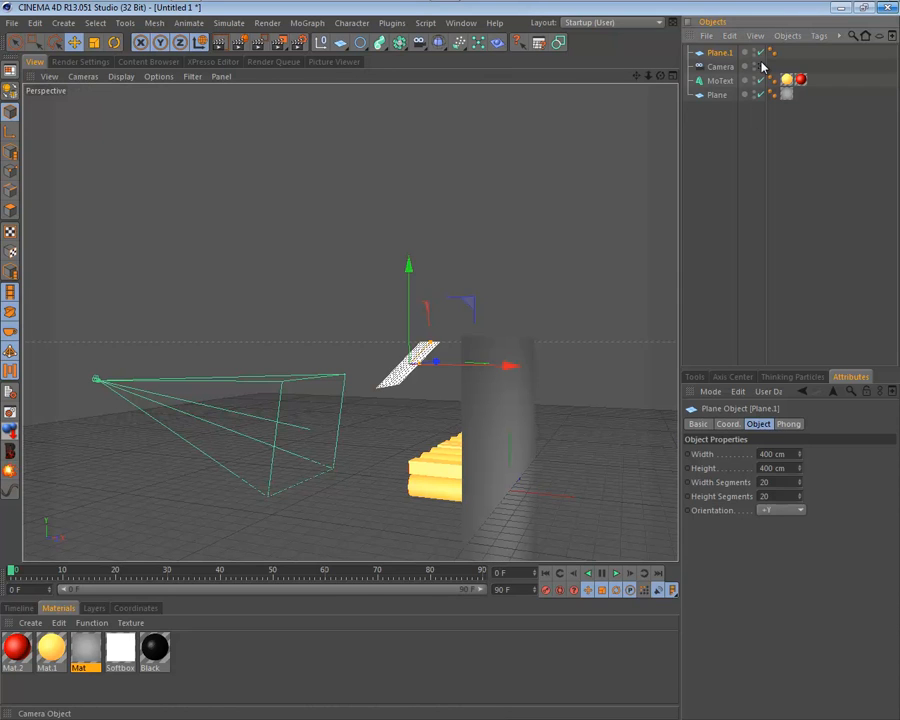
left_click_drag(411, 291, 412, 267)
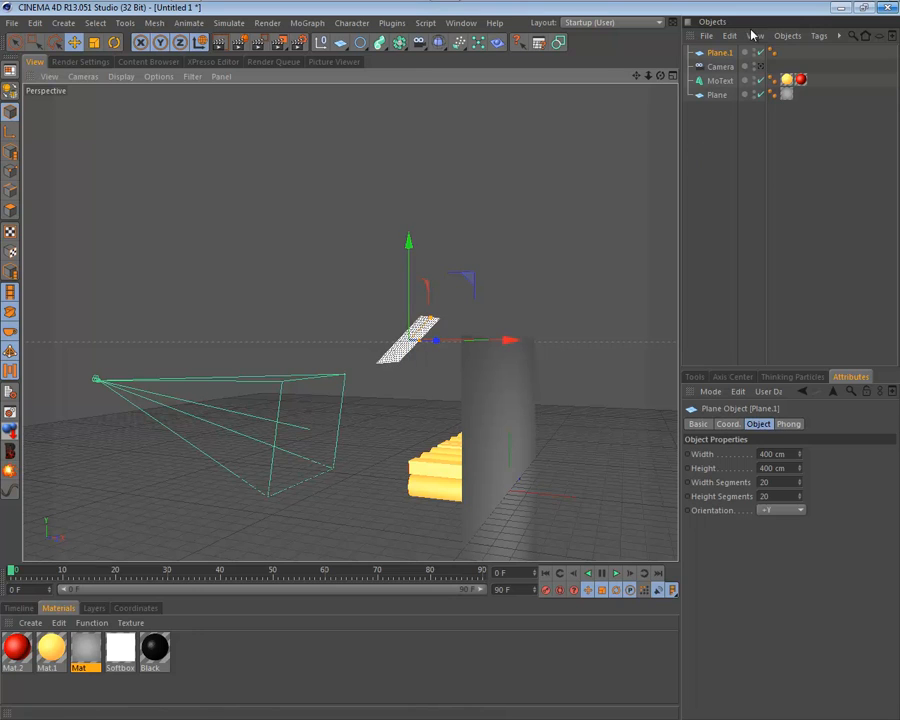
key("ctrl+r")
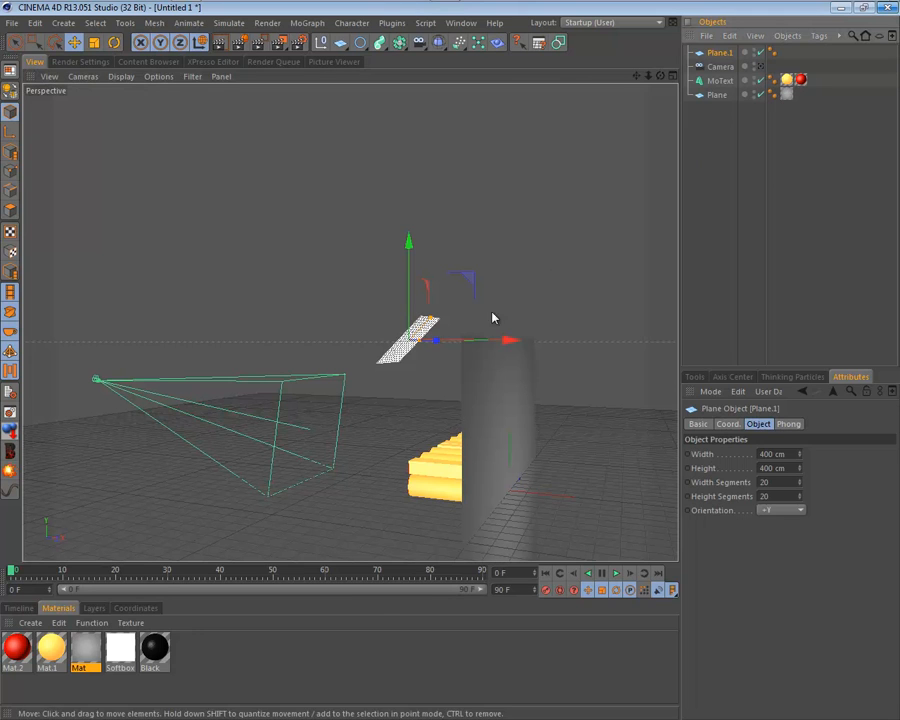
mouse_move(660, 76)
left_mouse_down()
mouse_move(471, 371)
mouse_move(444, 359)
mouse_move(454, 366)
mouse_move(659, 80)
left_mouse_up()
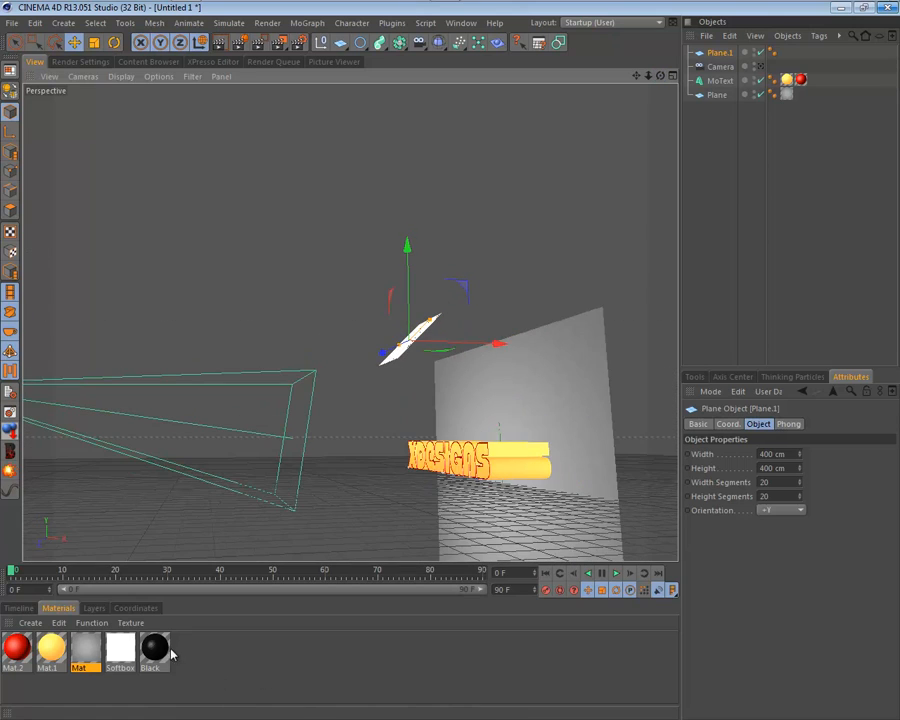
Create a new material, open it for editing and set its preview shape to Plane
left_click(120, 652)
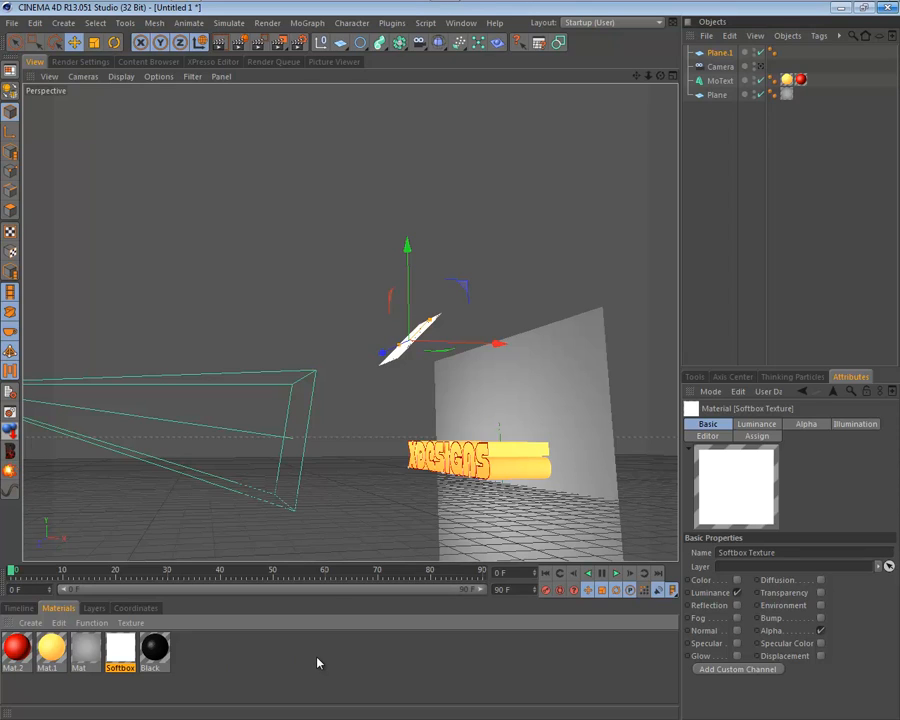
double_click(280, 657)
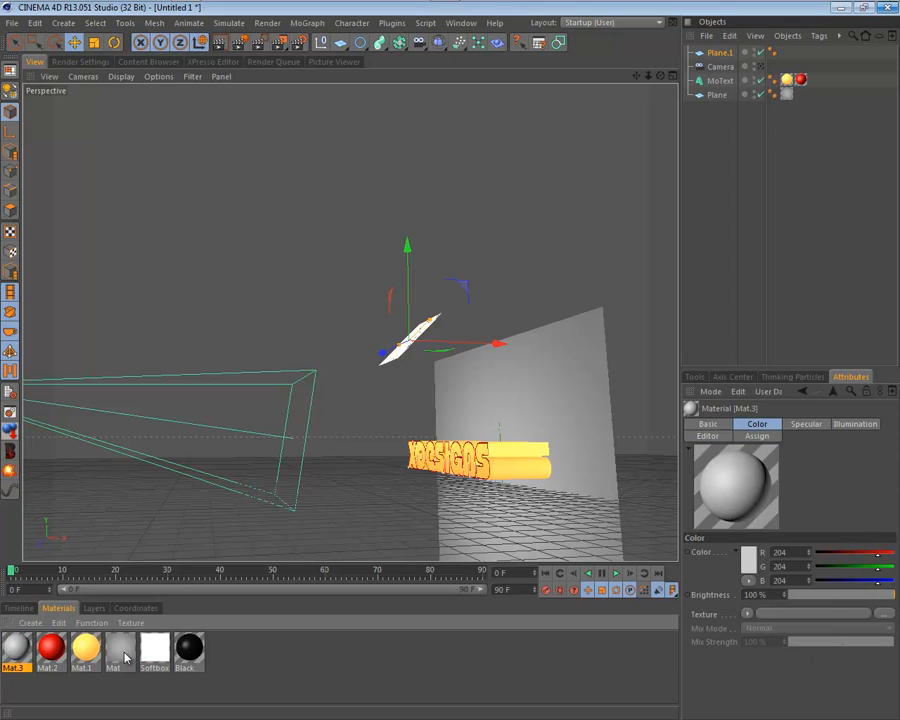
double_click(17, 648)
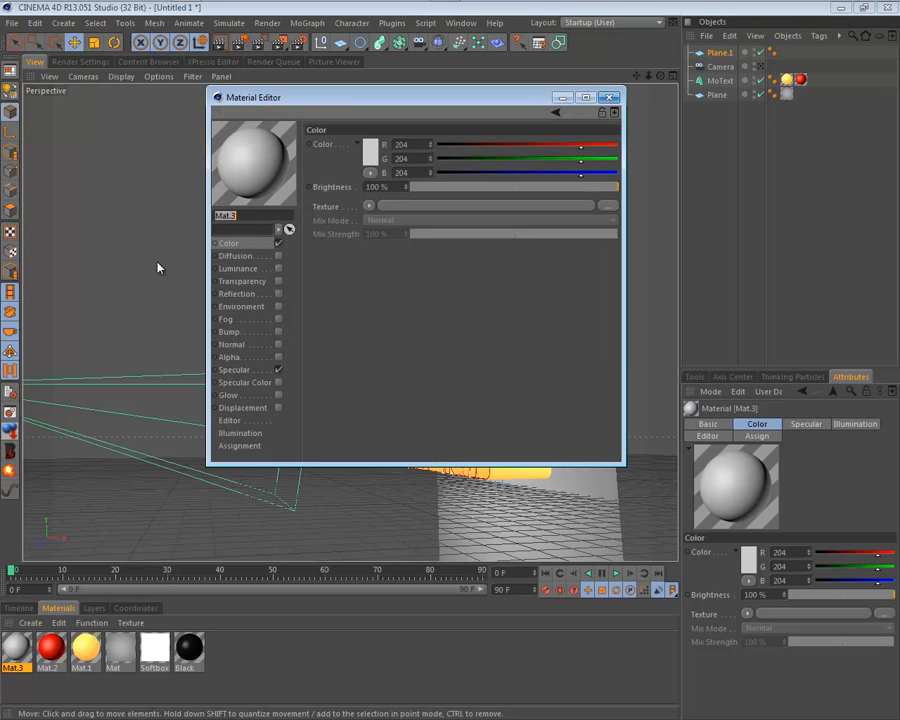
right_click(261, 168)
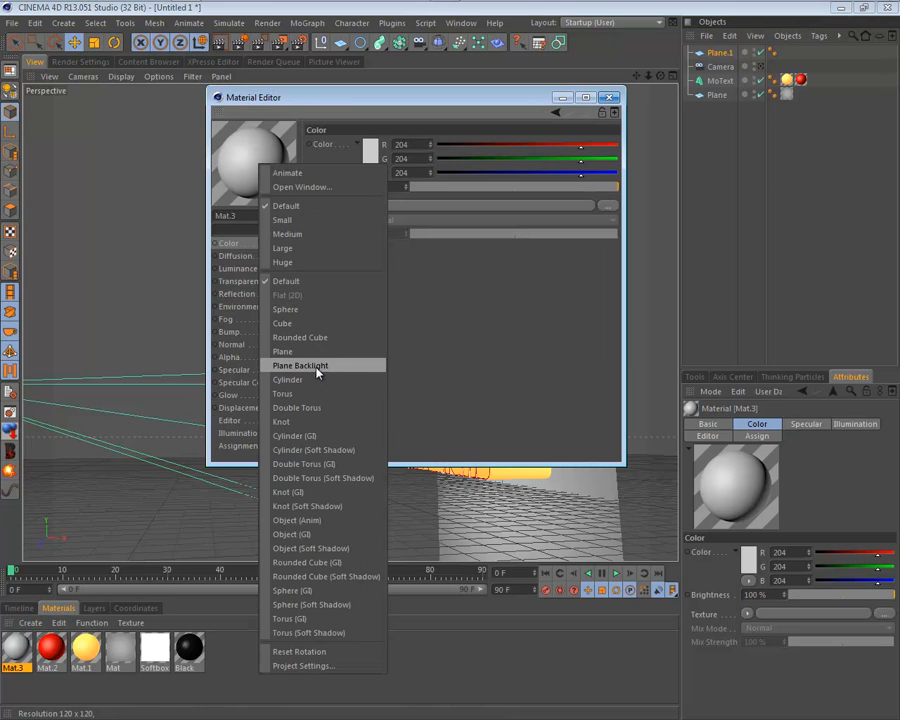
left_click(325, 351)
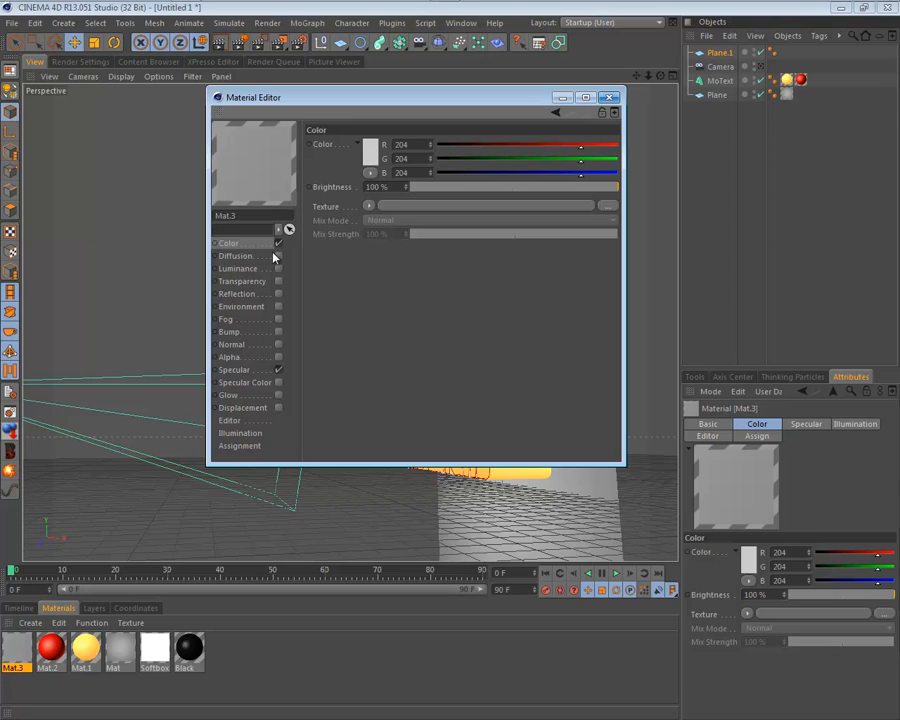
Turn off the new material's Specular and Color channels and turn on its Luminance channel
left_click(278, 370)
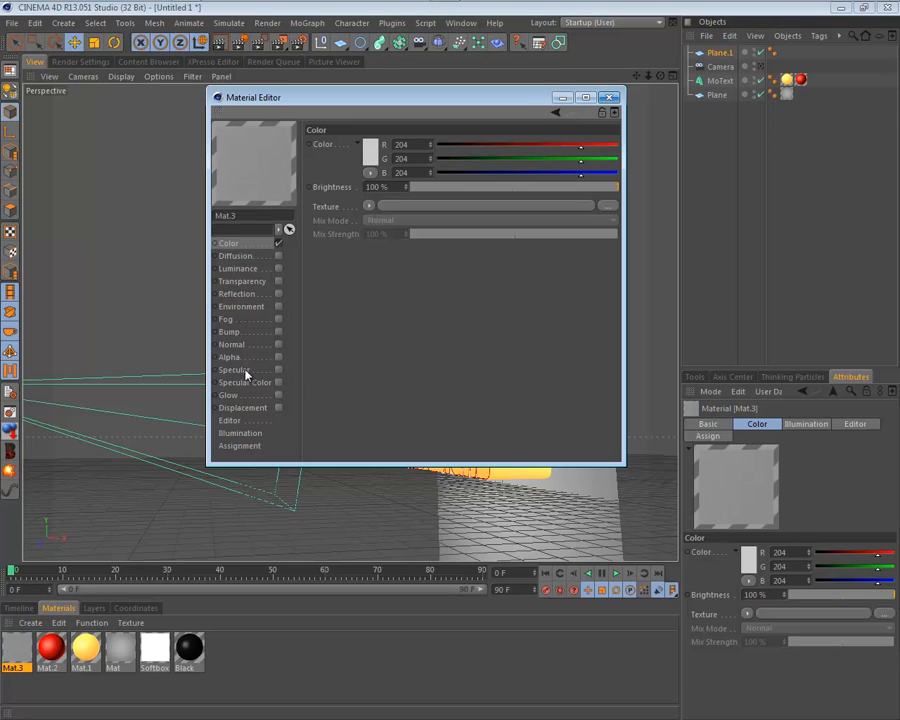
left_click(279, 243)
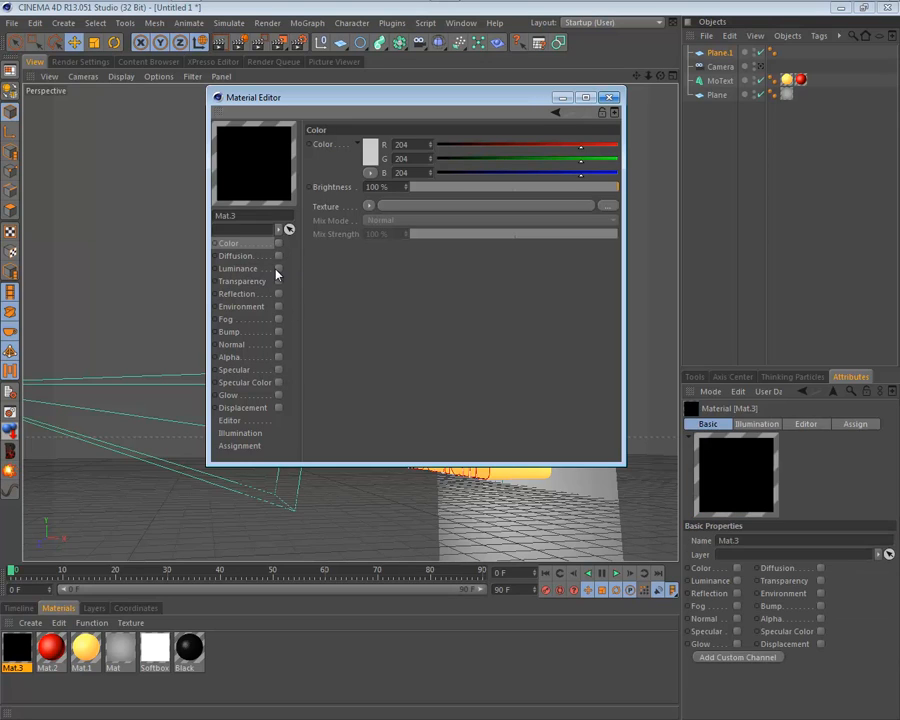
left_click(279, 269)
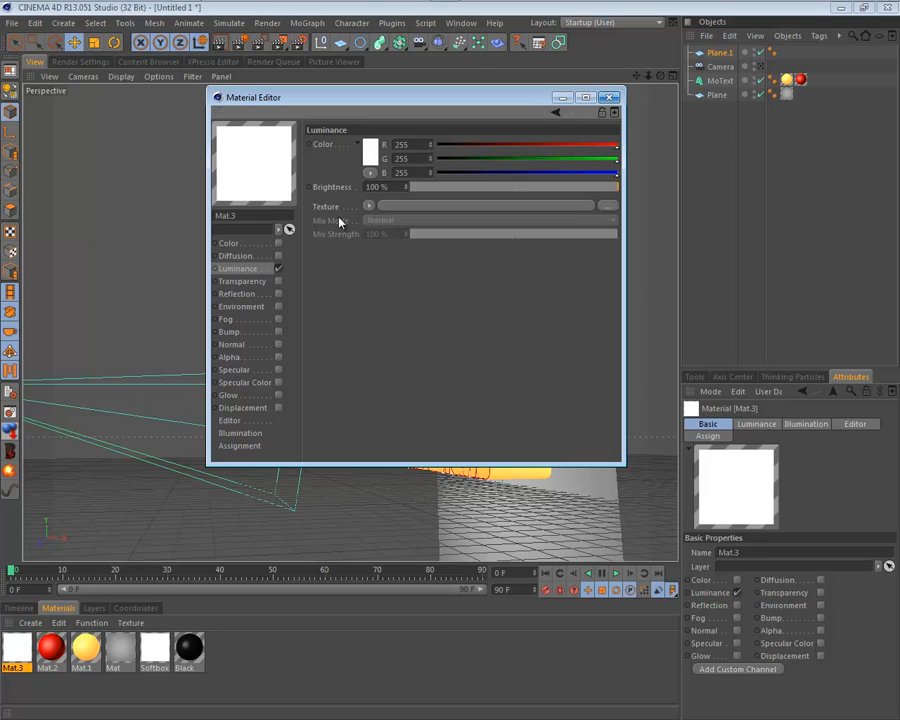
Load a Gradient shader as the texture of the new material's Luminance channel
left_click(369, 205)
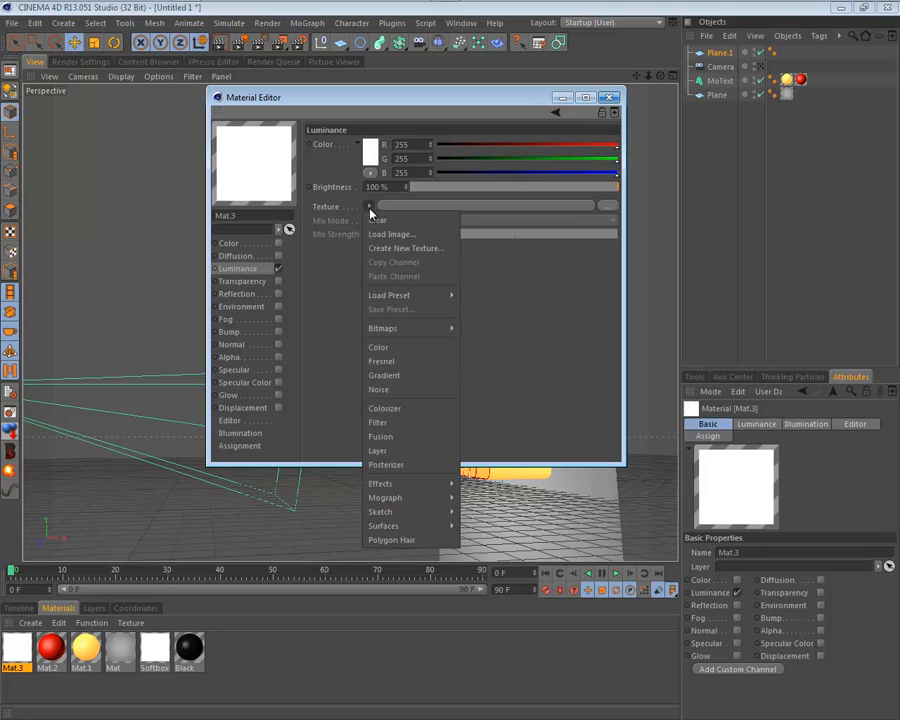
left_click(410, 365)
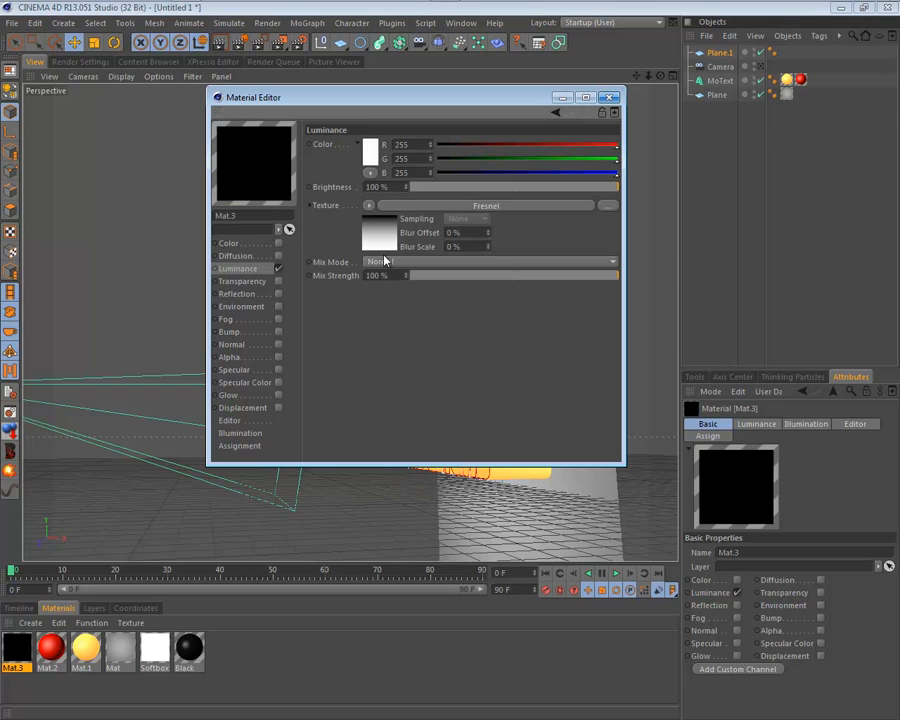
right_click(357, 234)
key("Escape")
left_click(369, 205)
left_click(432, 398)
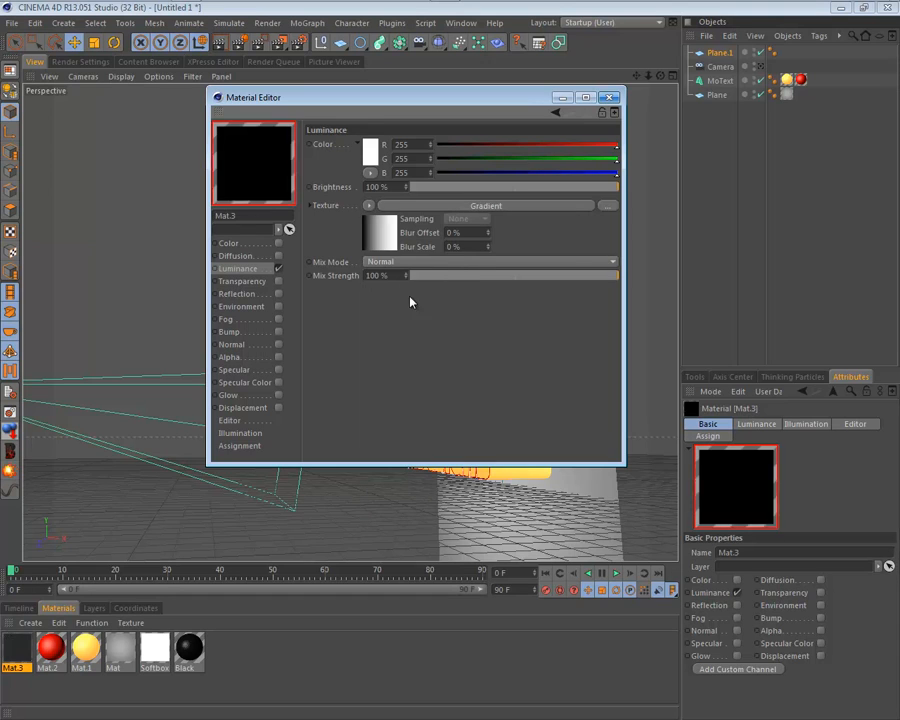
Set the luminance gradient's type to 2D - Circular and its first knot to white
left_click(410, 258)
left_click(408, 263)
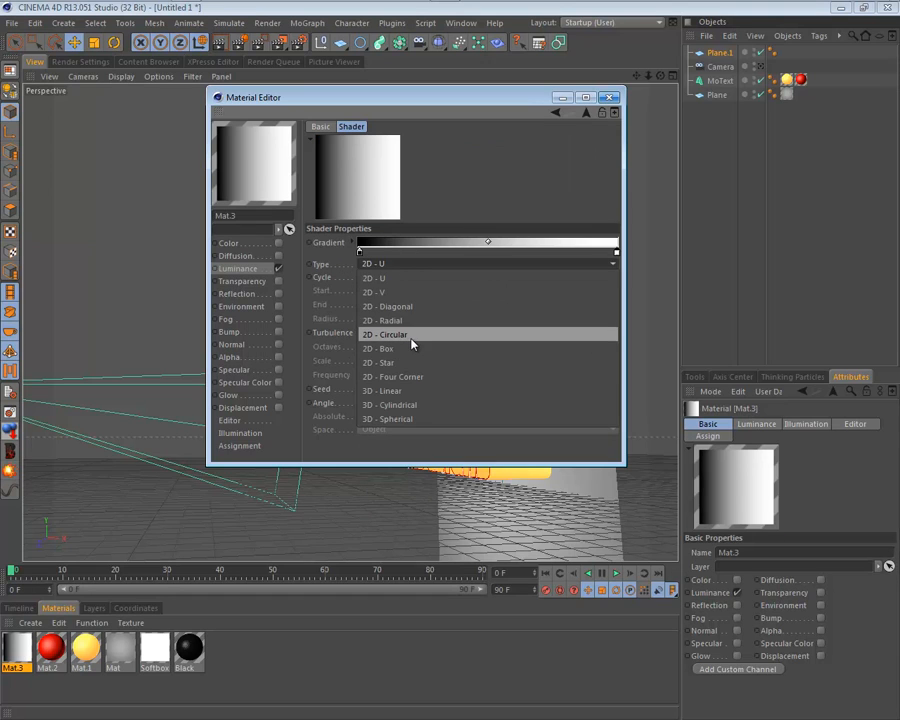
left_click(410, 336)
double_click(361, 252)
left_click_drag(361, 252, 251, 190)
left_click(338, 318)
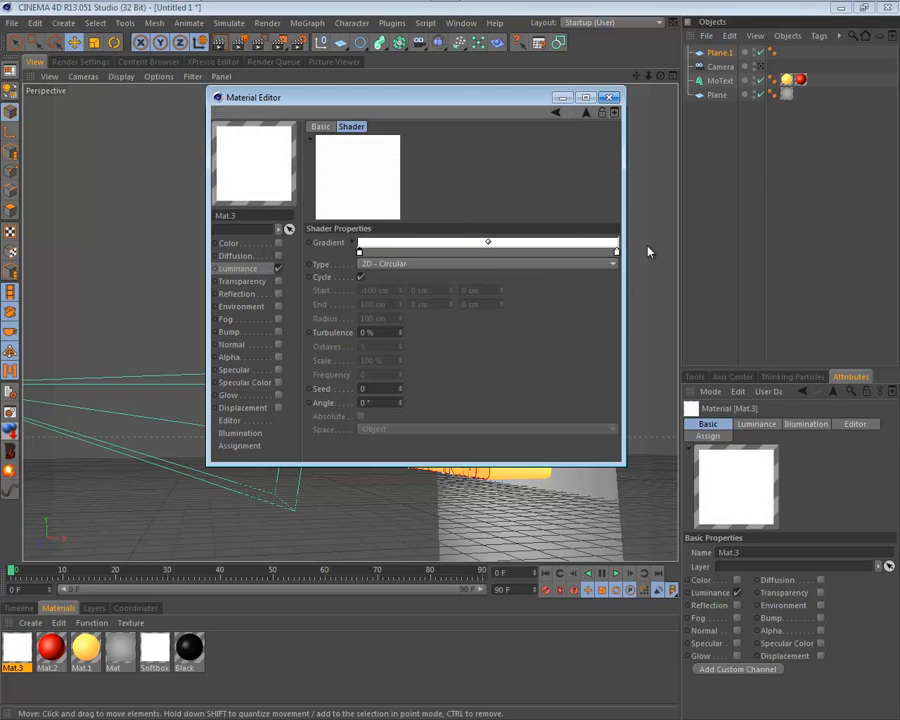
Set the gradient's last knot to light grey with RGB 184, 184, 184 and close the material
double_click(616, 252)
left_click(542, 265)
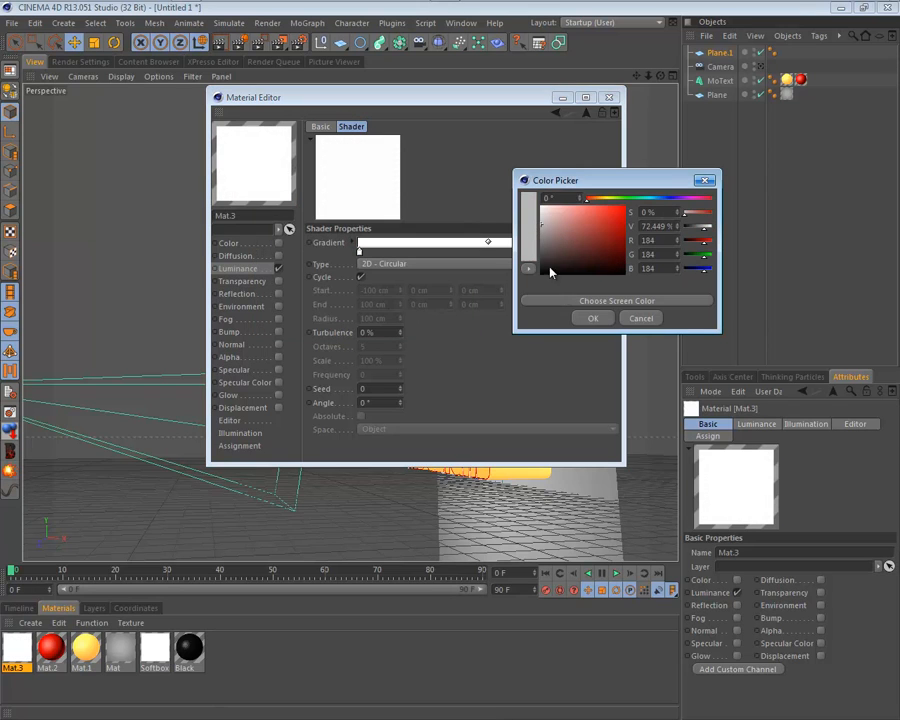
left_click(586, 318)
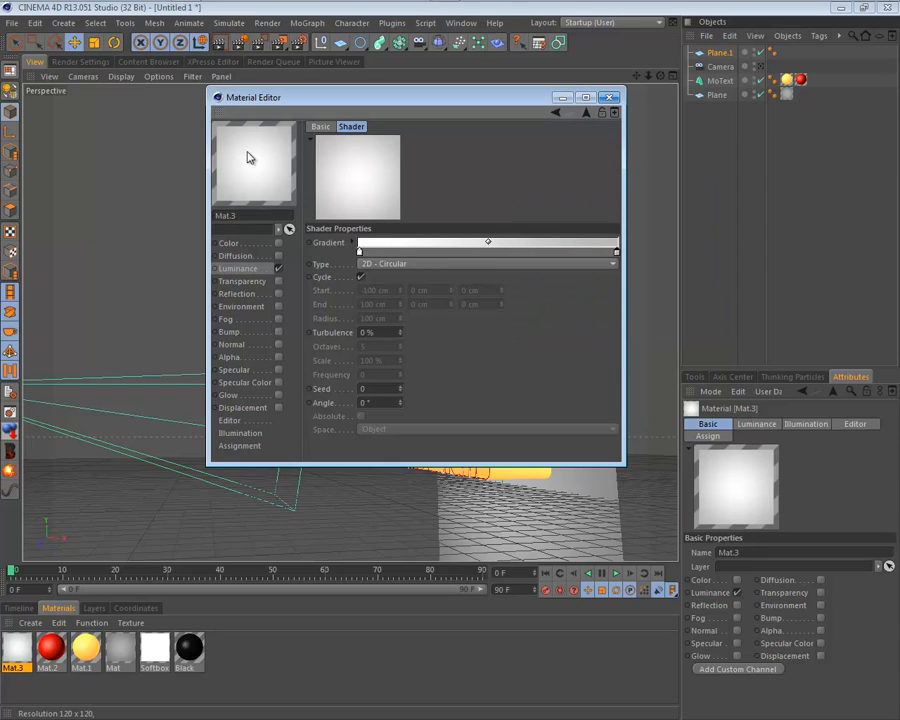
left_click(608, 98)
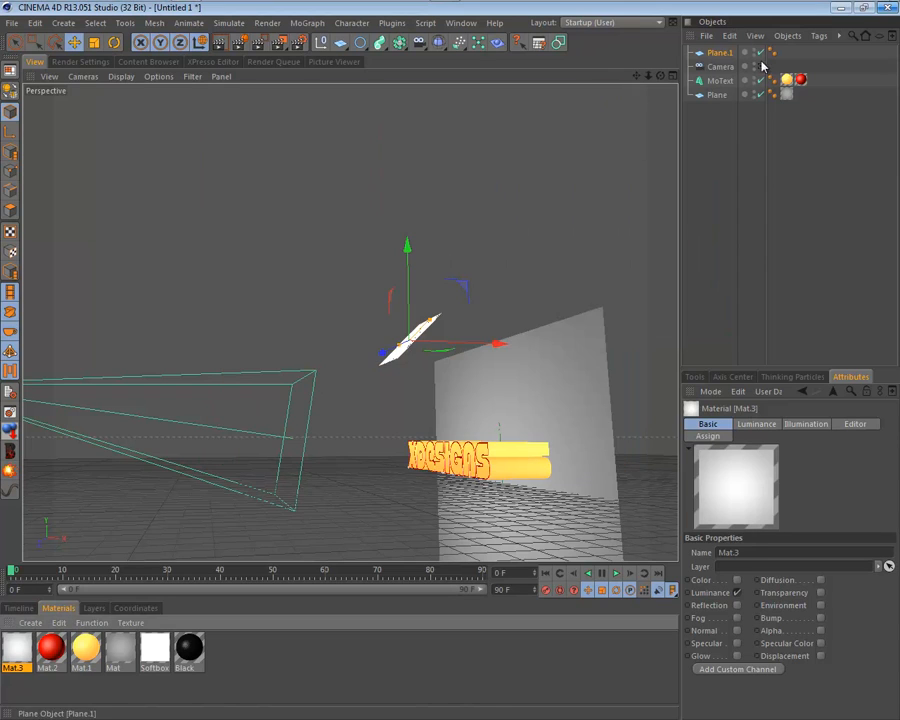
Return to the camera view and render it
left_click(760, 66)
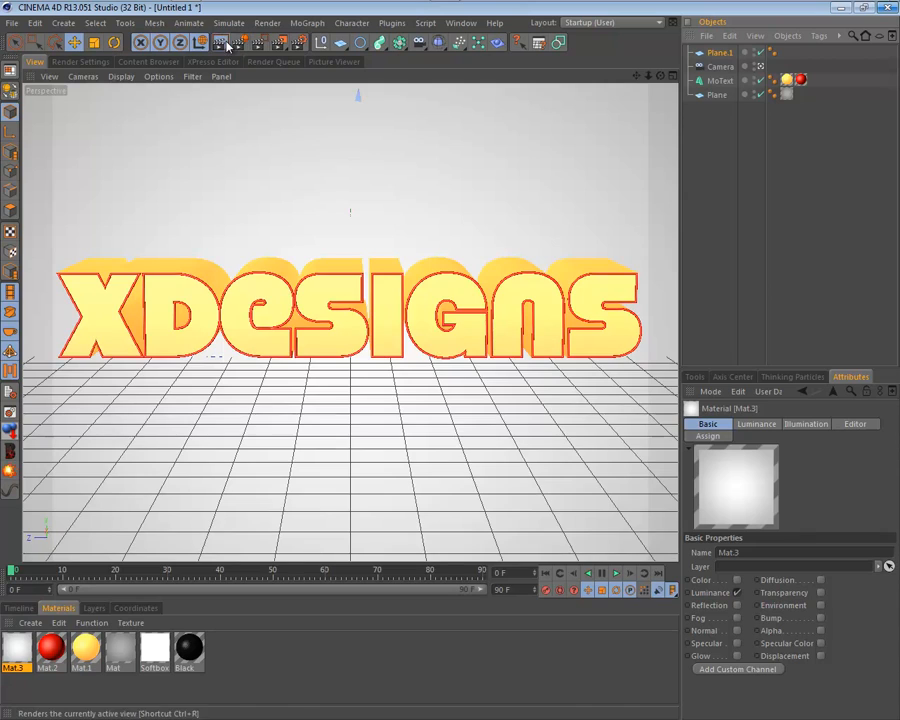
left_click(218, 42)
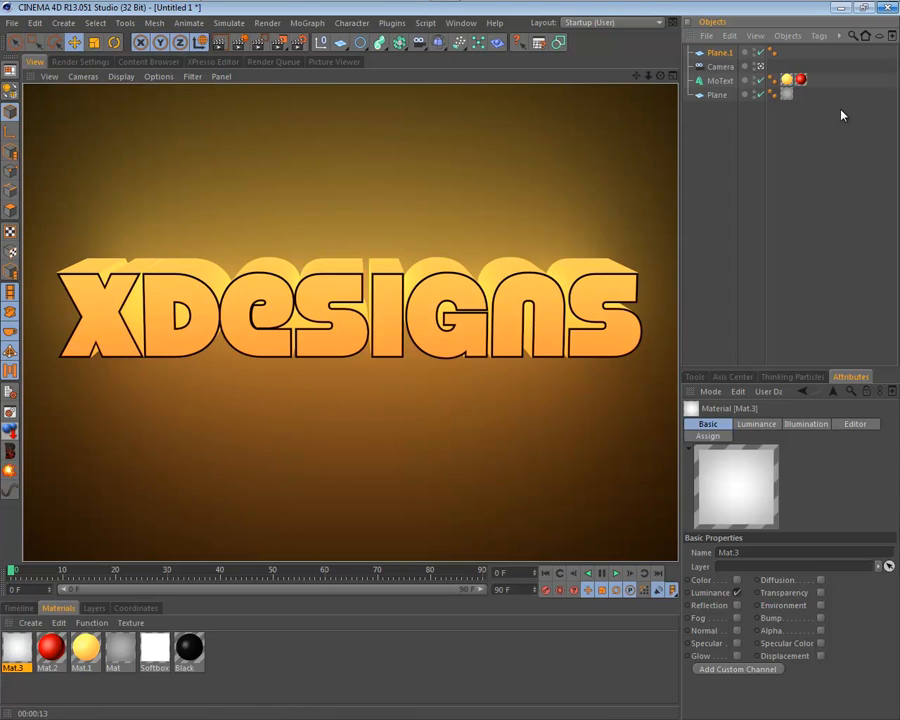
Open the red edge material Mat.2 for editing and turn on its Luminance channel
left_click(49, 655)
double_click(49, 655)
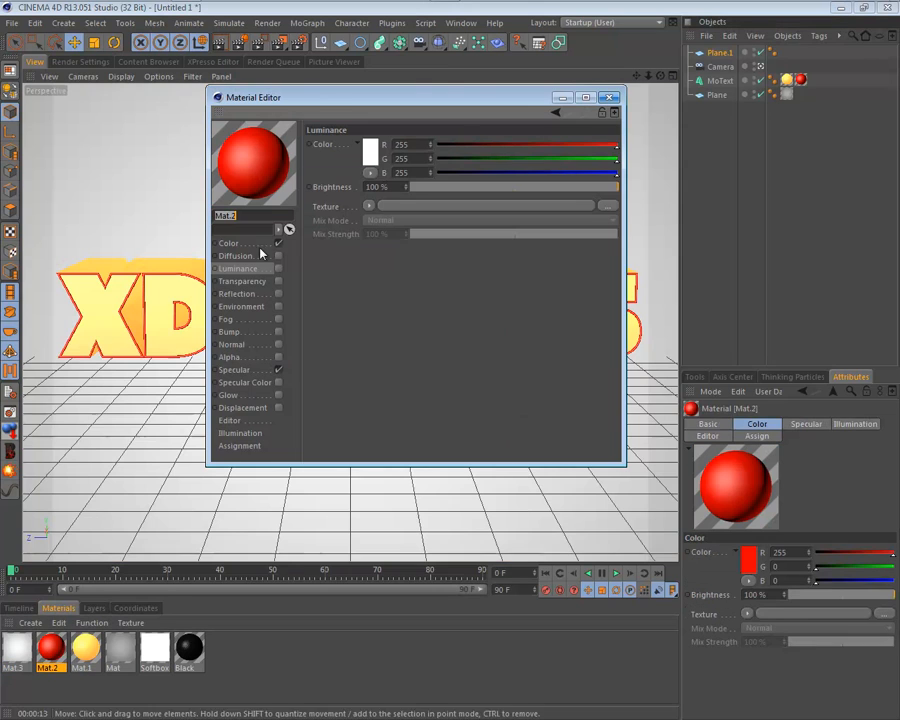
left_click_drag(299, 100, 450, 133)
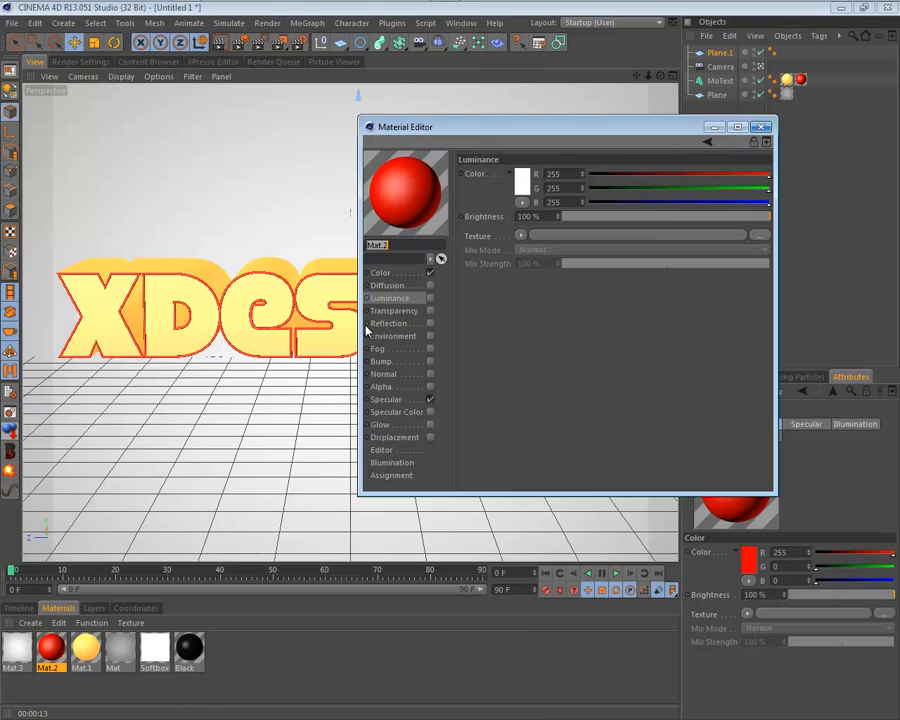
left_click(410, 276)
left_click(430, 298)
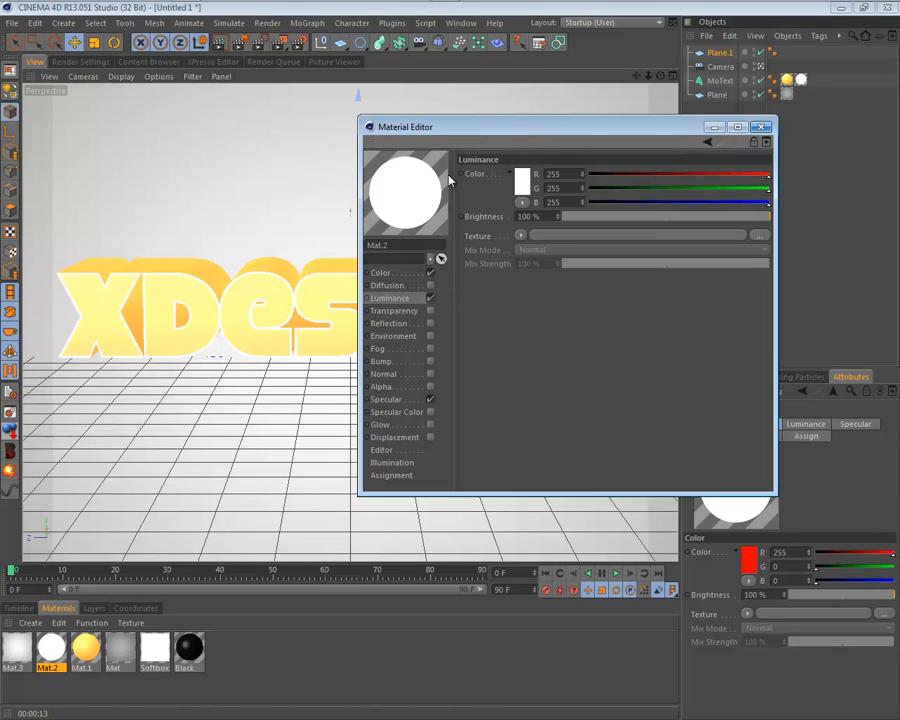
Copy Mat.2's red Color value into its Luminance color, close the material and render the camera view
left_click(414, 273)
right_click(470, 175)
left_click(519, 232)
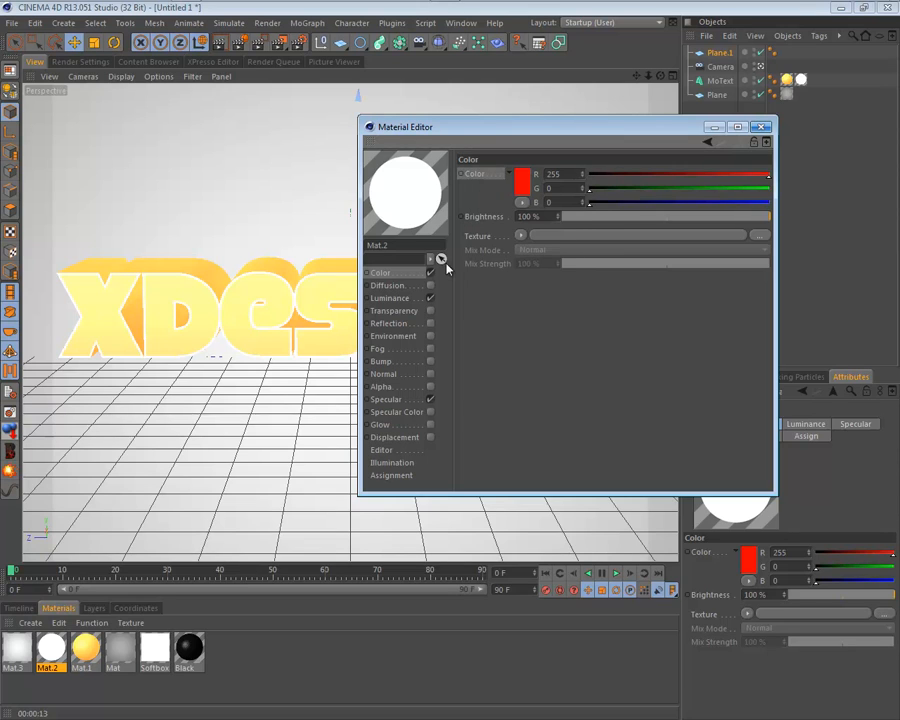
left_click(390, 298)
right_click(481, 175)
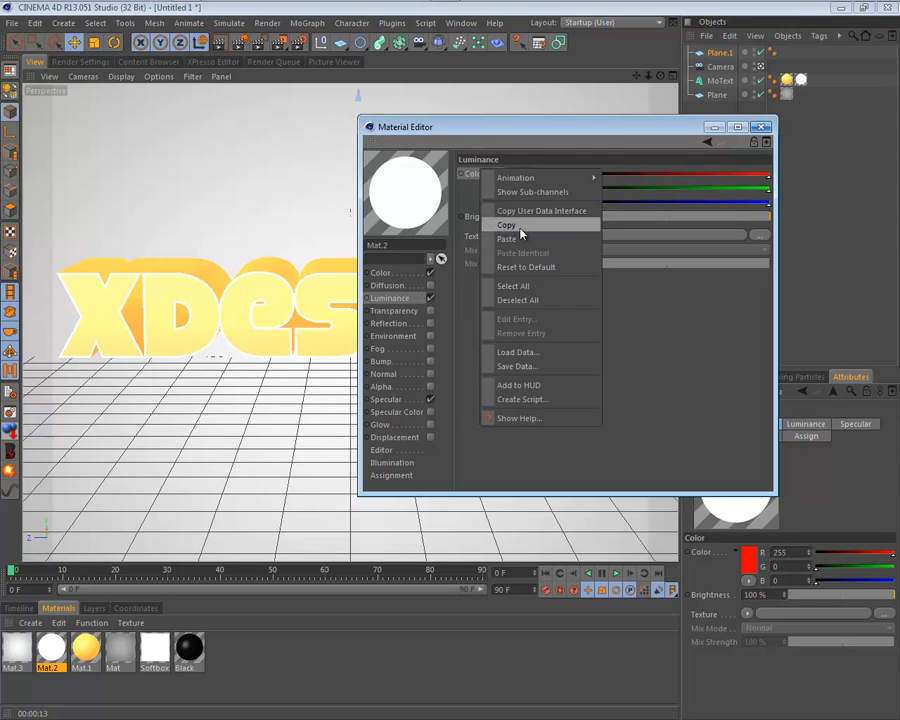
left_click(509, 238)
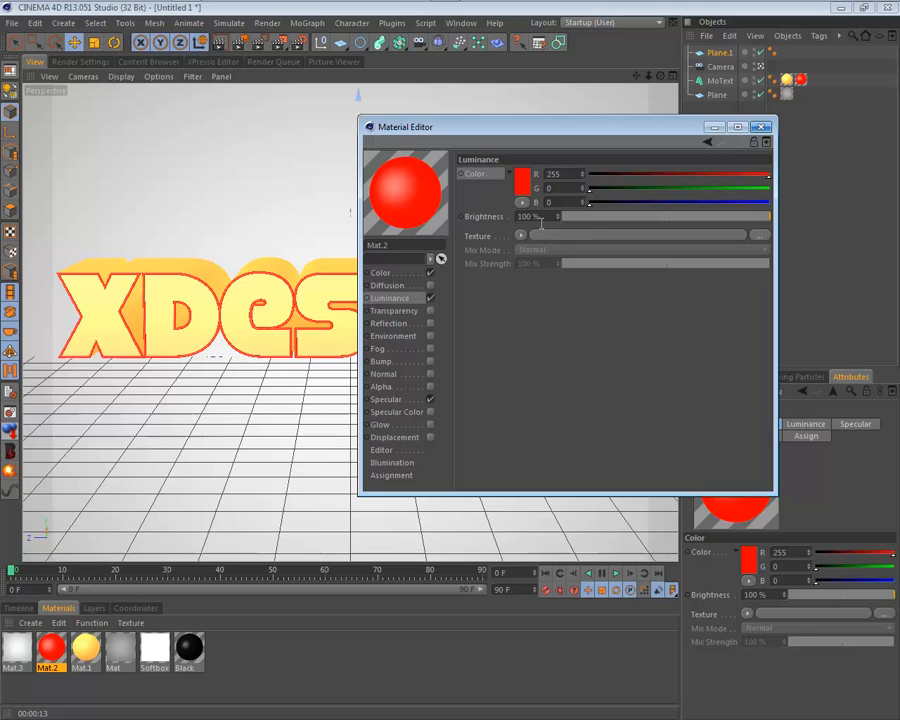
left_click(761, 127)
key("ctrl+r")
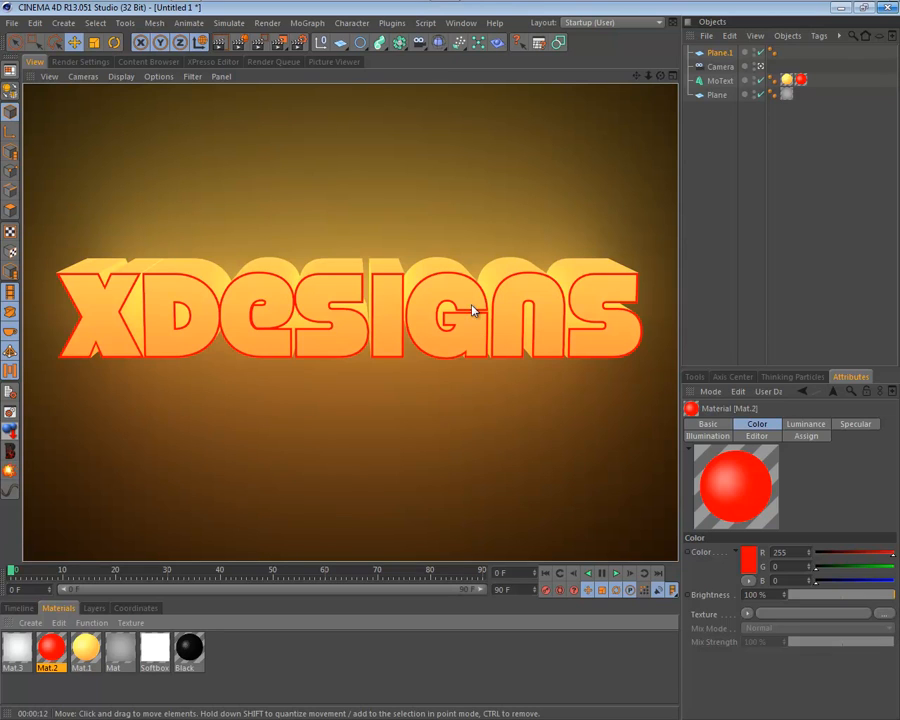
Leave the camera view and inspect the luminous plane's placement relative to the text and backdrop
left_click(747, 87)
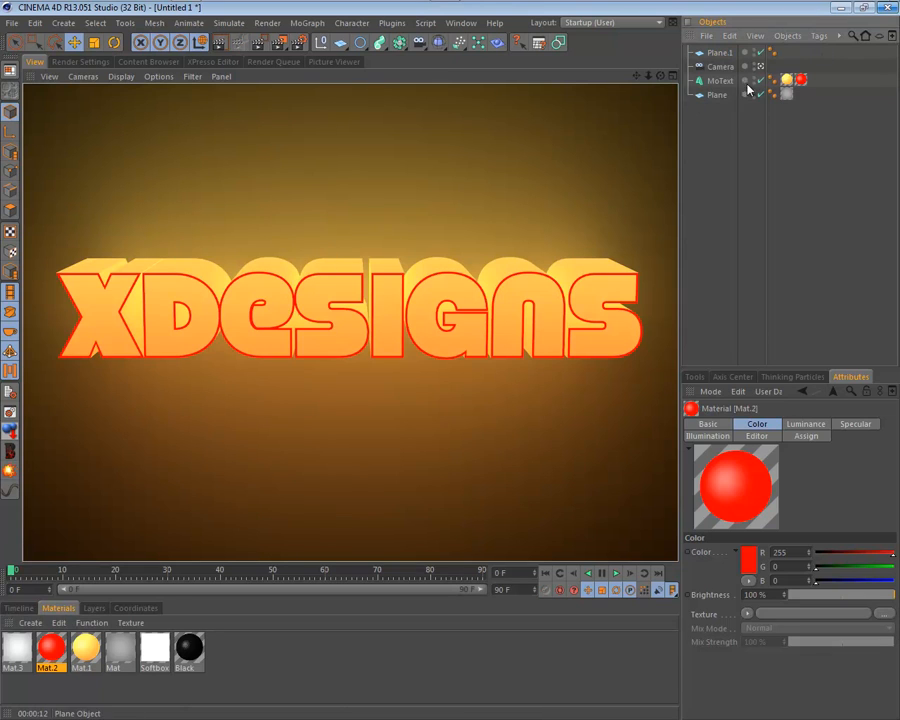
left_click(760, 66)
left_click(445, 345)
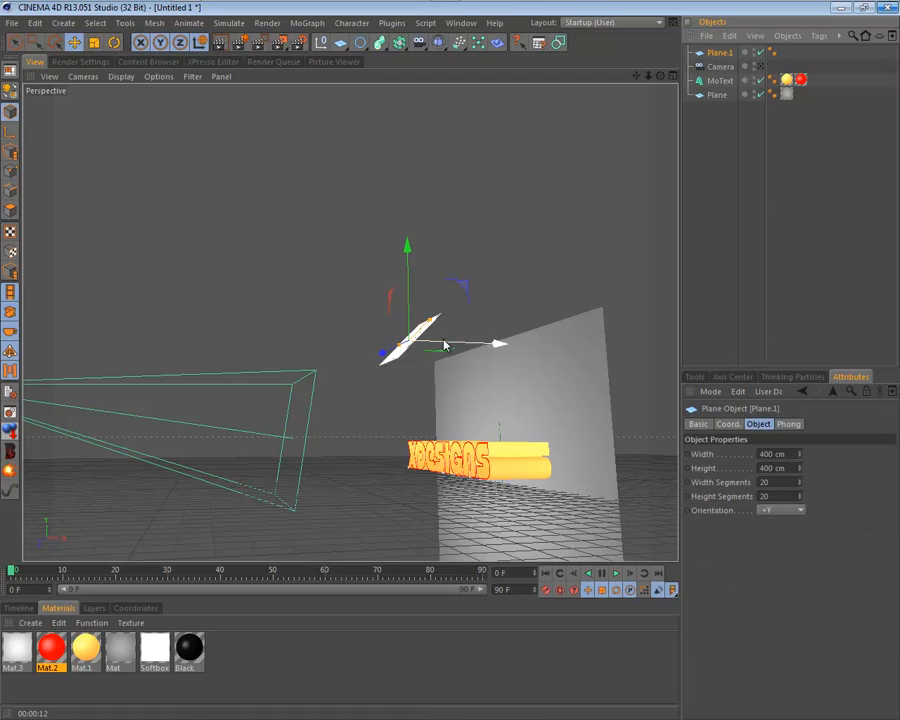
scroll(478, 336, "up", 5)
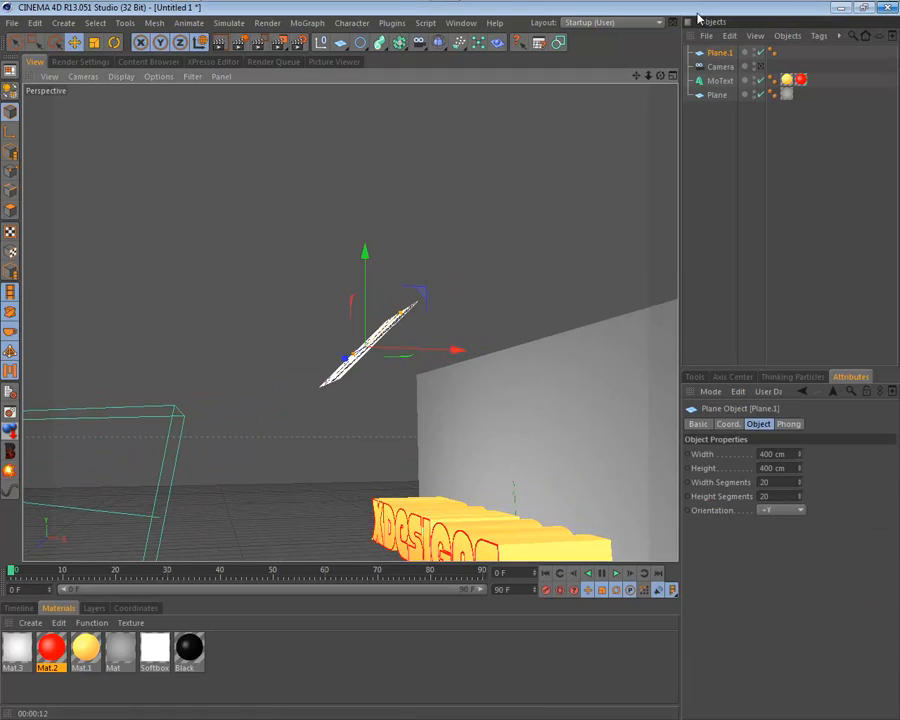
left_click_drag(661, 77, 448, 358)
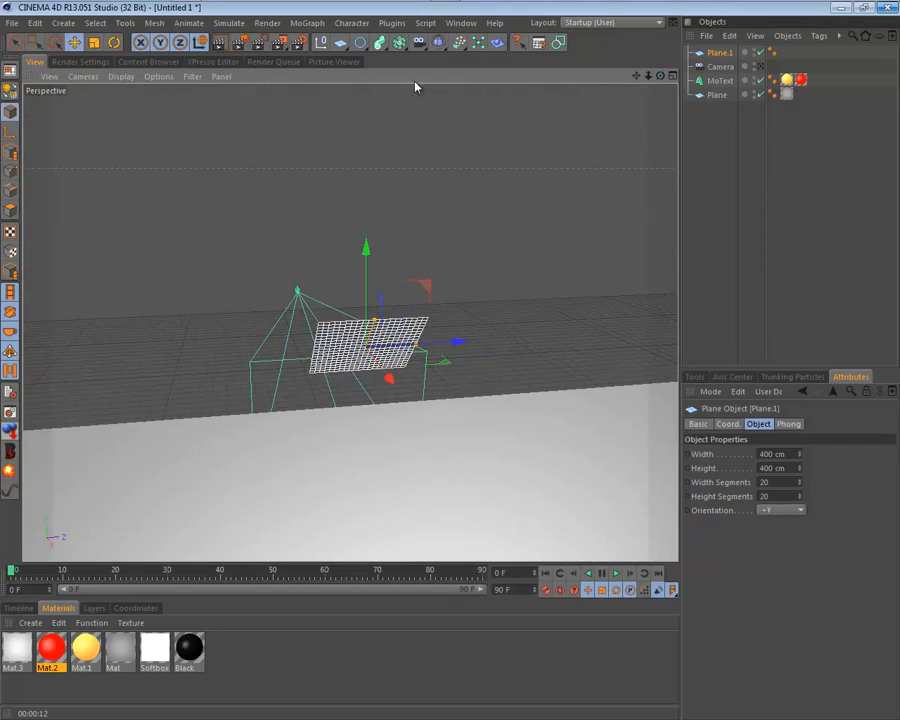
Browse the Greyscalegorilla light kits, GSG_HDRI_Studio_Pack and GSG_Texture_Kit presets for a lighting setup
left_click(105, 62)
left_click(149, 61)
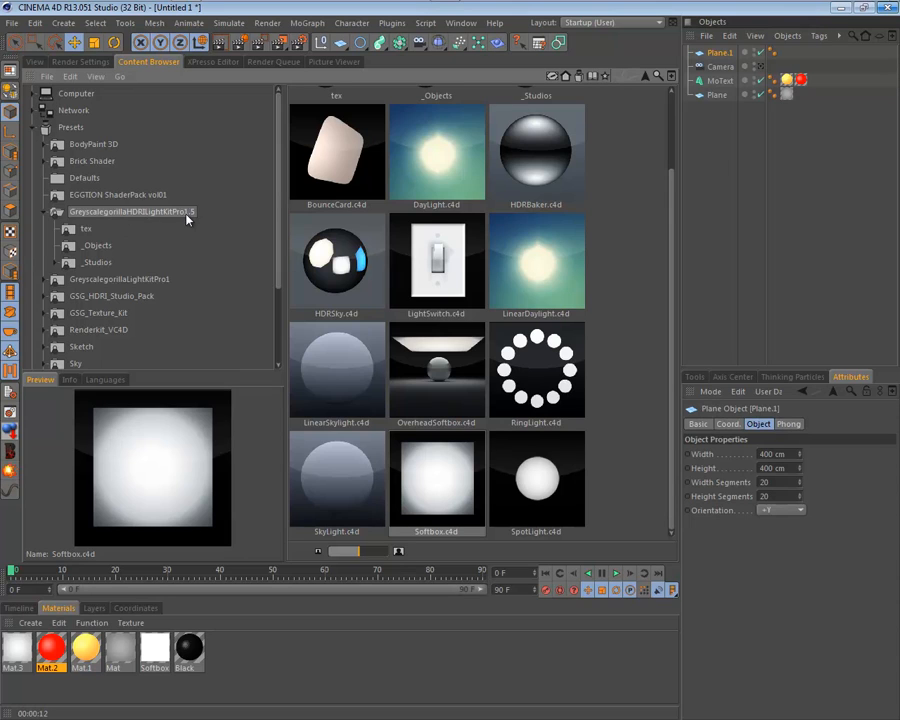
left_click_drag(213, 275, 212, 218)
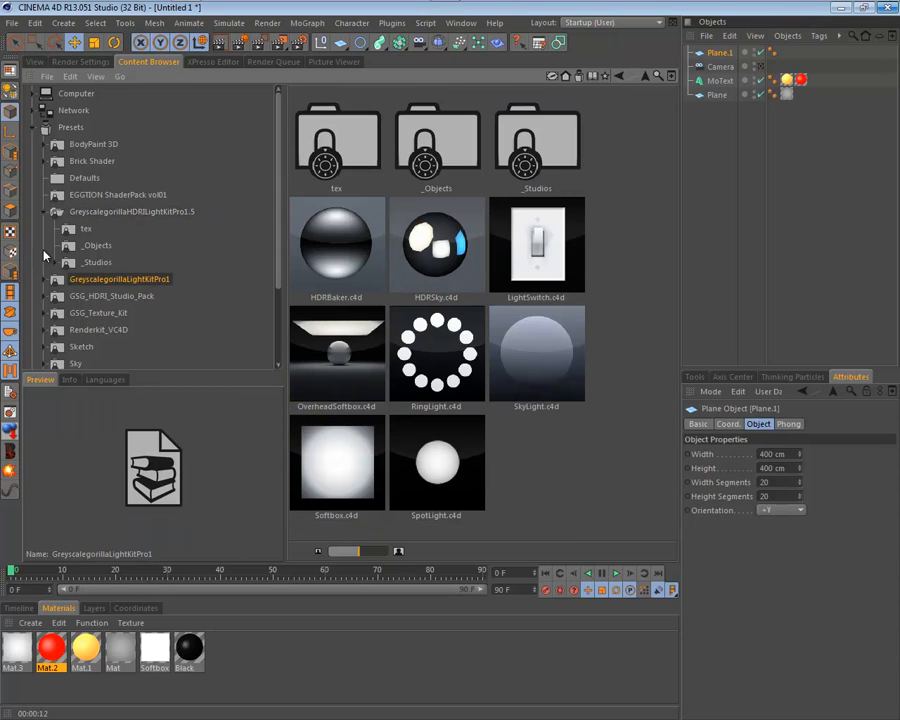
left_click_drag(280, 228, 284, 292)
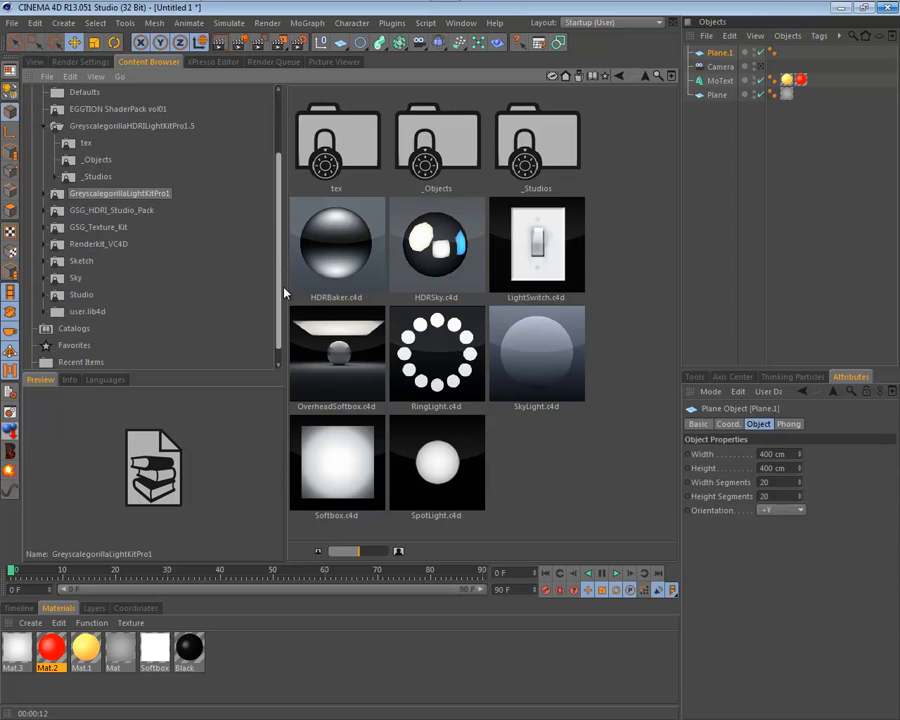
left_click(128, 211)
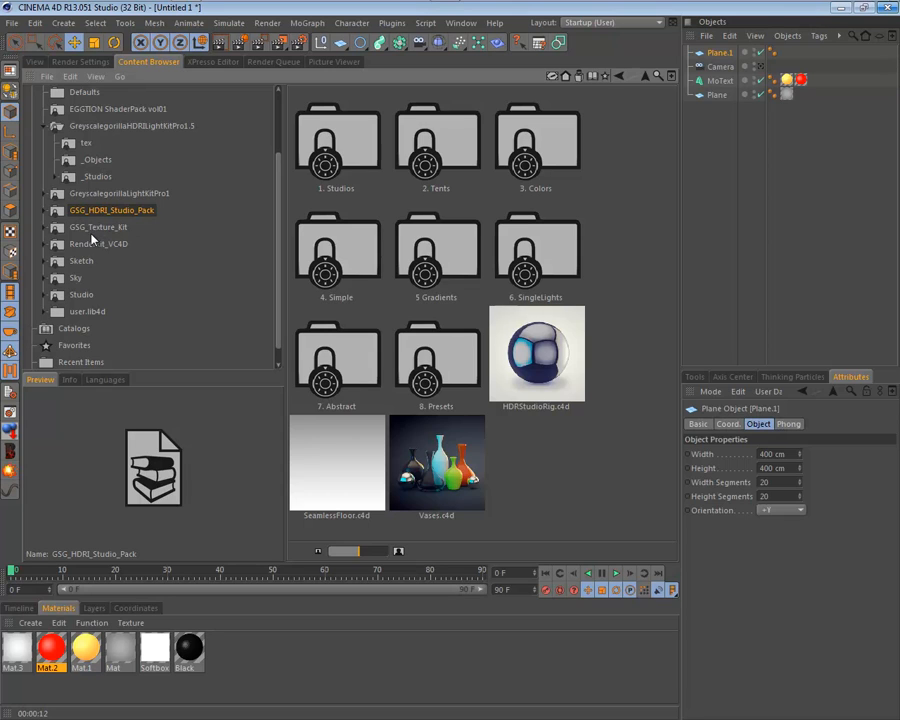
left_click(91, 231)
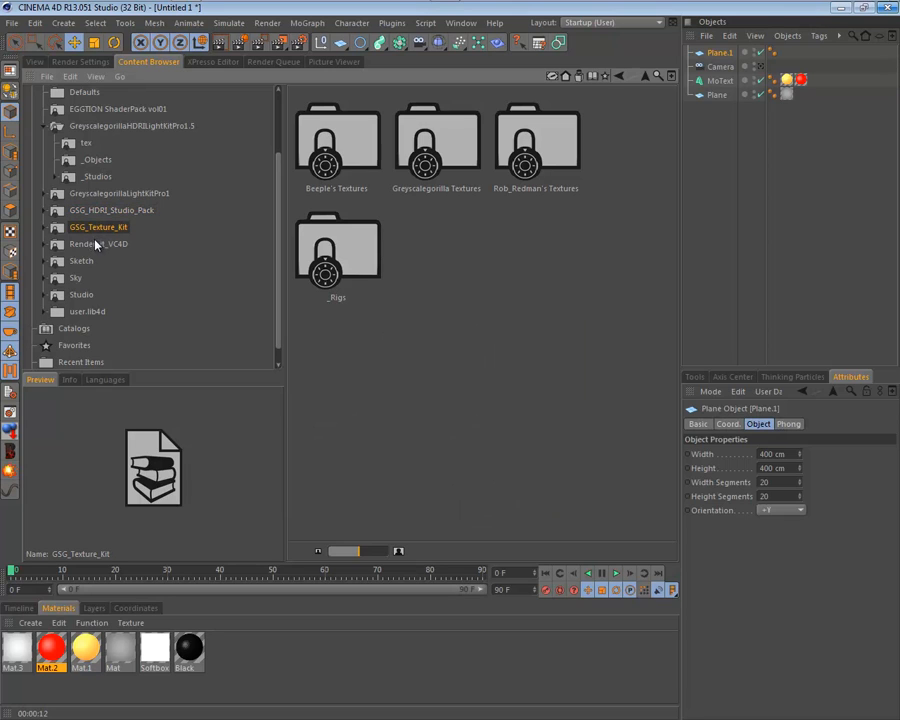
left_click(204, 180)
scroll(142, 119, "up", 2)
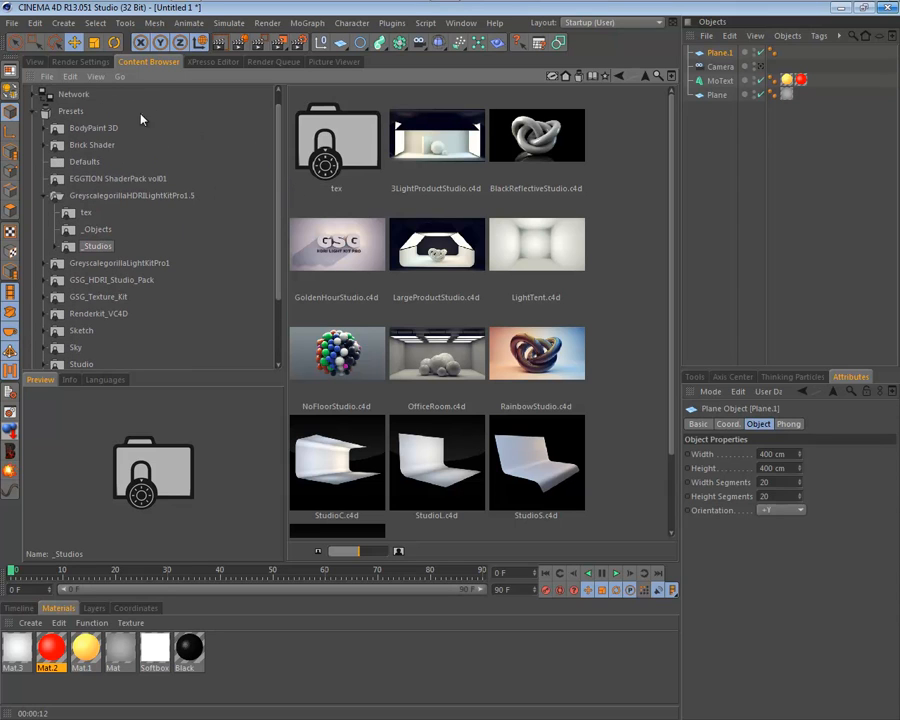
Return to the 3D viewport and look through the scene camera again
left_click(34, 62)
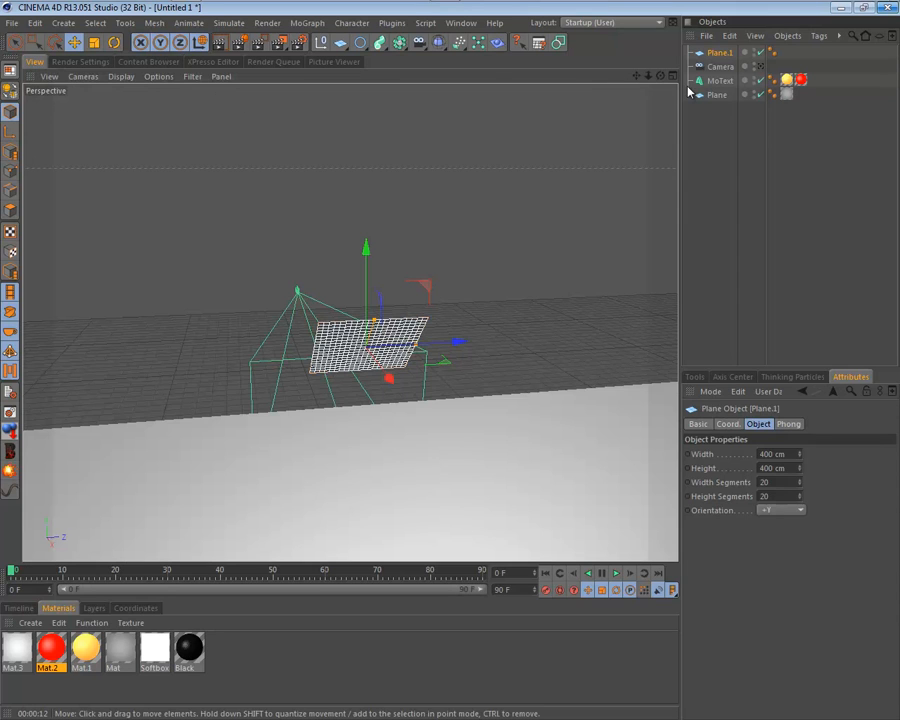
left_click_drag(664, 77, 702, 75)
left_click(762, 68)
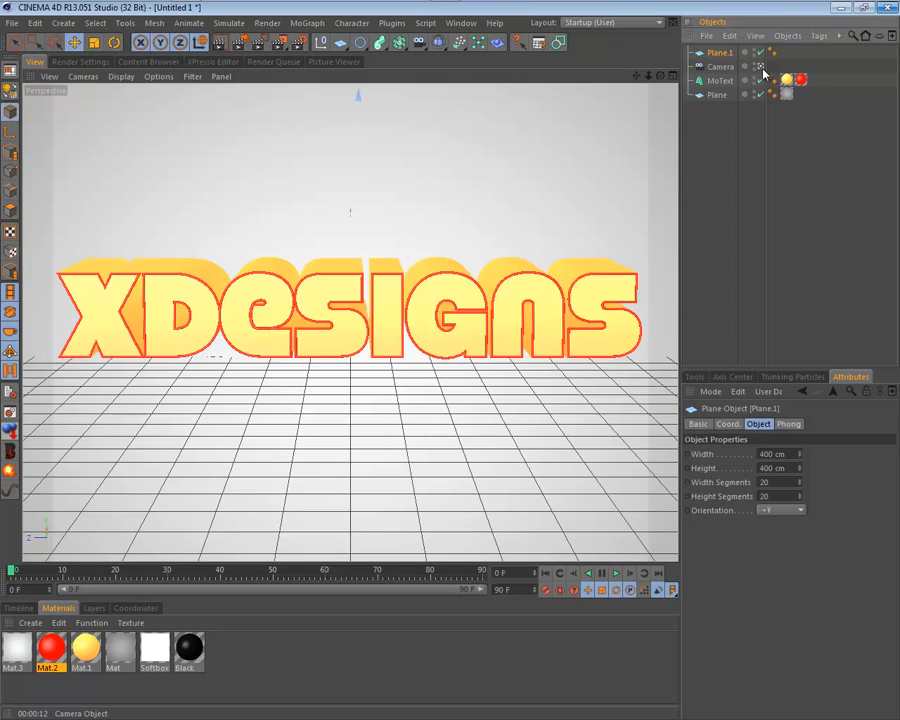
Review the render settings for output, save, anti-aliasing, options and Global Illumination, and return to the viewport
left_click(80, 61)
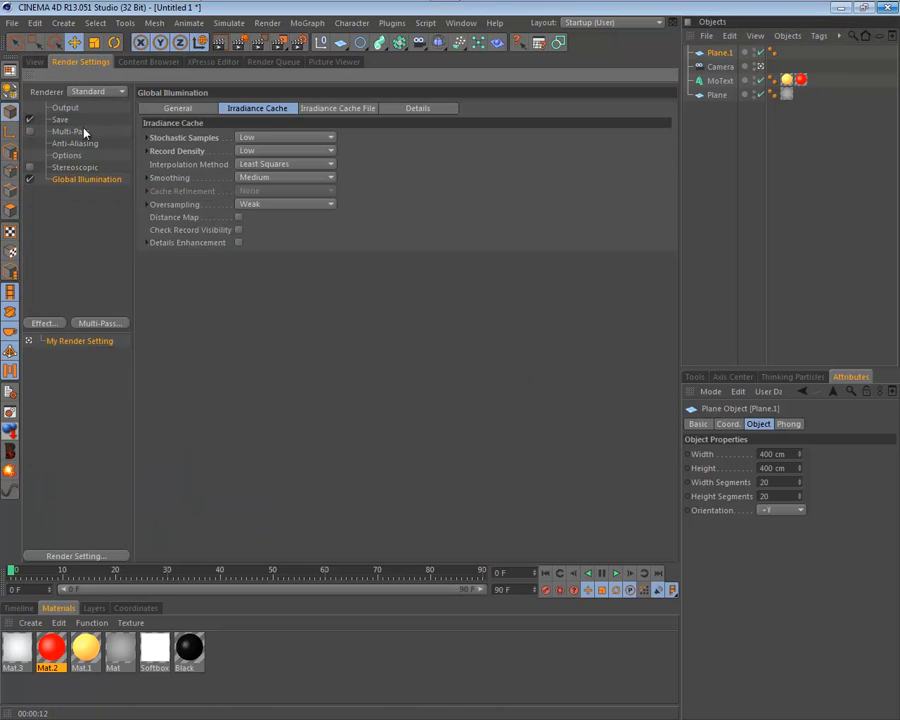
left_click(66, 108)
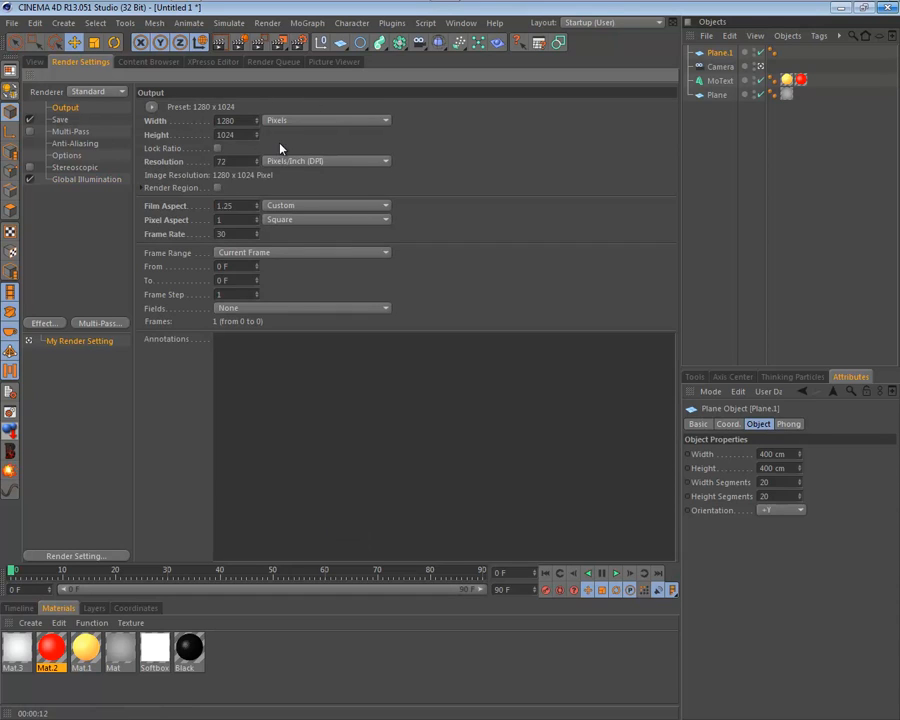
left_click(58, 121)
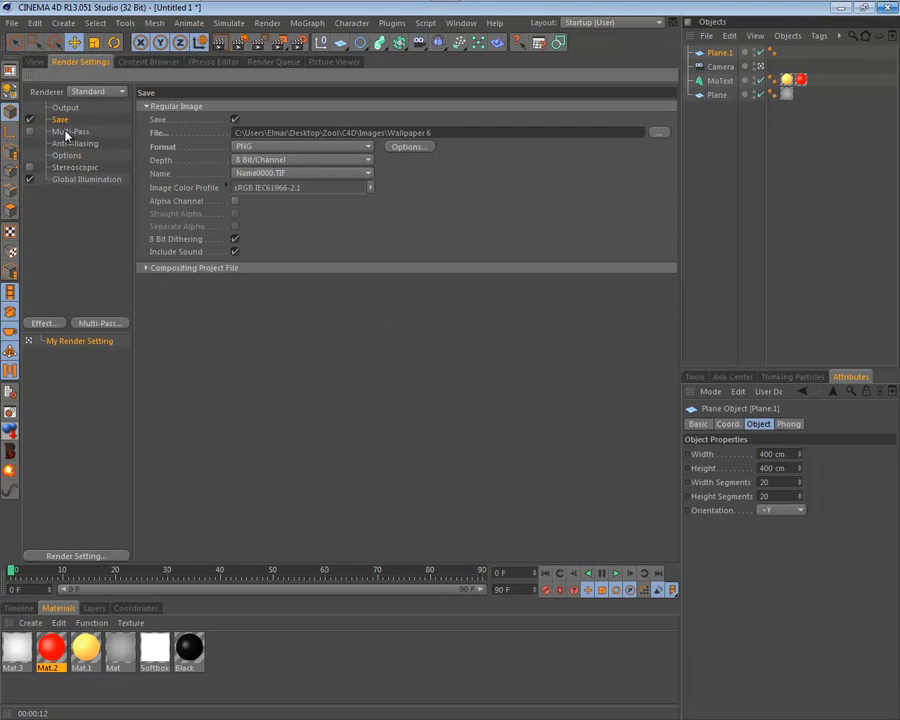
left_click(68, 132)
left_click(70, 144)
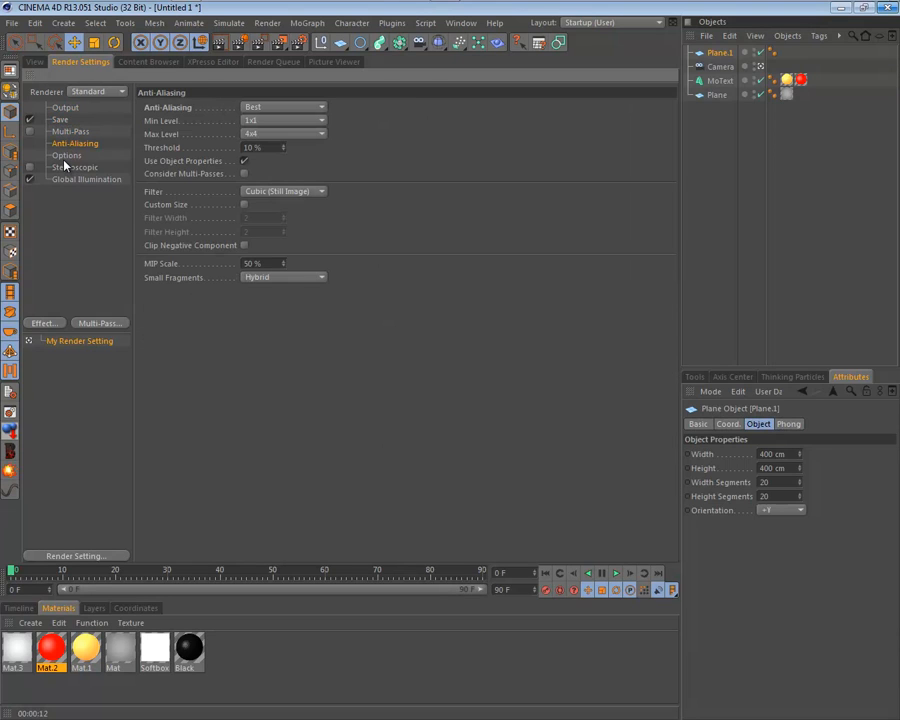
left_click(65, 156)
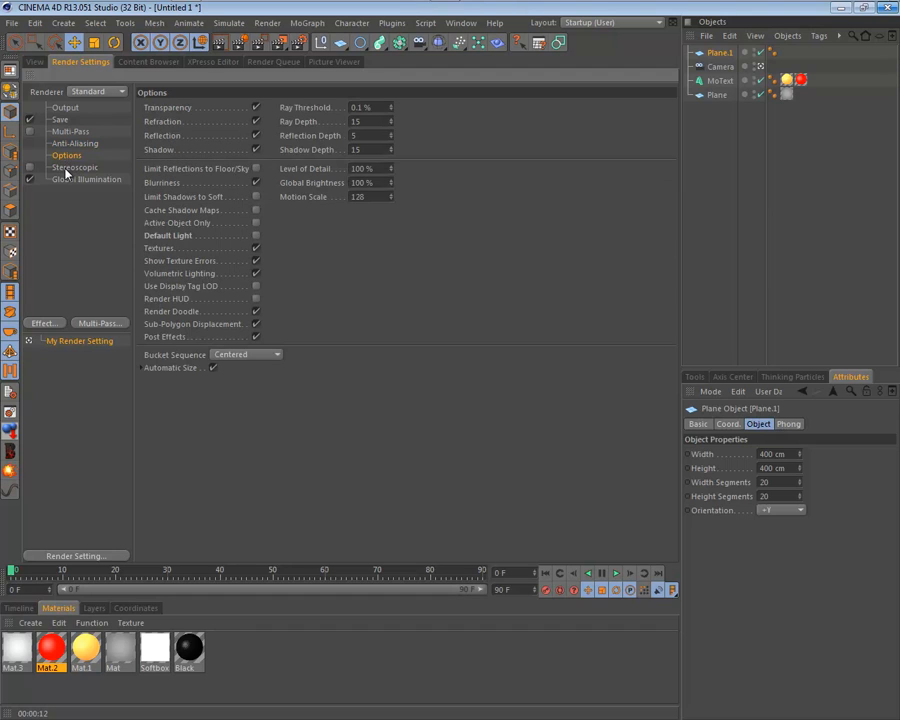
left_click(66, 168)
left_click(66, 180)
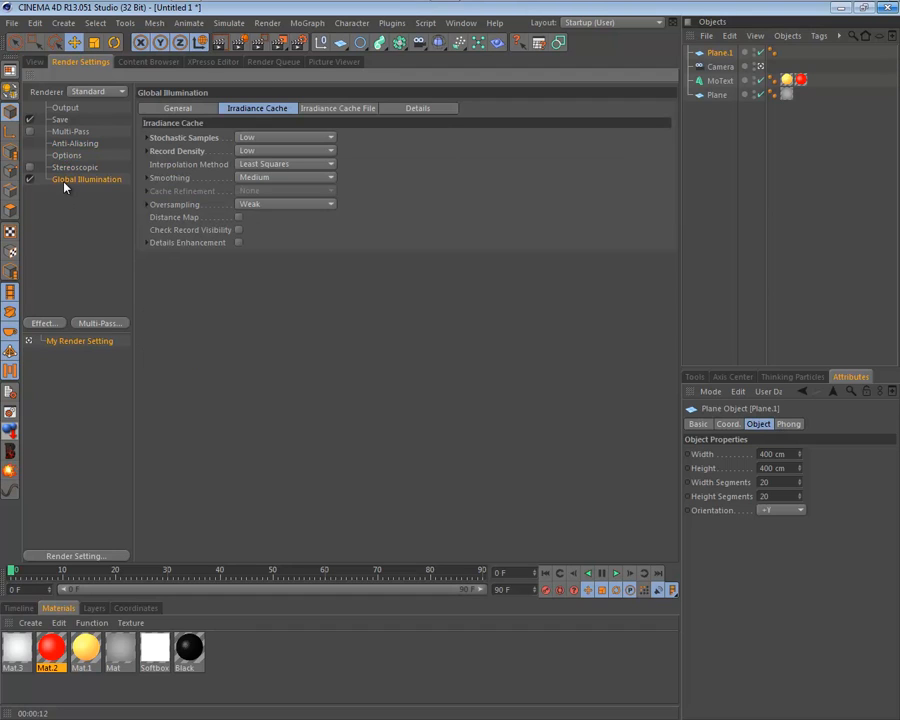
left_click(209, 113)
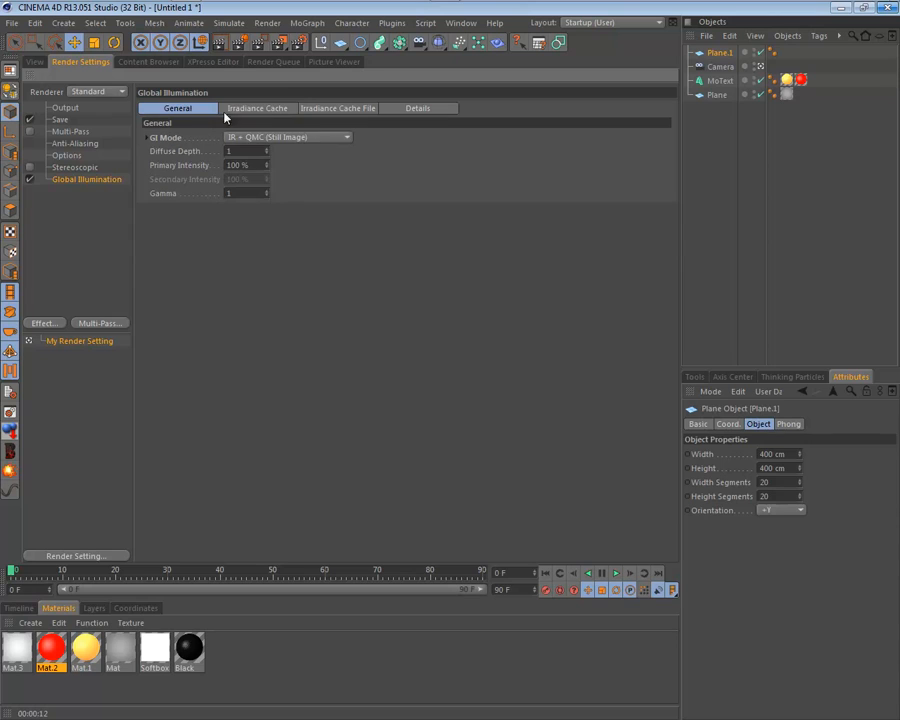
left_click(34, 62)
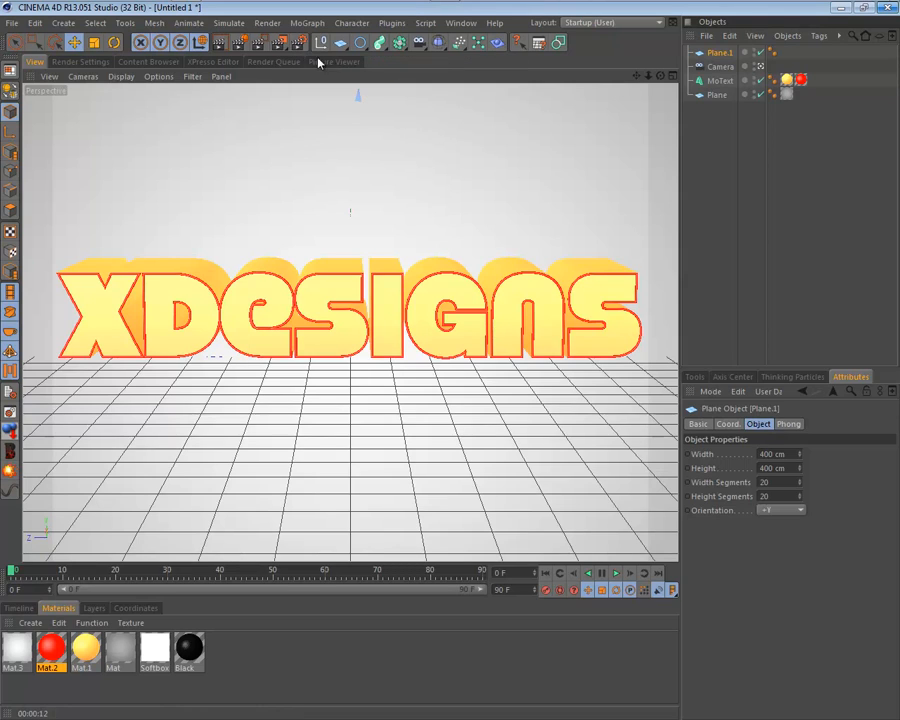
Render the wallpaper in the Picture Viewer and fit the whole image in view
left_click(340, 63)
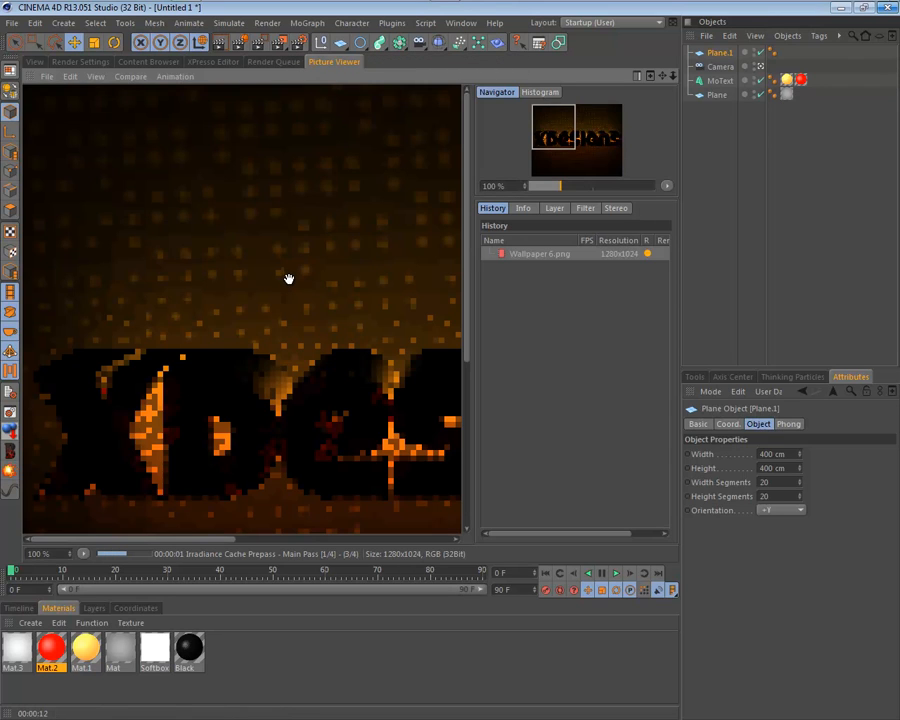
scroll(289, 280, "down", 3)
scroll(293, 287, "down", 1)
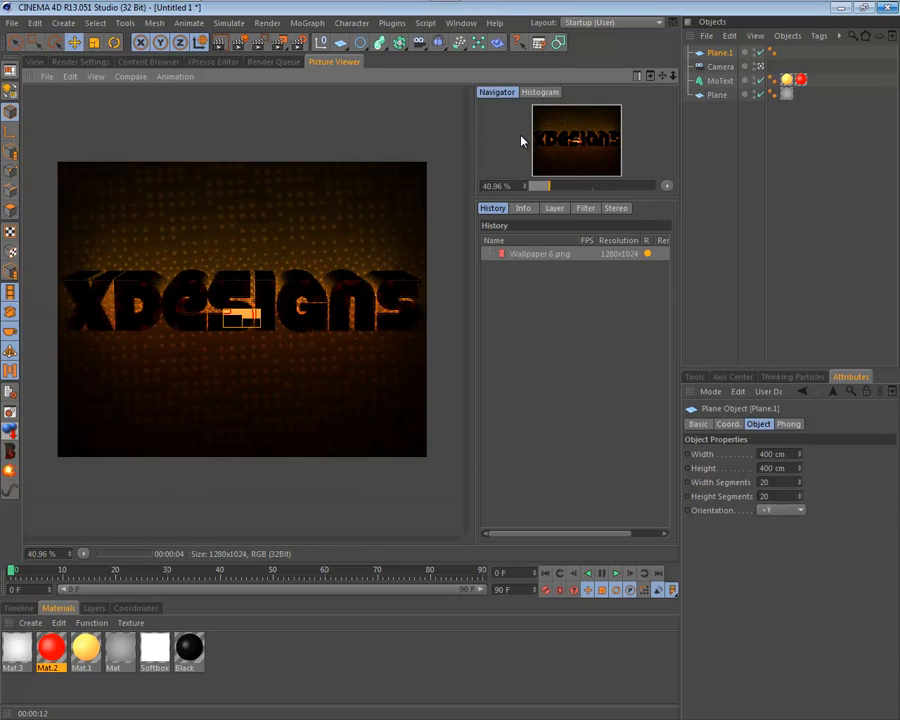
key("shift+F8")
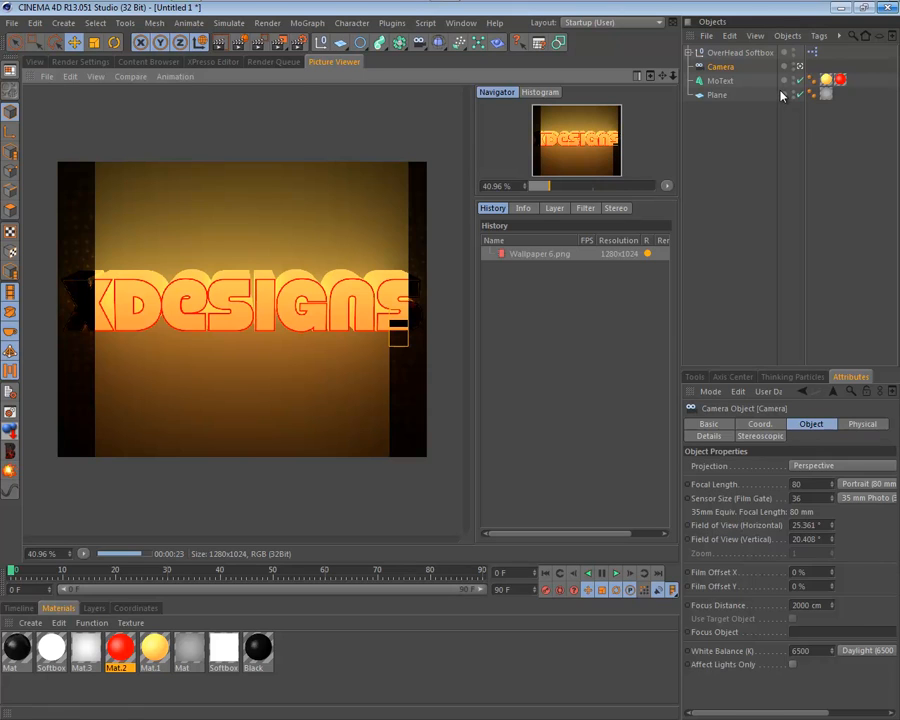
Replace the OverHead Softbox with the Softbox.c4d preset from GreyscalegorillaHDRILightKitPro1.5
left_click(735, 53)
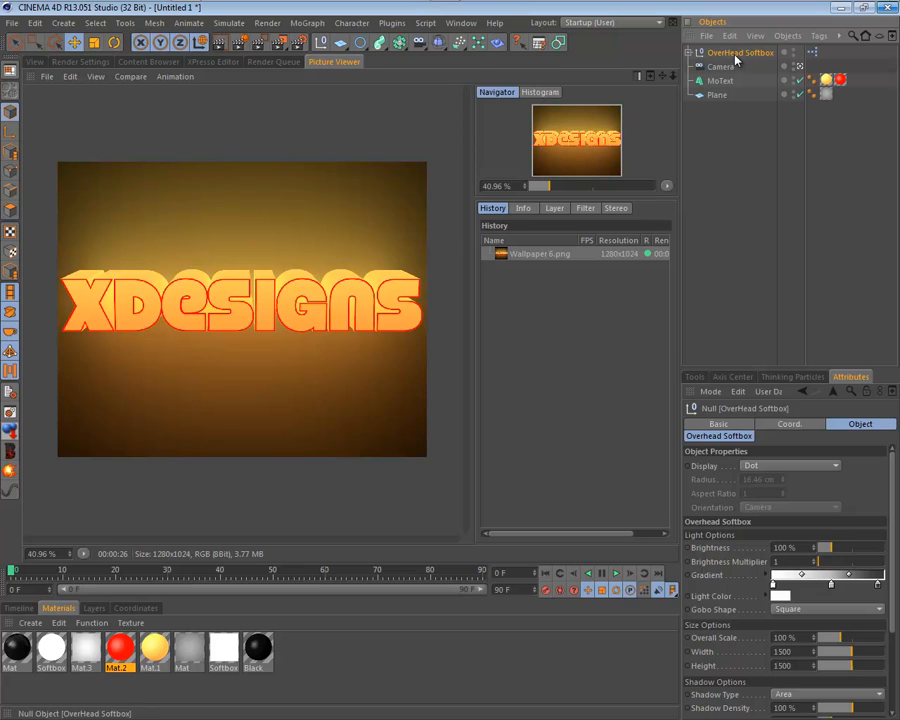
key("Delete")
left_click(140, 62)
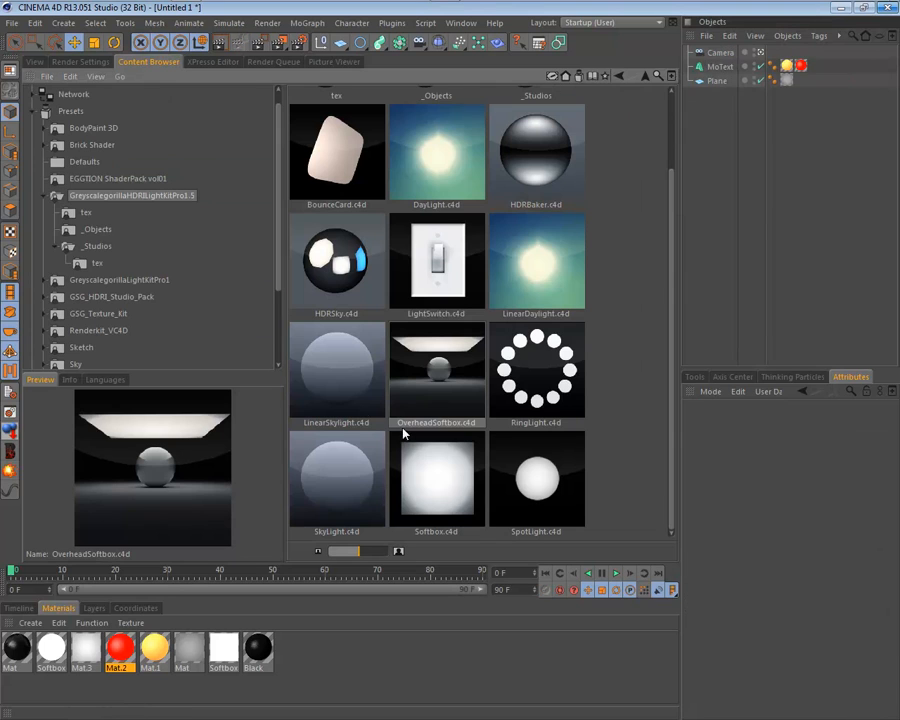
left_click_drag(436, 478, 721, 217)
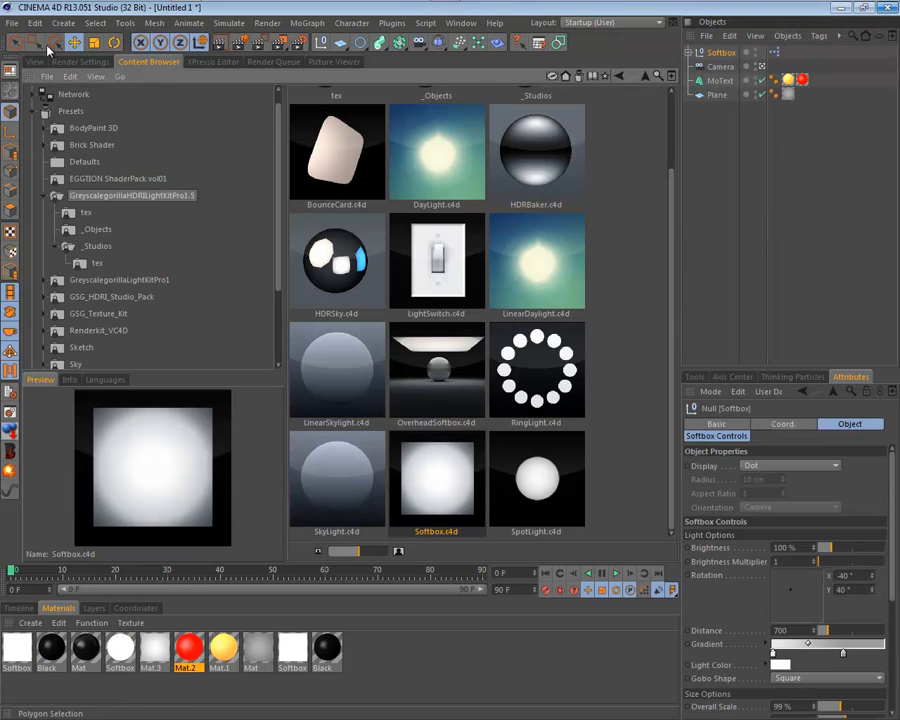
Change the render's output file name to Wallpaper 7
left_click(74, 62)
left_click(60, 120)
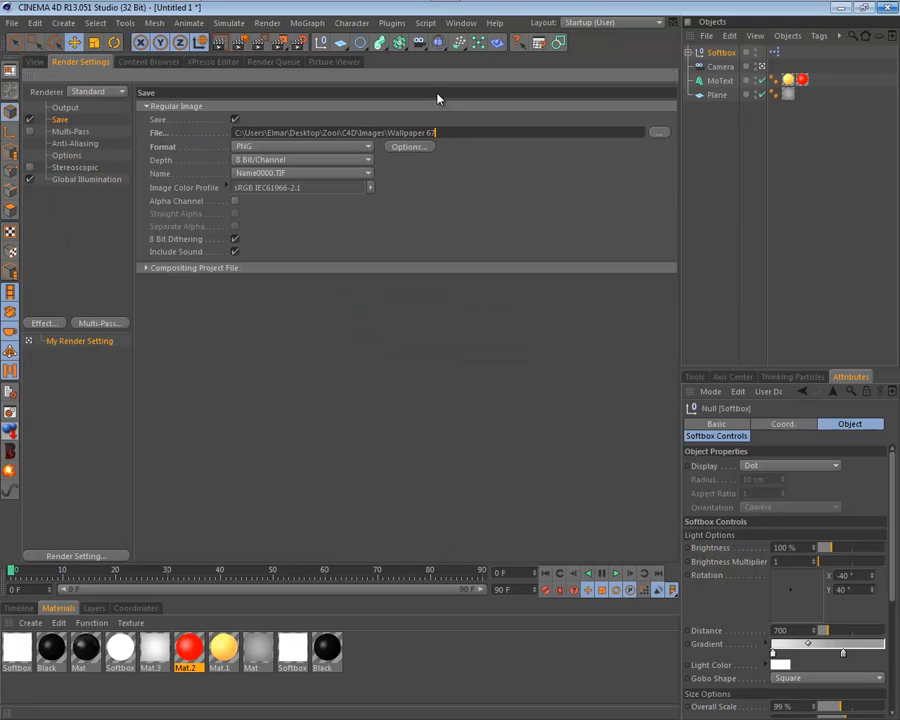
key("BackSpace")
type("7")
Set the softbox's rotation to X -90° and Y 80° and its distance to 1230
left_click(35, 62)
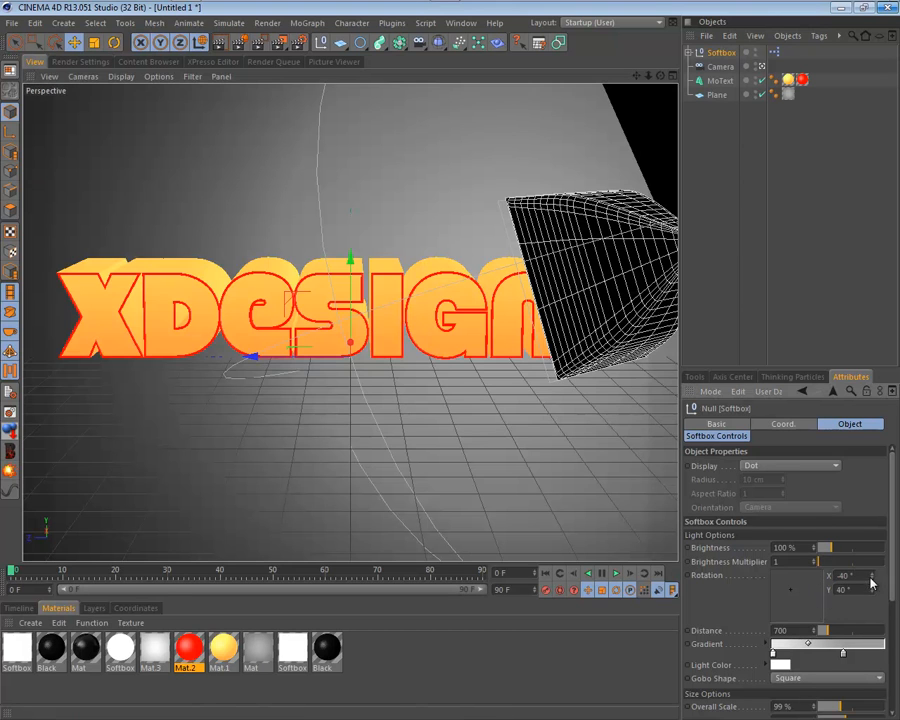
left_click_drag(871, 580, 871, 579)
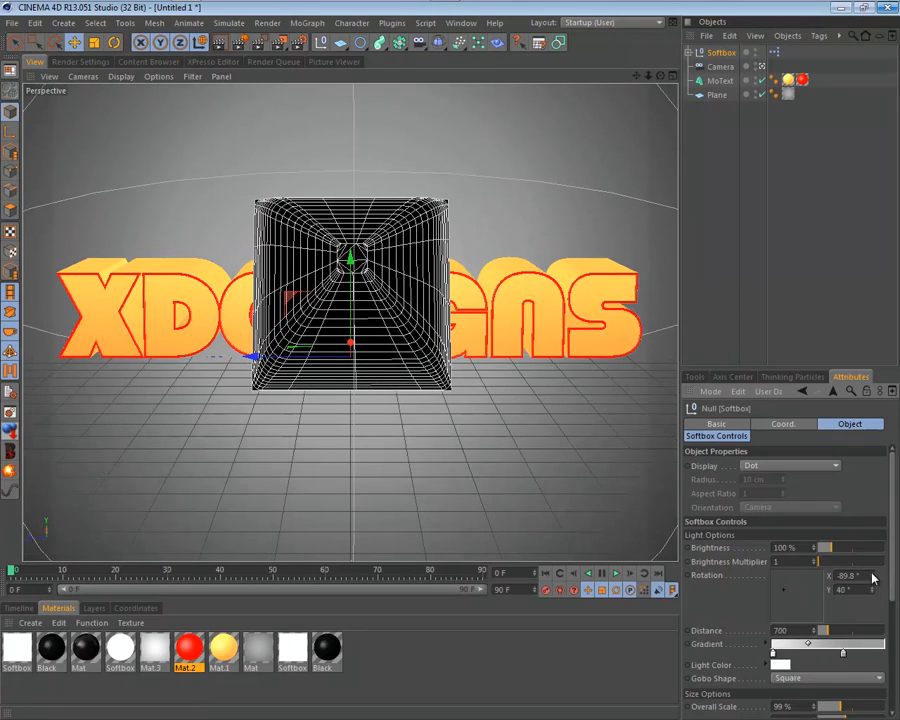
type("-90")
key("Return")
mouse_move(874, 589)
left_mouse_down()
mouse_move(870, 573)
mouse_move(872, 629)
mouse_move(873, 592)
left_mouse_up()
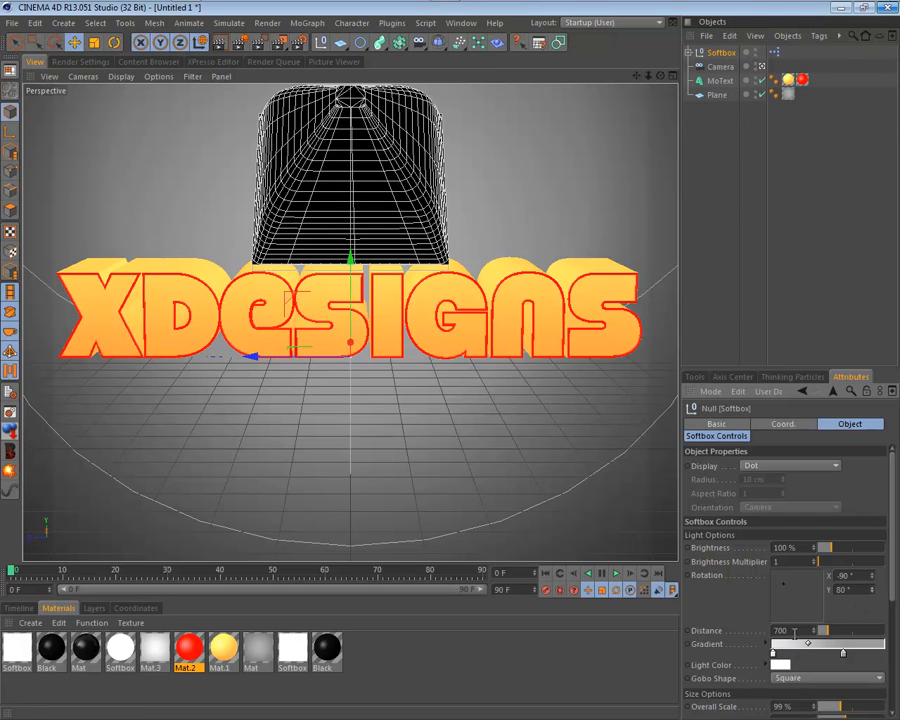
mouse_move(814, 630)
left_mouse_down()
mouse_move(810, 605)
mouse_move(816, 633)
left_mouse_up()
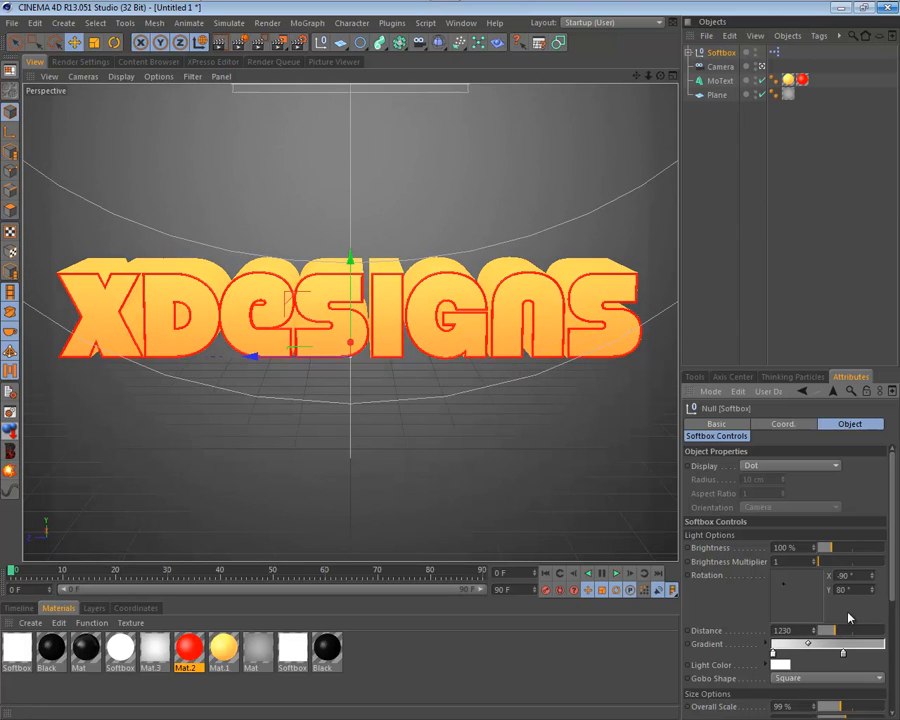
Set the softbox's shadow type to Shadow Maps (Soft), with shadow density 20% and area shadow quality 100%
scroll(820, 620, "down", 3)
left_click(806, 645)
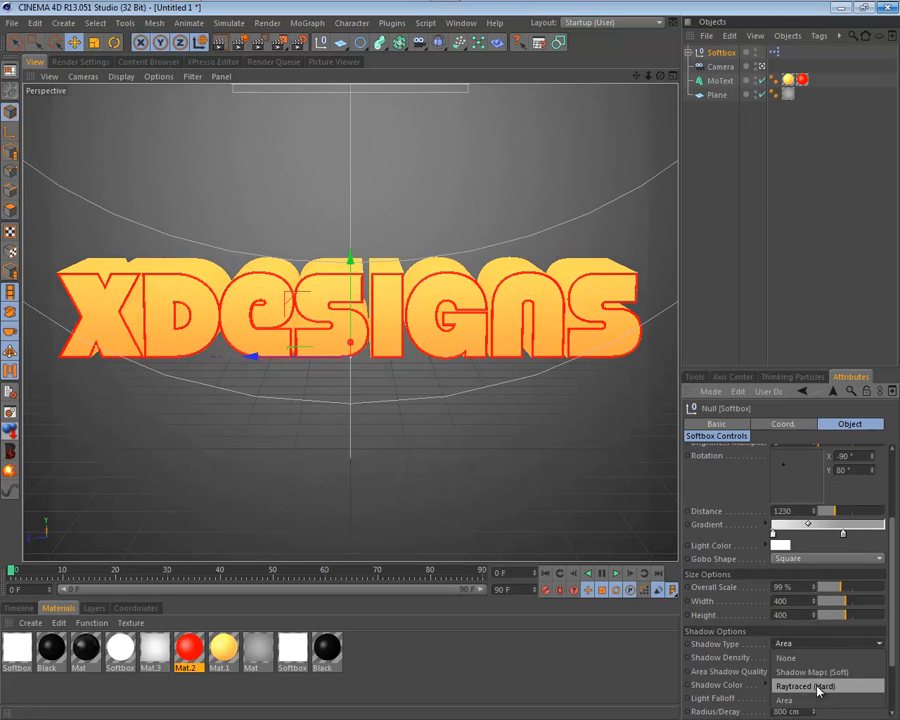
left_click(814, 672)
type("20")
left_click_drag(805, 658, 771, 671)
type("100")
left_click(741, 629)
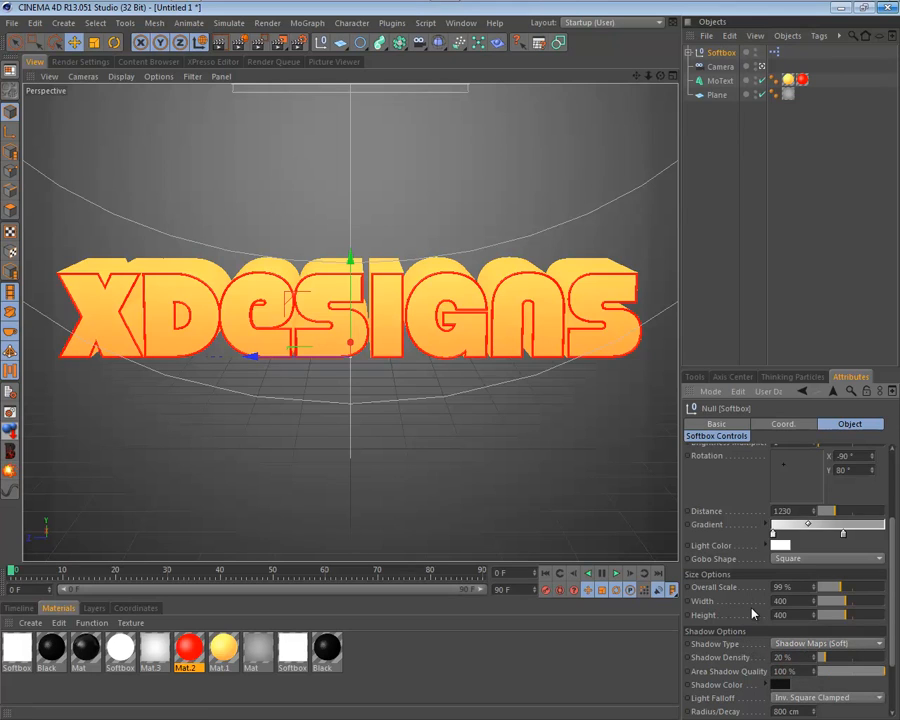
scroll(730, 560, "up", 2)
mouse_move(738, 630)
left_mouse_down()
mouse_move(732, 605)
mouse_move(732, 627)
left_mouse_up()
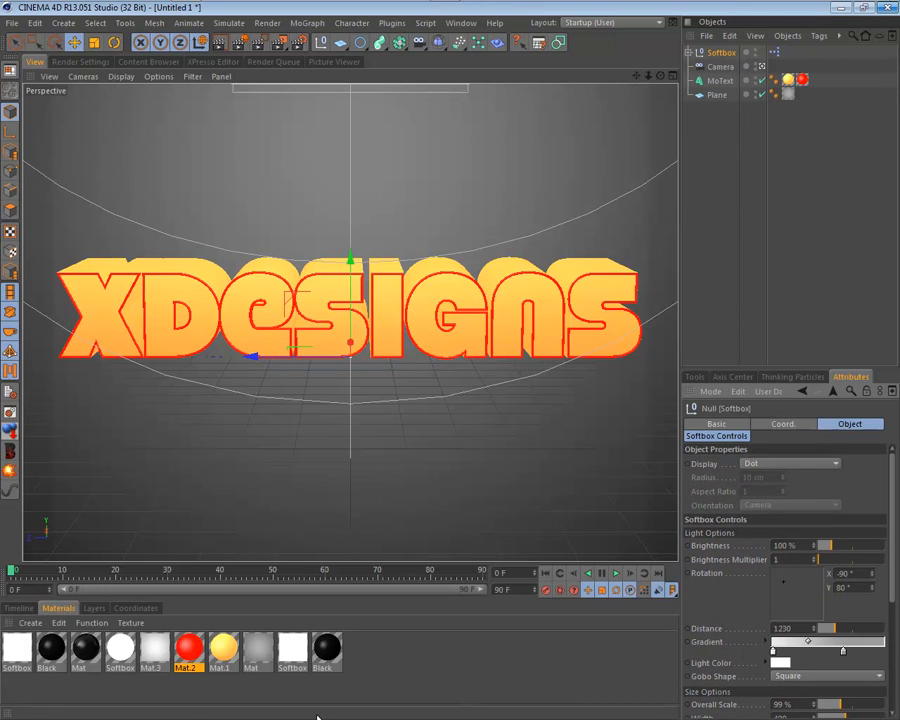
Turn off the Luminance channel of the red edge material Mat.2 and close its editor
double_click(189, 648)
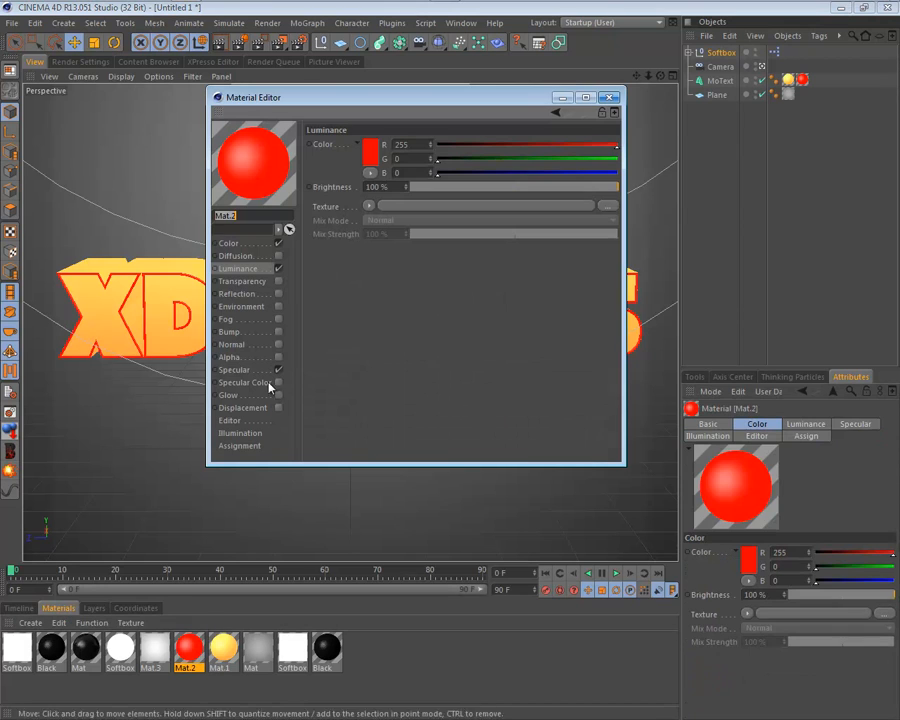
left_click(278, 268)
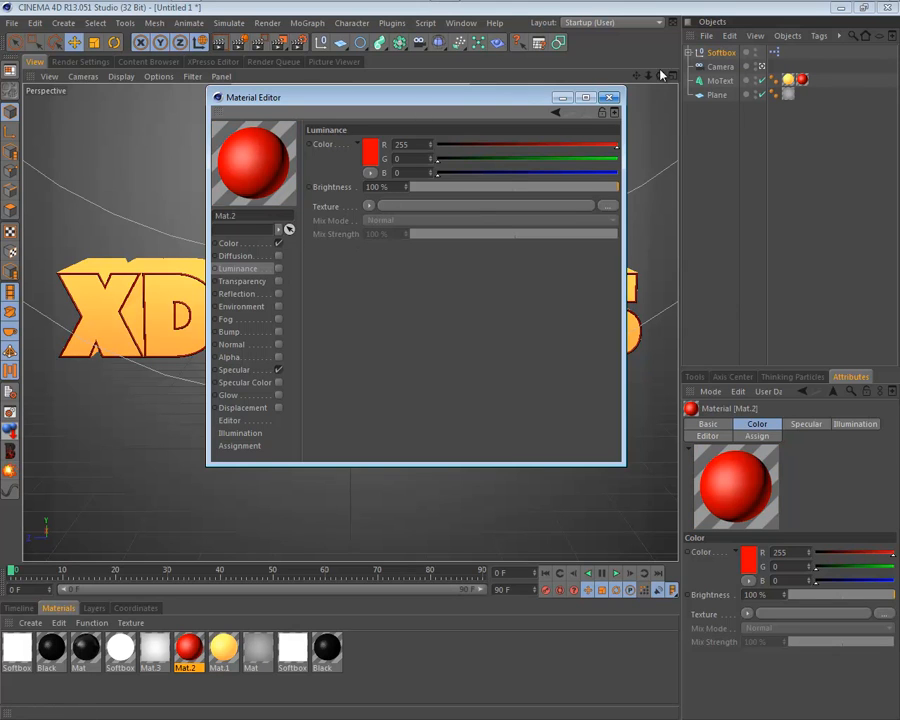
left_click(610, 98)
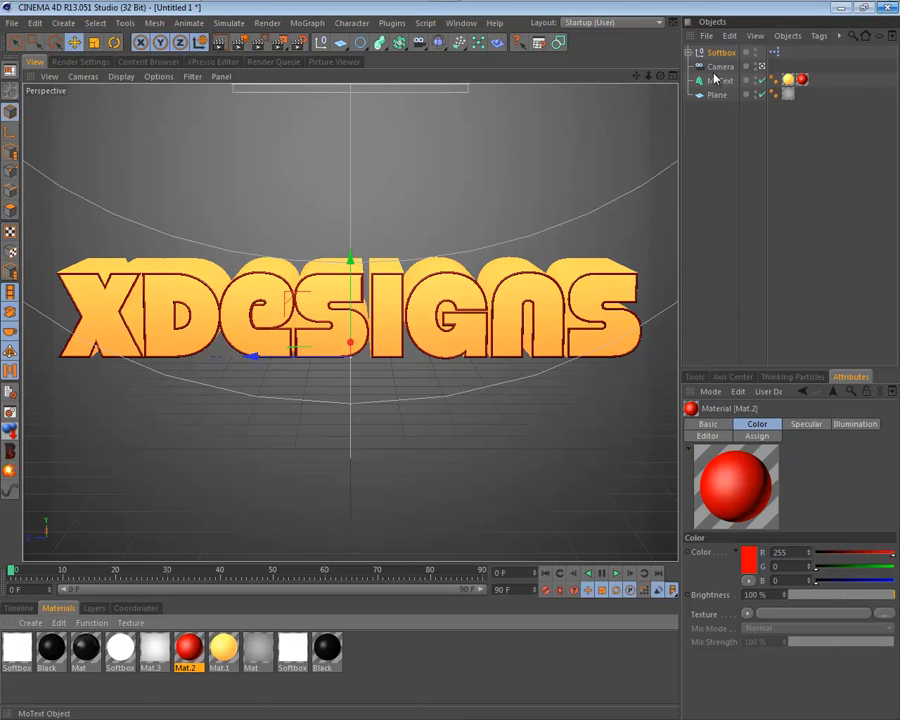
Preview the render in the perspective view and start the final Wallpaper 7 render in the Picture Viewer
left_click(222, 43)
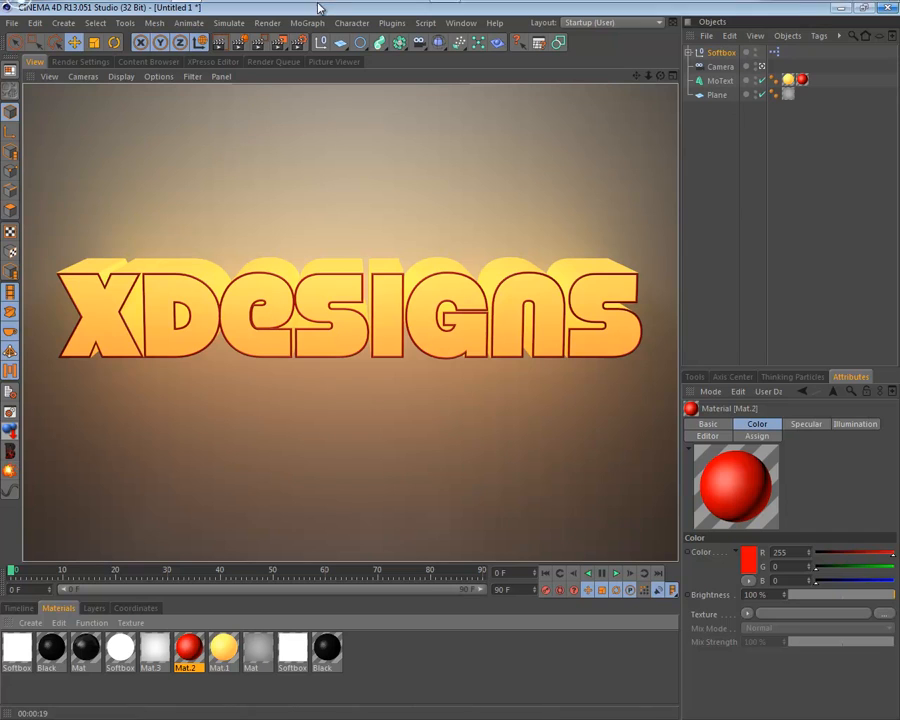
left_click_drag(283, 44, 141, 110)
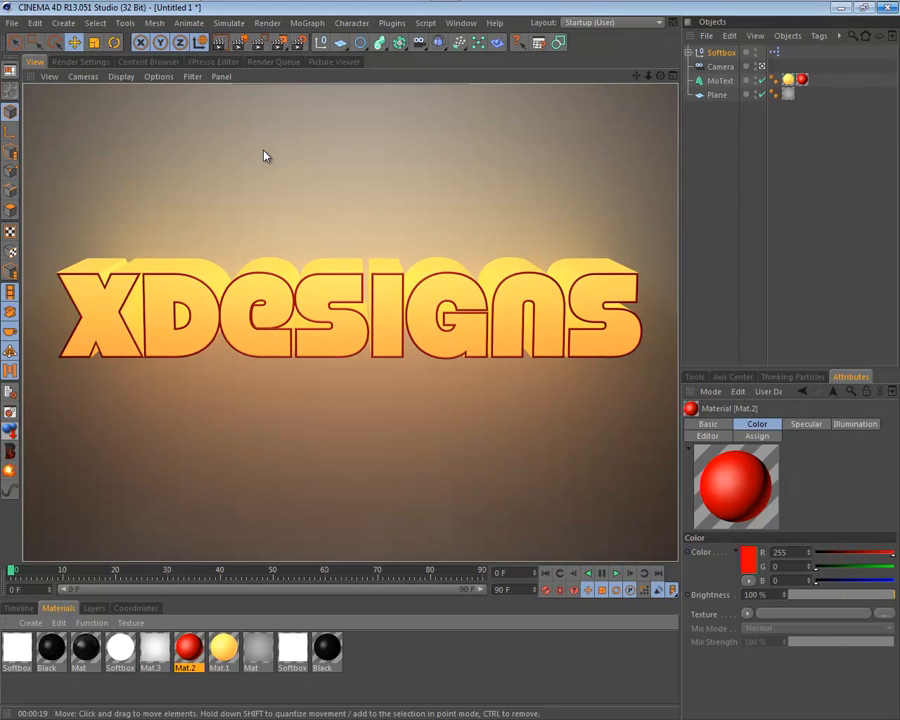
key("shift+r")
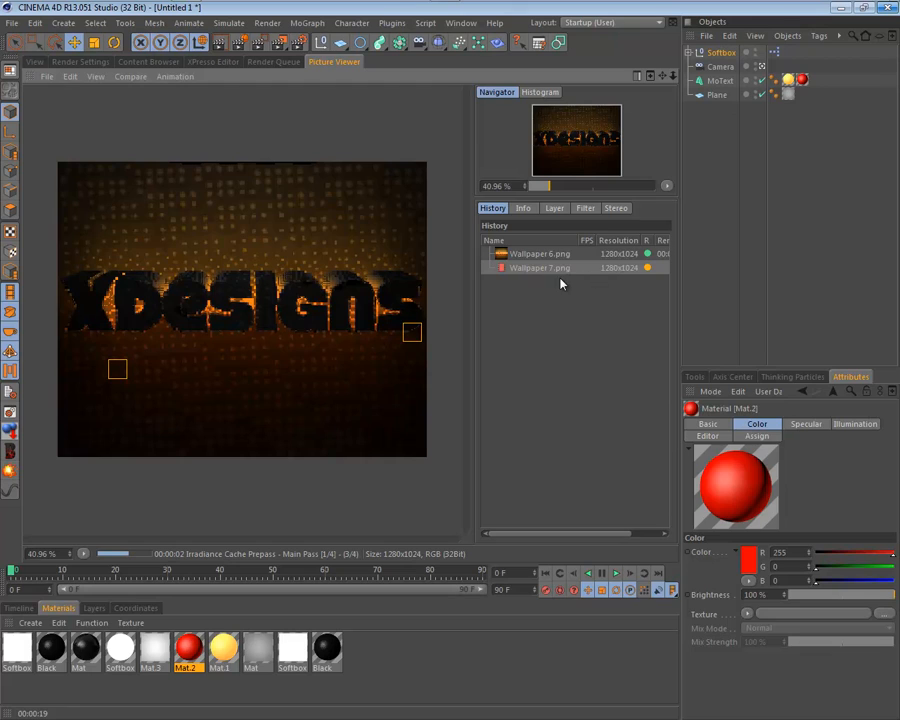